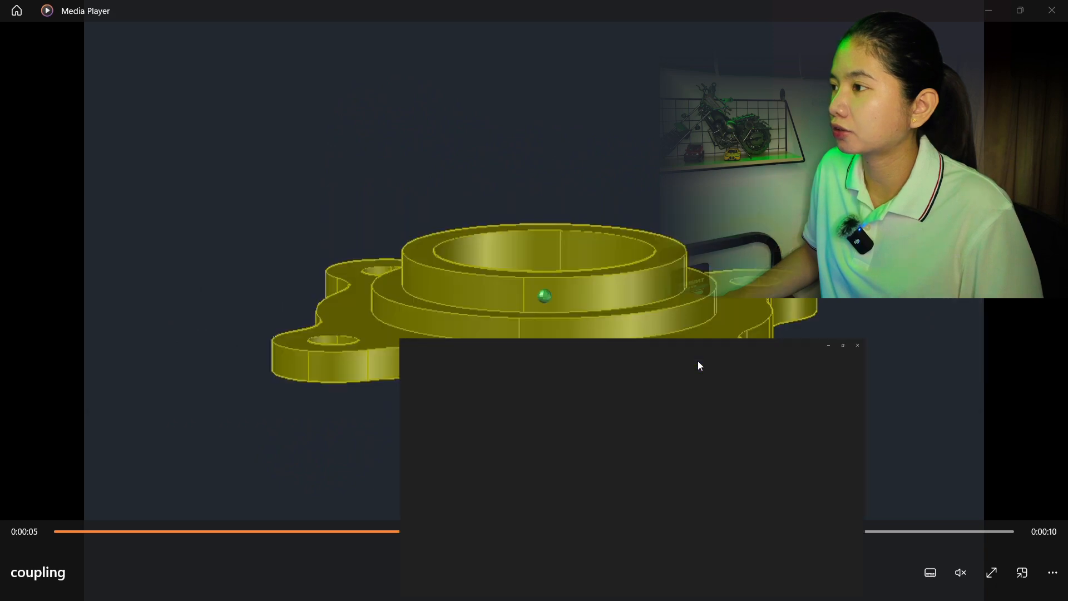
# Step: Examine the section and plan views of the coupling drawing 1000012962.jpg with their dimensions
pyautogui.rightClick(582, 367)
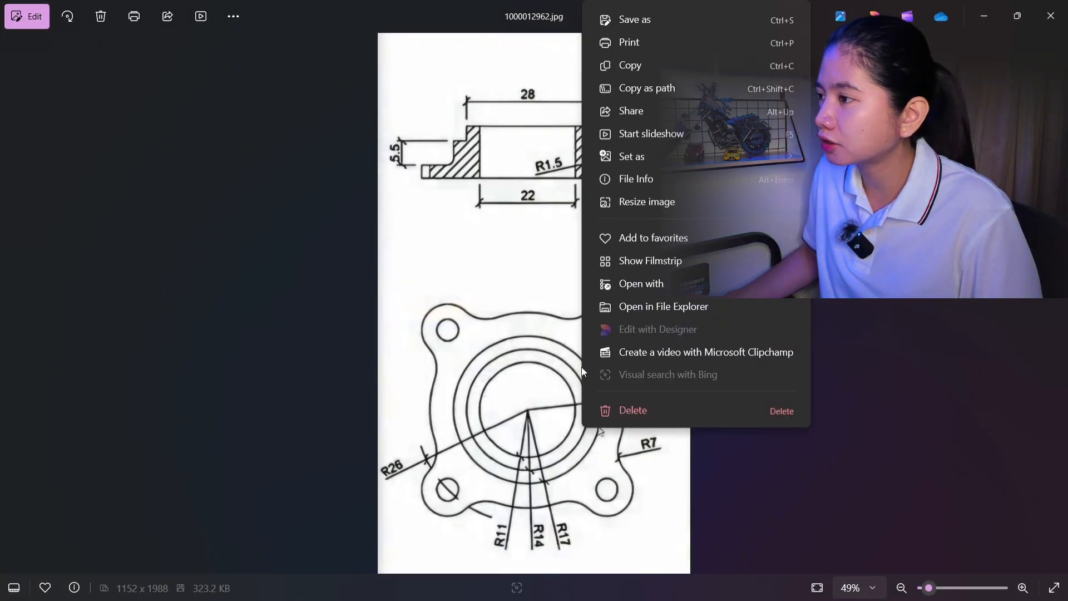
pyautogui.click(478, 326)
pyautogui.moveTo(599, 399); pyautogui.dragTo(601, 391)
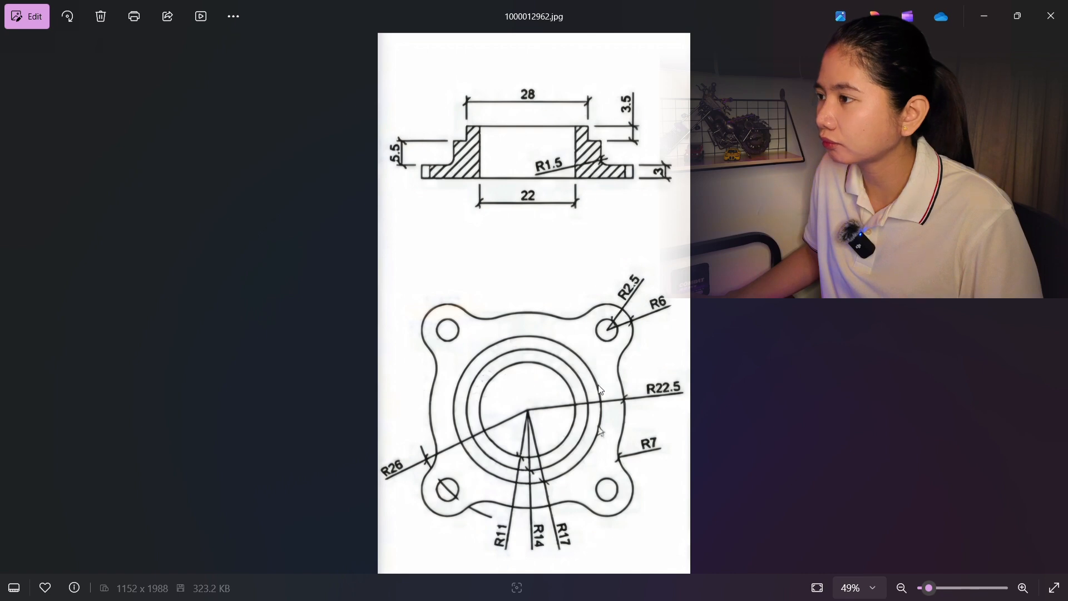
pyautogui.scroll(3, 549, 448)
pyautogui.moveTo(557, 437); pyautogui.dragTo(603, 244)
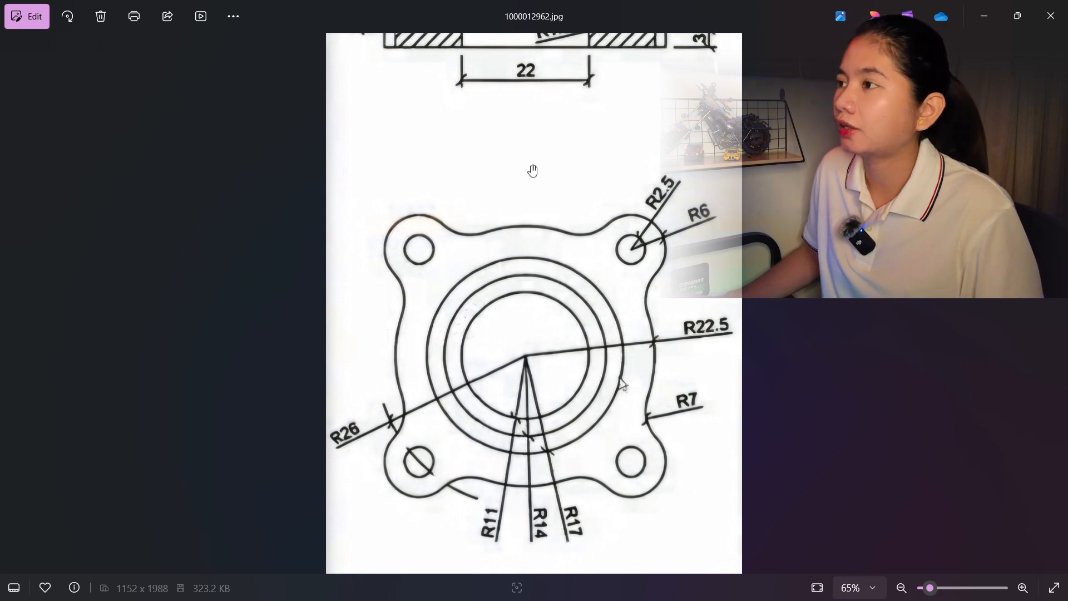
pyautogui.moveTo(513, 132); pyautogui.dragTo(509, 320)
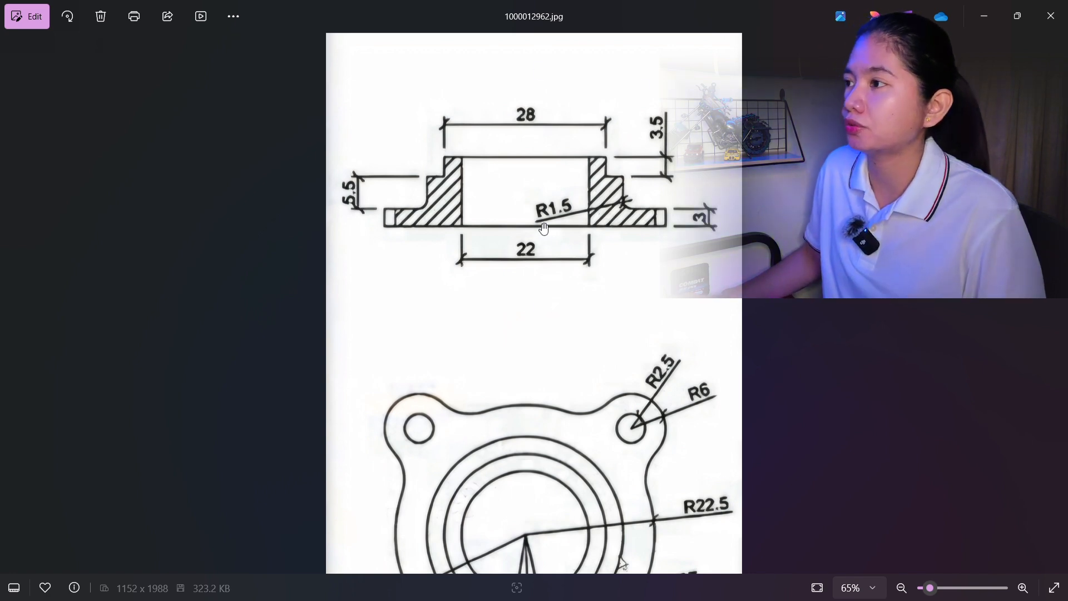
pyautogui.scroll(-3, 551, 247)
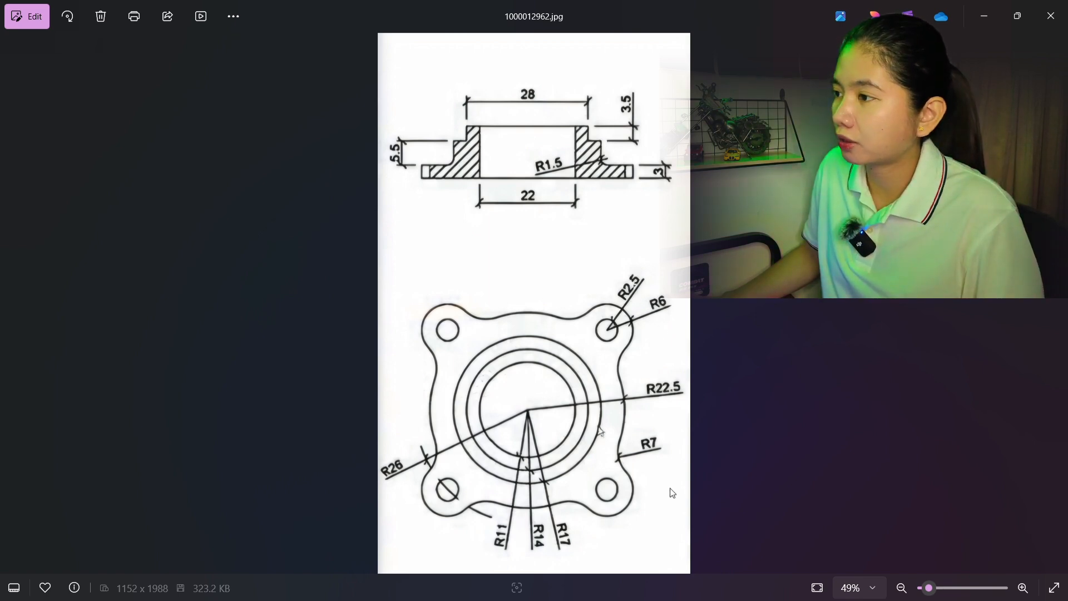
pyautogui.scroll(3, 607, 222)
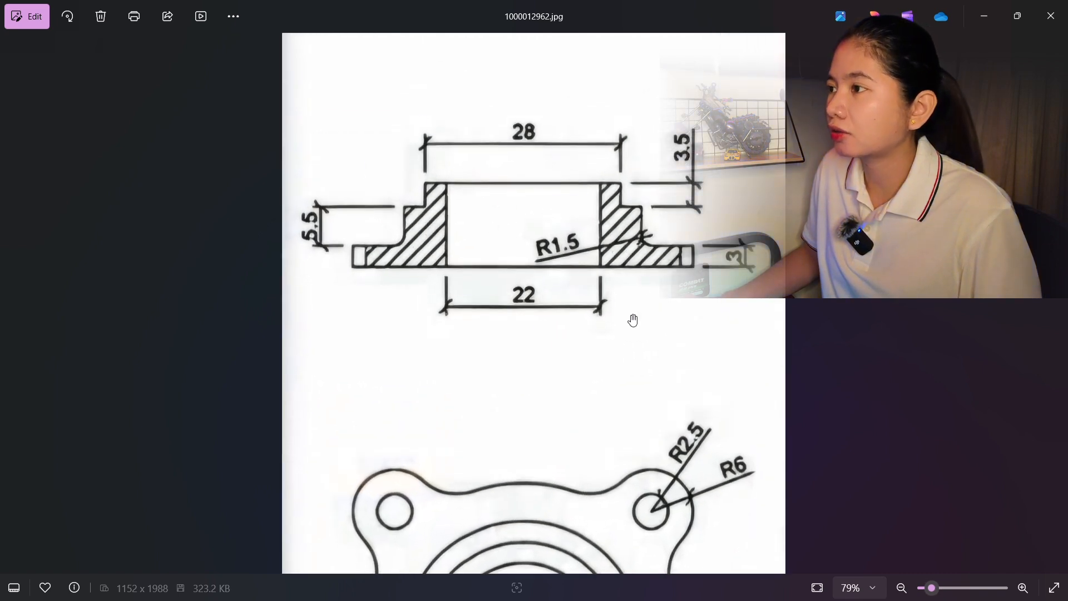
pyautogui.scroll(-3, 567, 156)
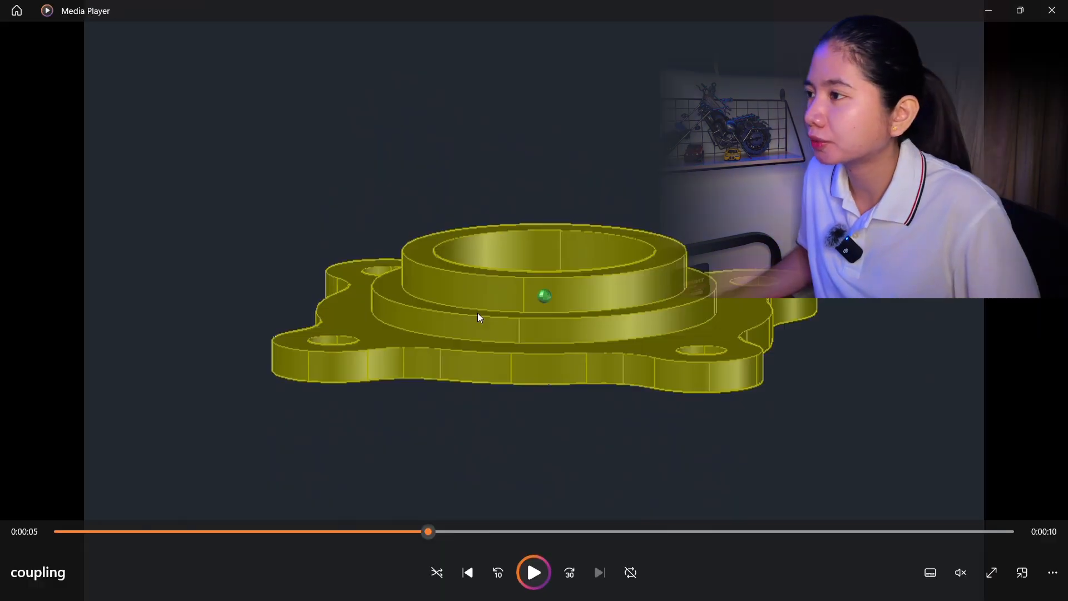
# Step: Play part of the coupling model video in Media Player and compare the 3D shape with the dimensioned drawing
pyautogui.click(542, 576)
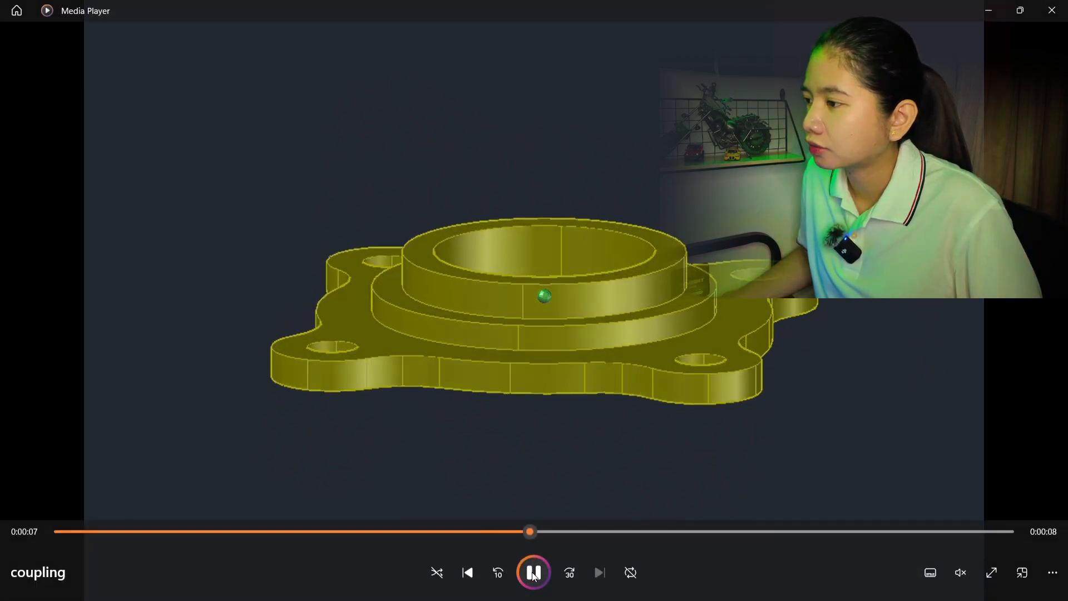
pyautogui.click(534, 573)
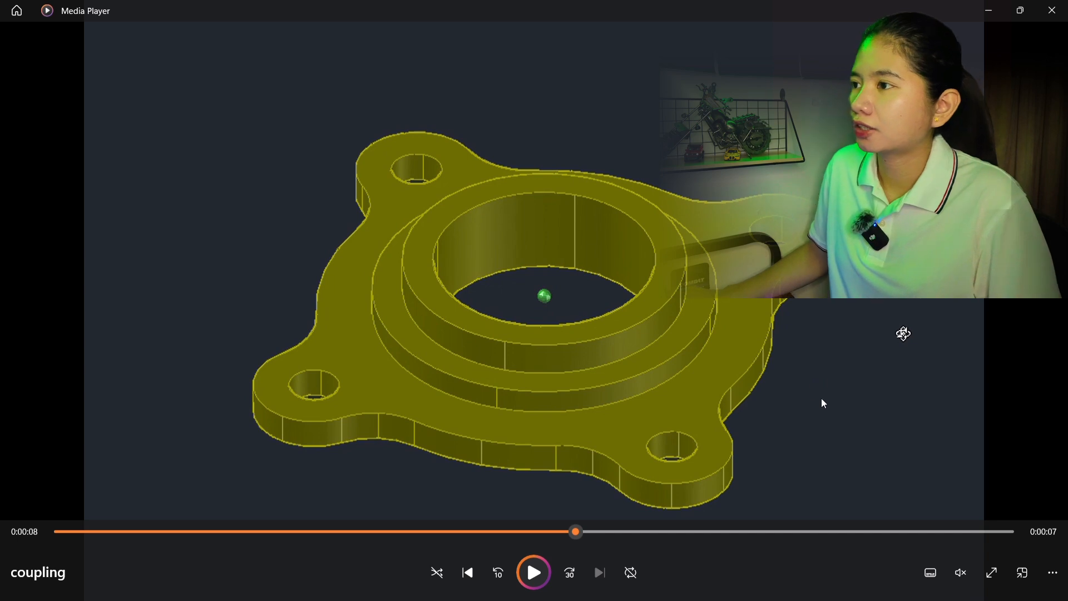
pyautogui.hotkey('alt', 'Tab')
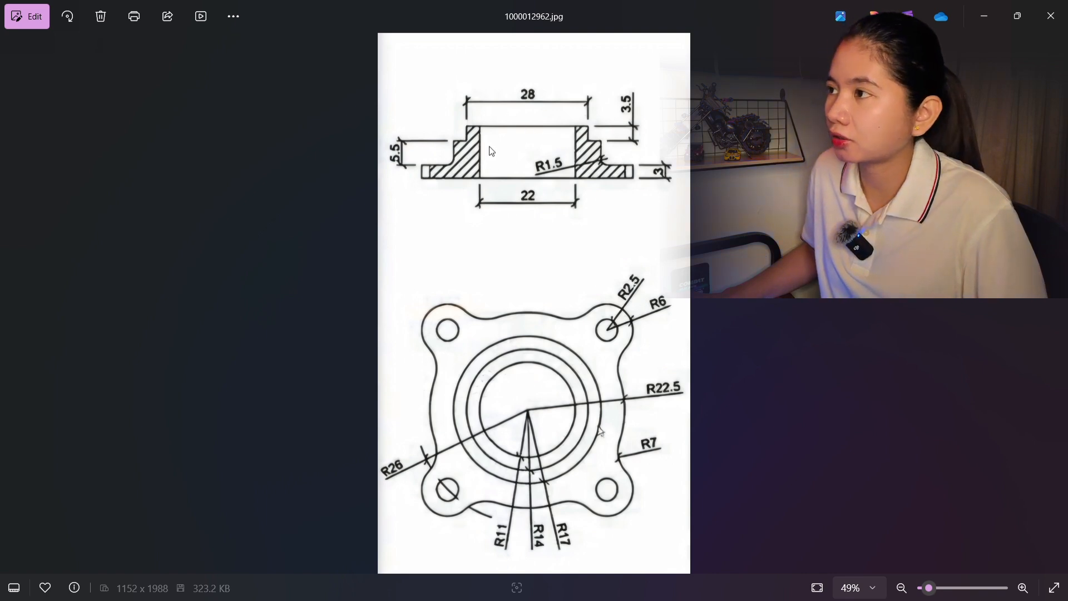
pyautogui.hotkey('alt', 'Tab')
pyautogui.hotkey('alt', 'Tab')
pyautogui.hotkey('alt', 'Tab')
pyautogui.hotkey('alt', 'Tab')
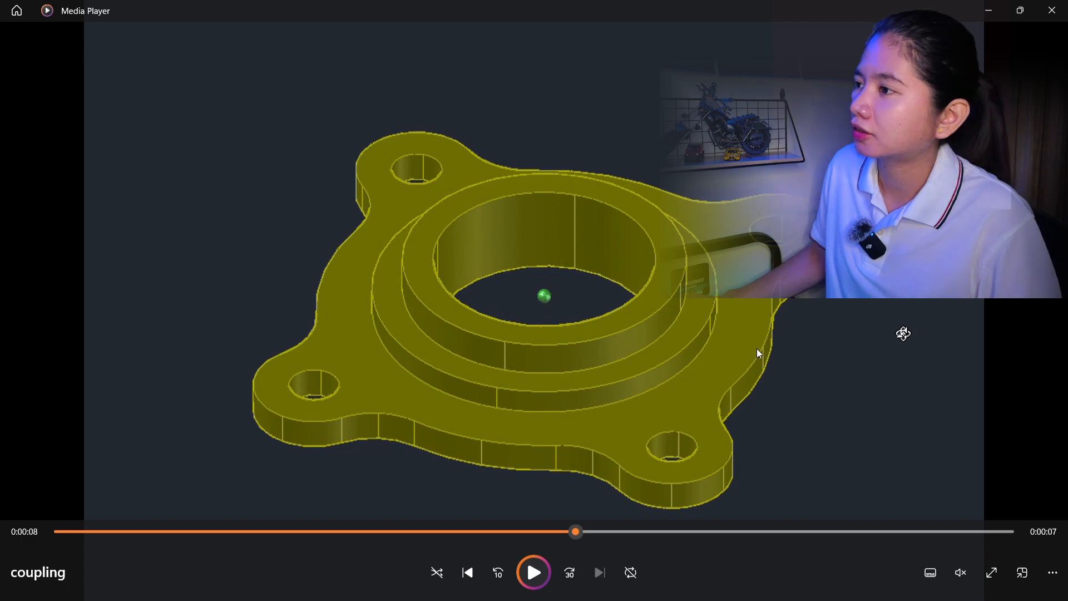
pyautogui.hotkey('alt', 'Tab')
pyautogui.press('Tab')
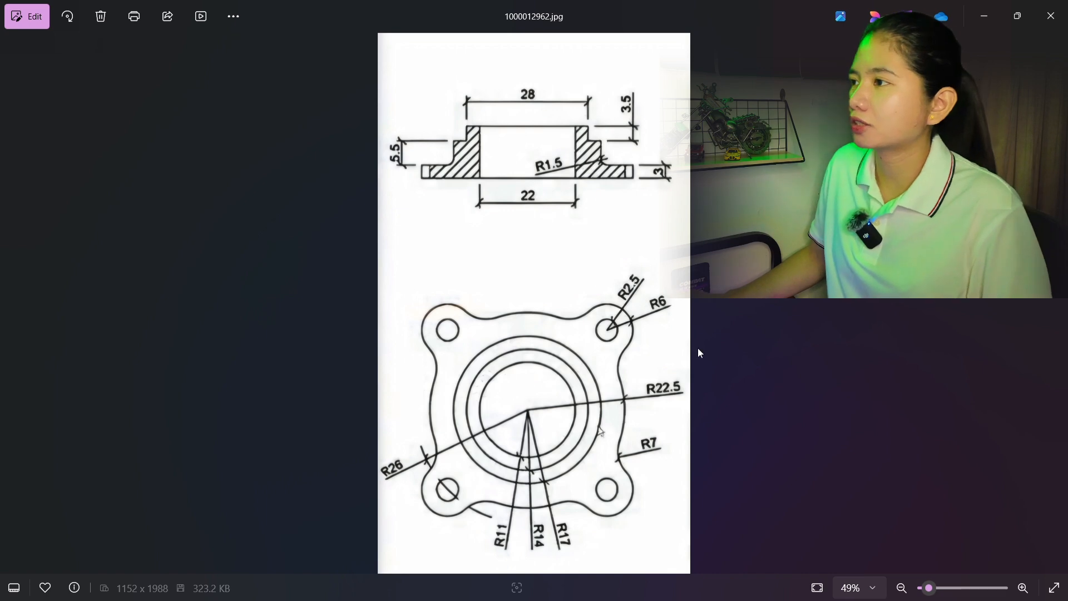
# Step: Switch to Drawing2.dwg in AutoCAD Mechanical and select the 3D Modeling workspace
pyautogui.hotkey('alt', 'Tab')
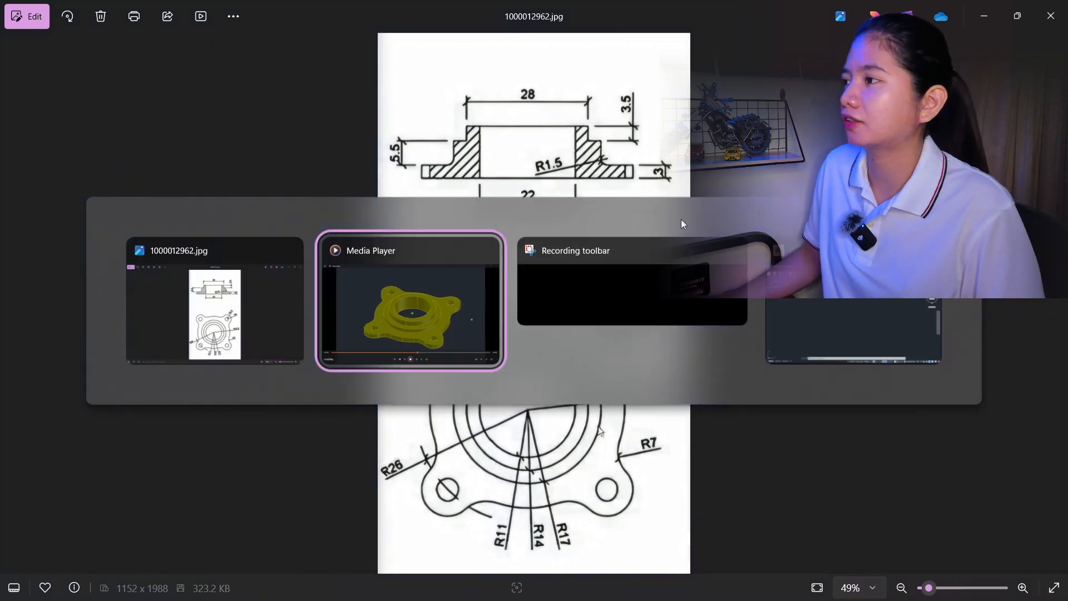
pyautogui.hotkey('alt', 'Tab')
pyautogui.hotkey('alt', 'Tab')
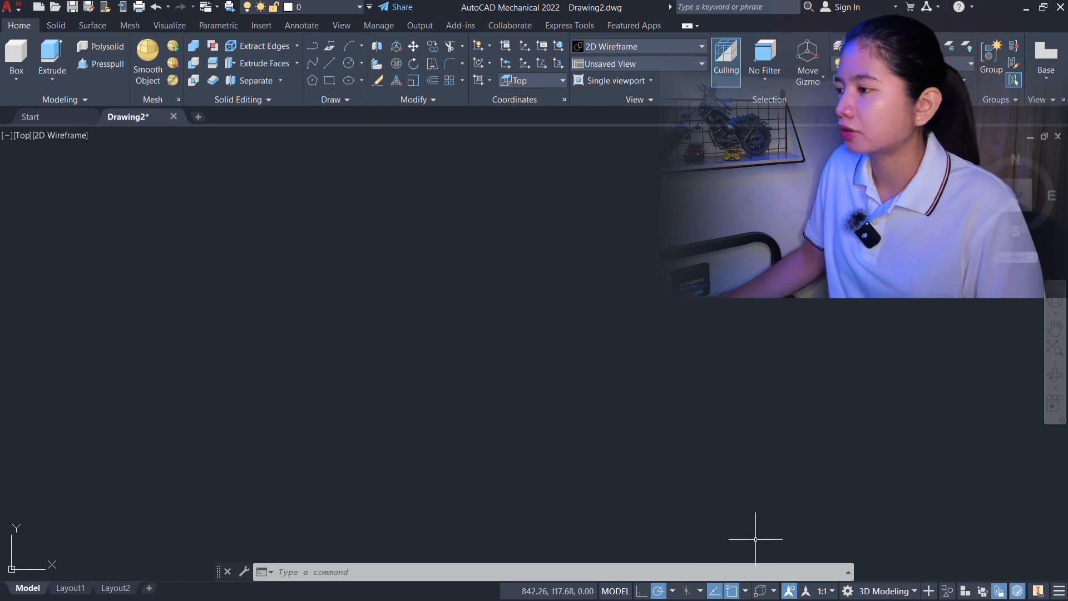
pyautogui.click(899, 593)
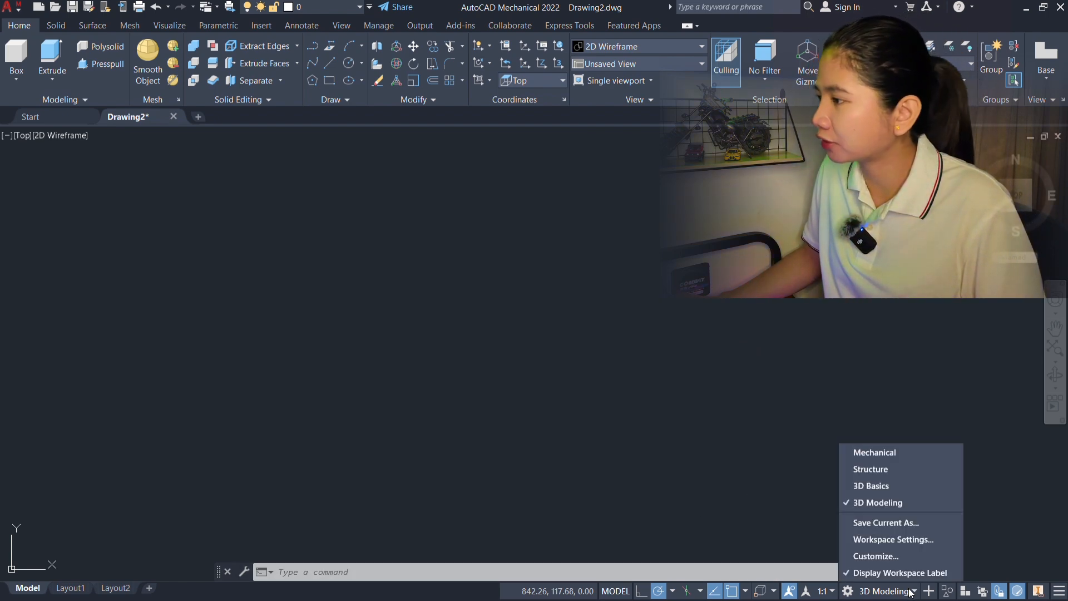
pyautogui.click(870, 503)
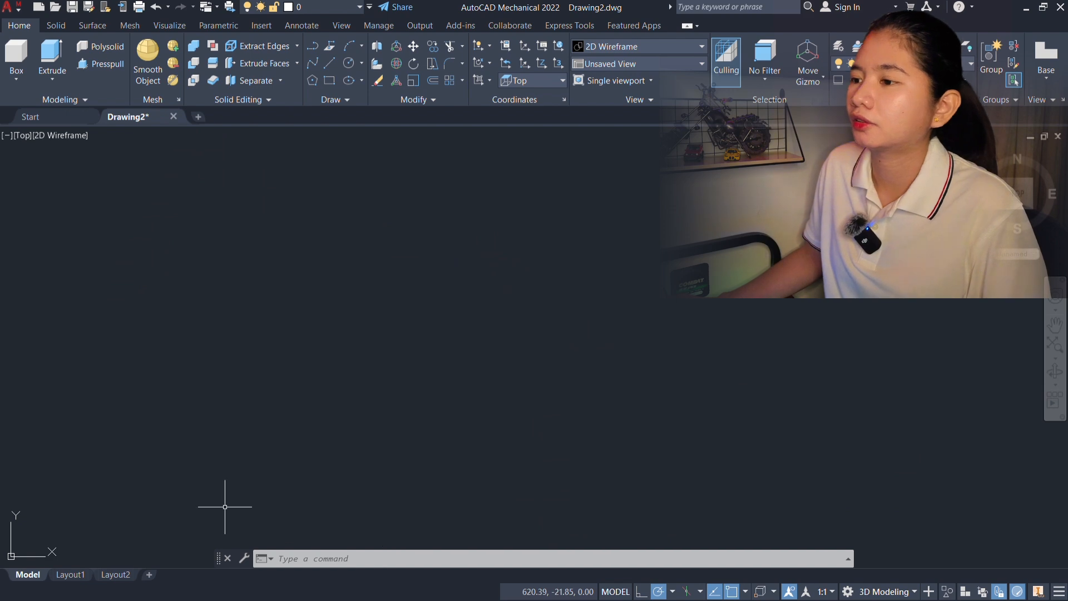
pyautogui.click(18, 137)
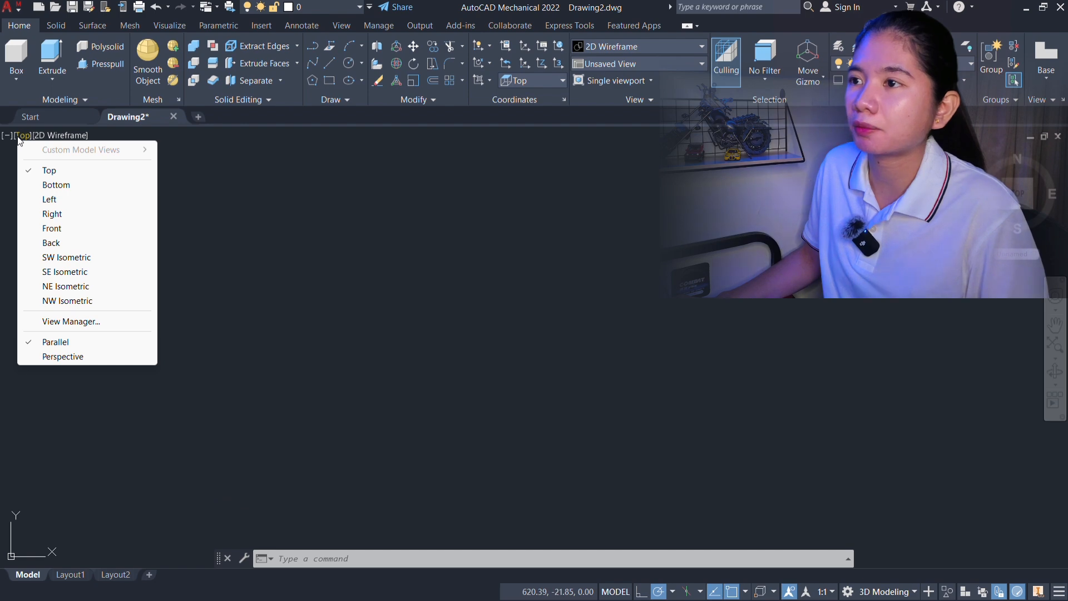
pyautogui.click(359, 210)
pyautogui.click(48, 143)
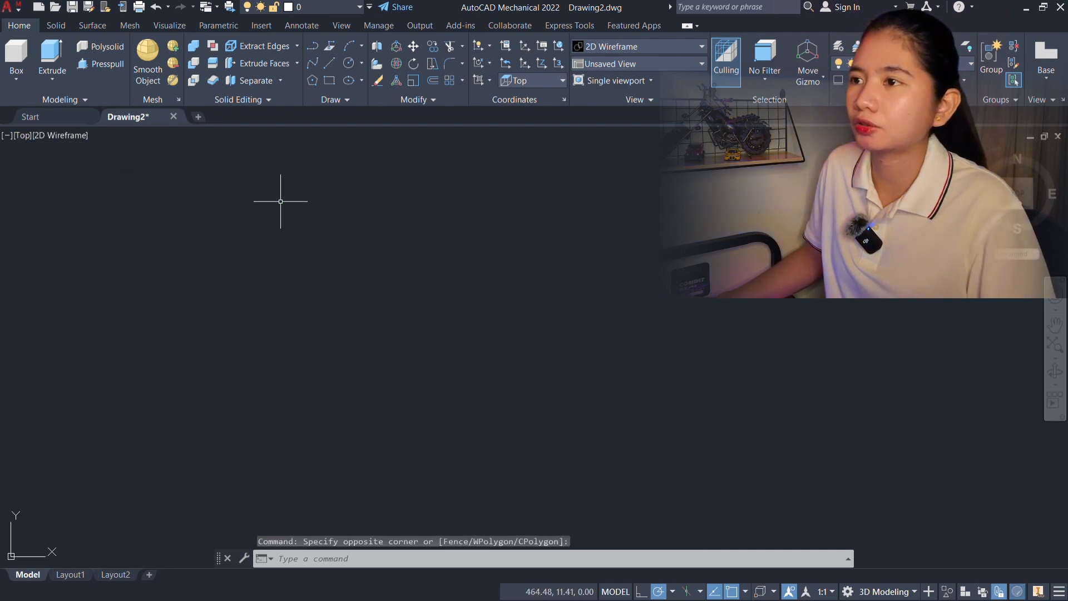
pyautogui.press('Escape')
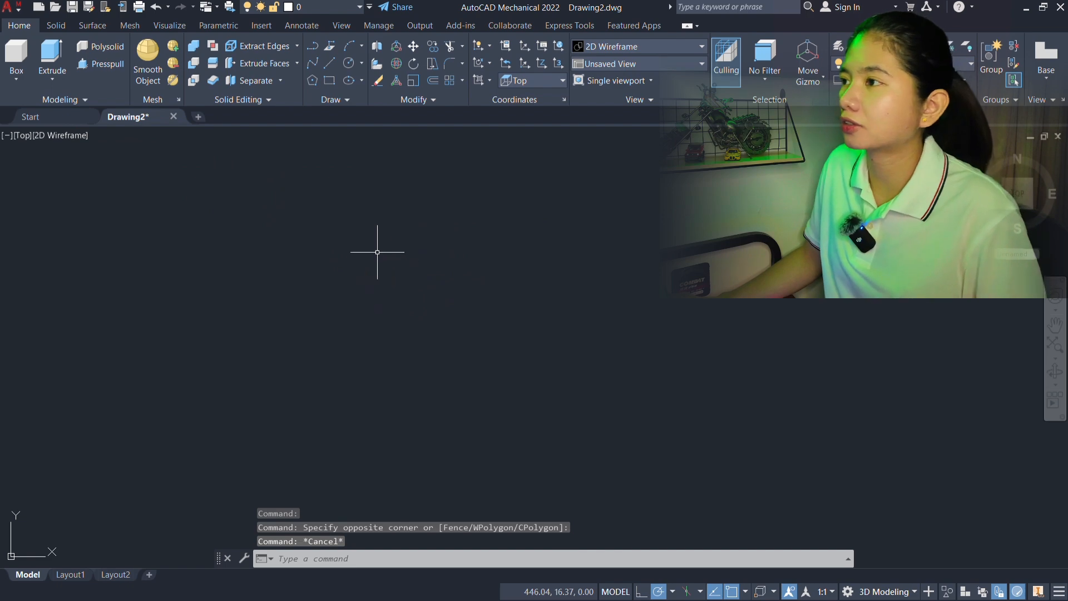
# Step: Check the coupling drawing for the bore radius and draw a circle of radius 11 in the empty Top view
pyautogui.hotkey('alt', 'Tab')
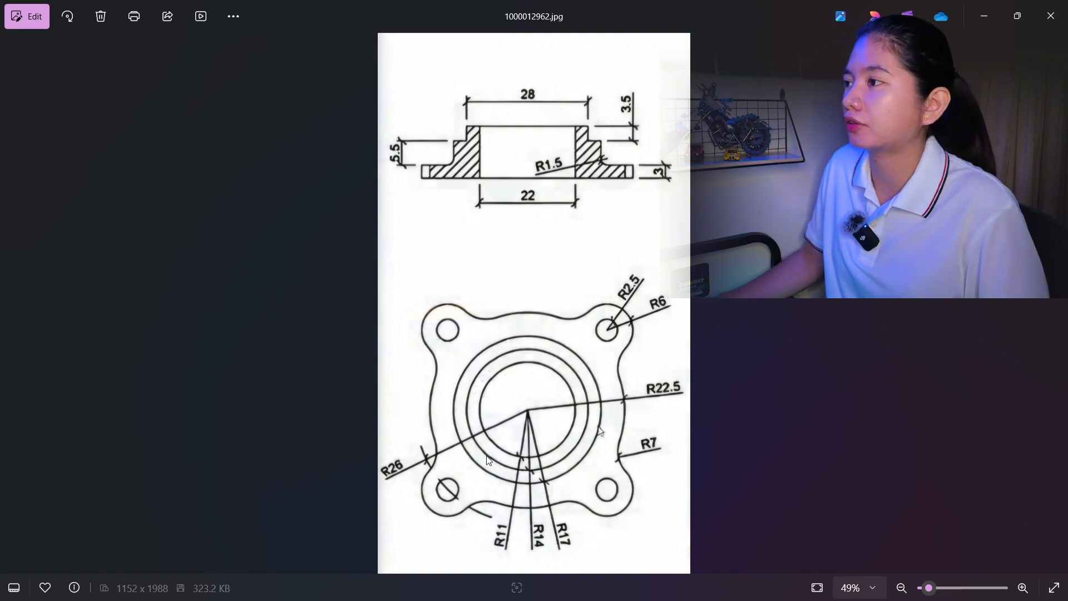
pyautogui.hotkey('alt', 'Tab')
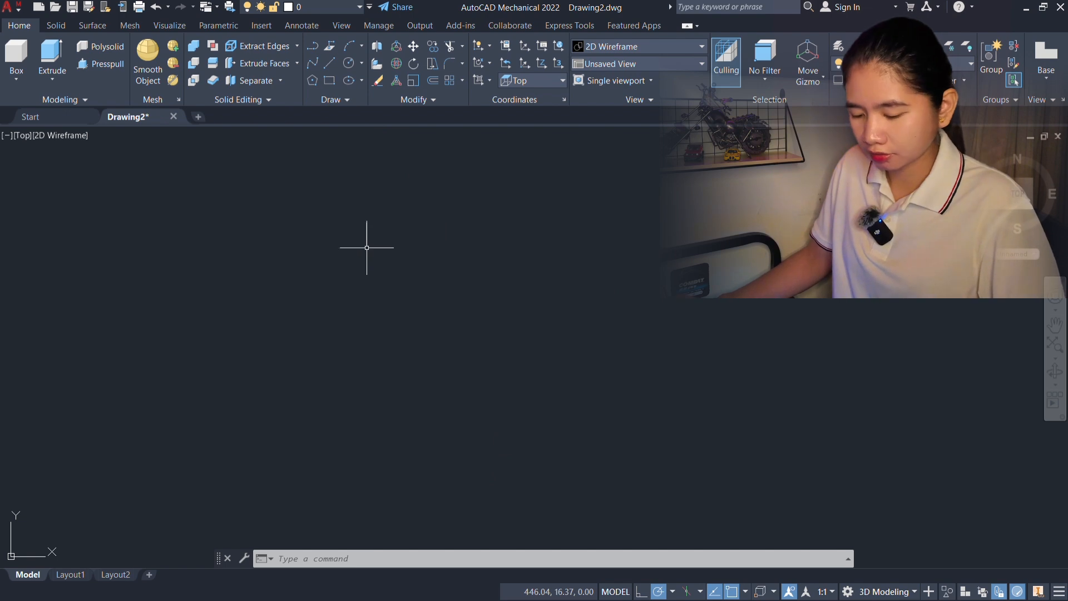
pyautogui.write('c')
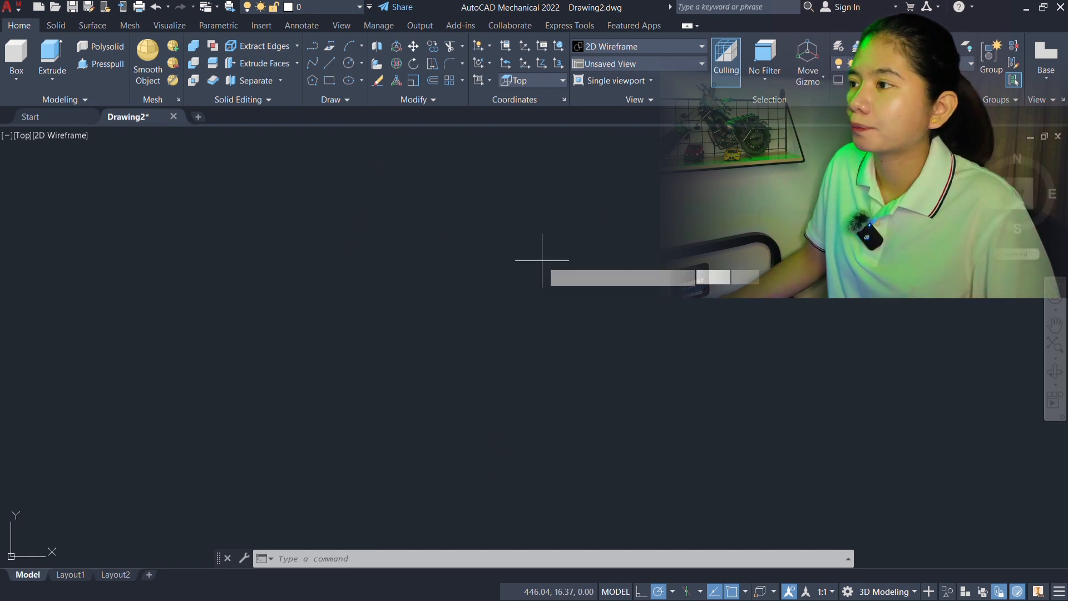
pyautogui.press('Return')
pyautogui.click(509, 312)
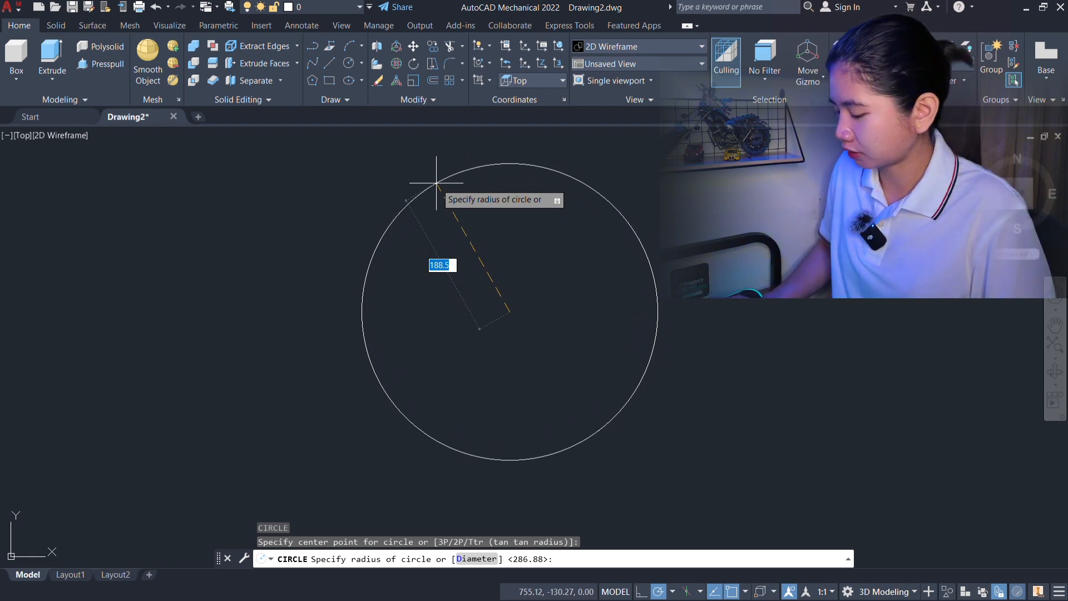
pyautogui.write('11')
pyautogui.press('Return')
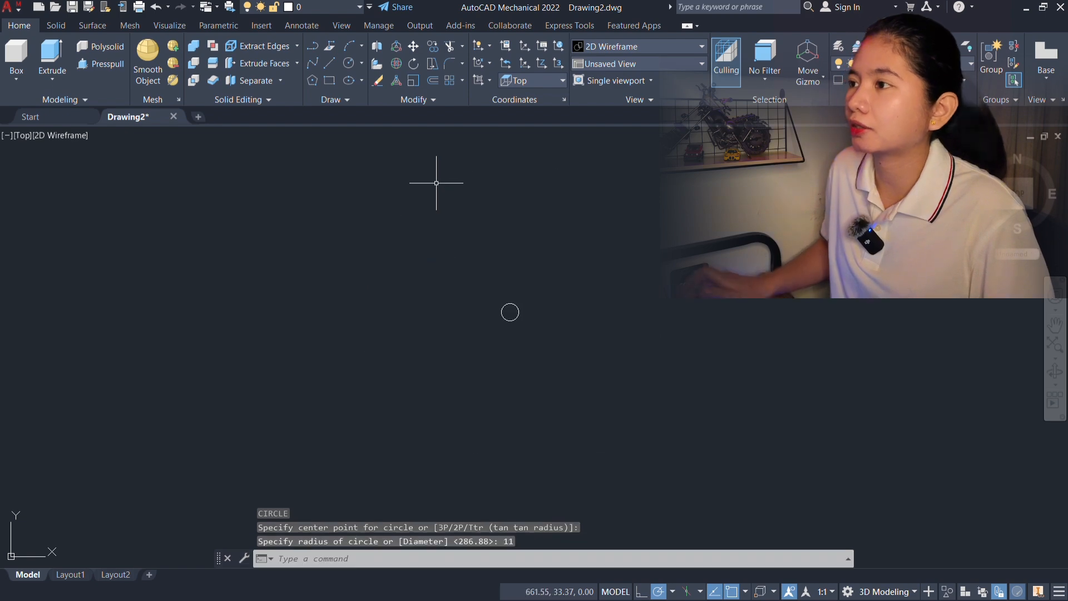
# Step: Draw a second circle of radius 14, concentric with the radius 11 circle, according to the coupling drawing
pyautogui.scroll(10, 511, 303)
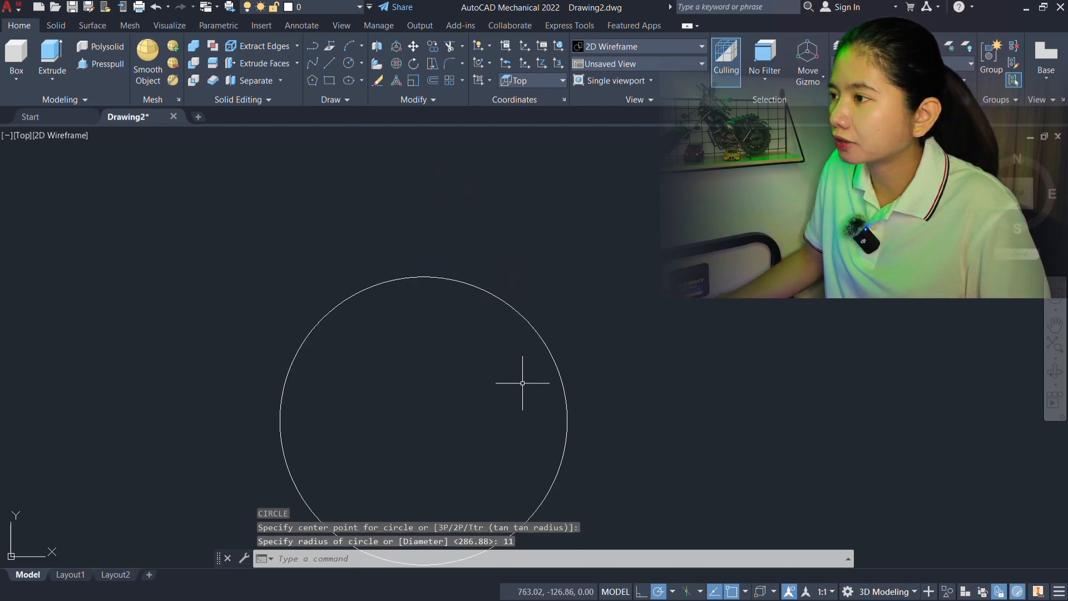
pyautogui.moveTo(461, 364); pyautogui.dragTo(525, 322, button='middle')
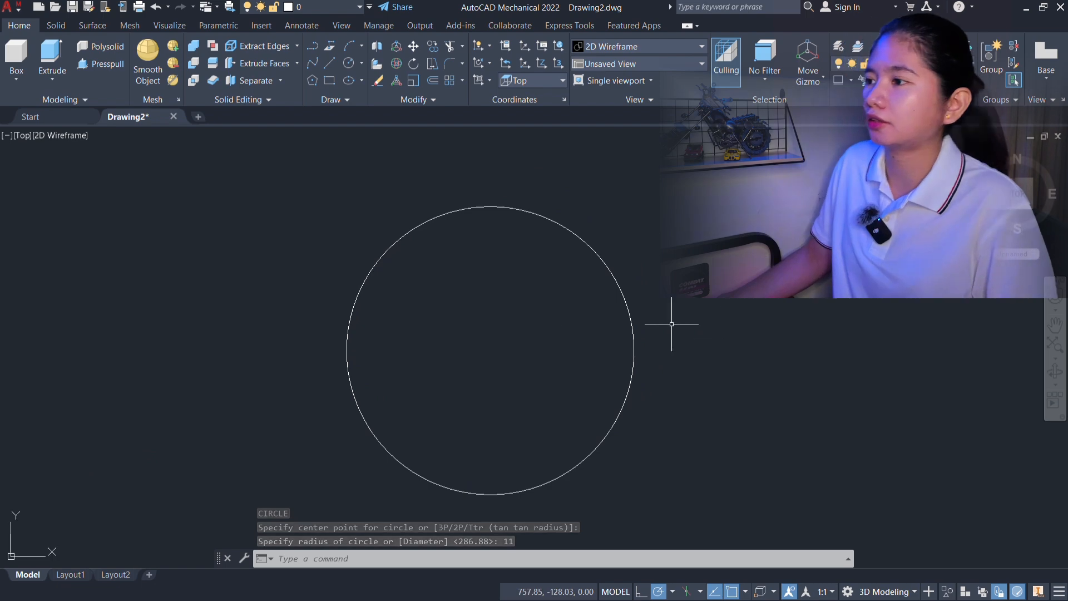
pyautogui.moveTo(809, 356); pyautogui.dragTo(811, 361, button='middle')
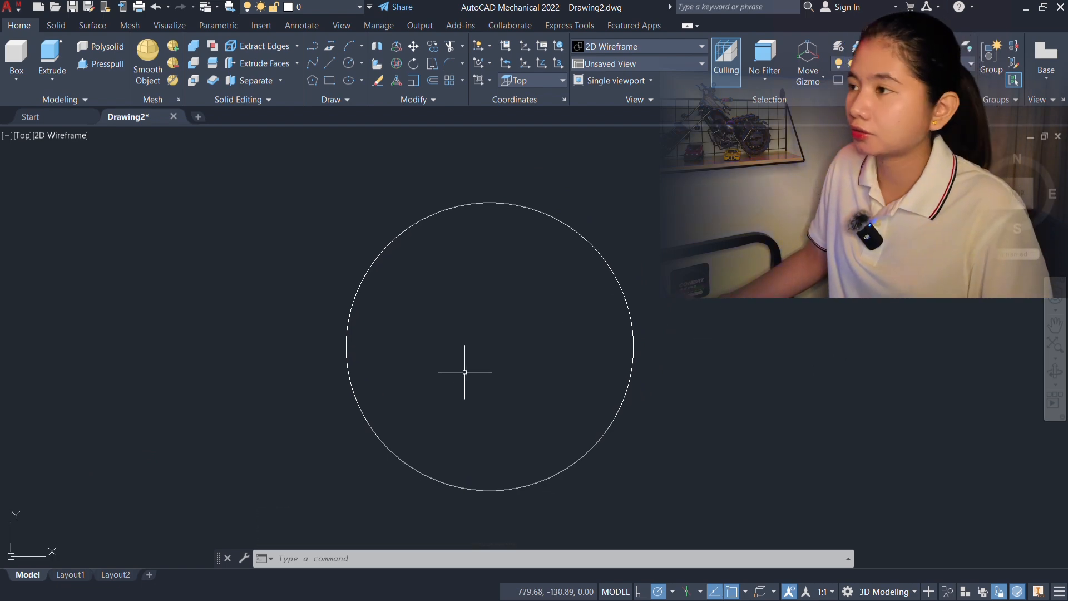
pyautogui.hotkey('alt', 'Tab')
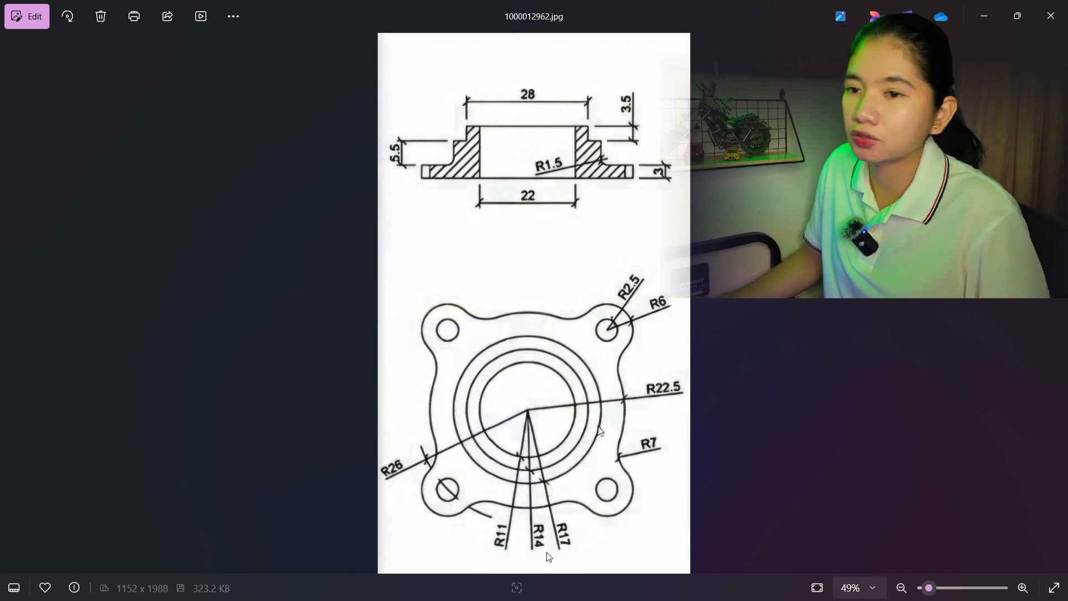
pyautogui.hotkey('alt', 'Tab')
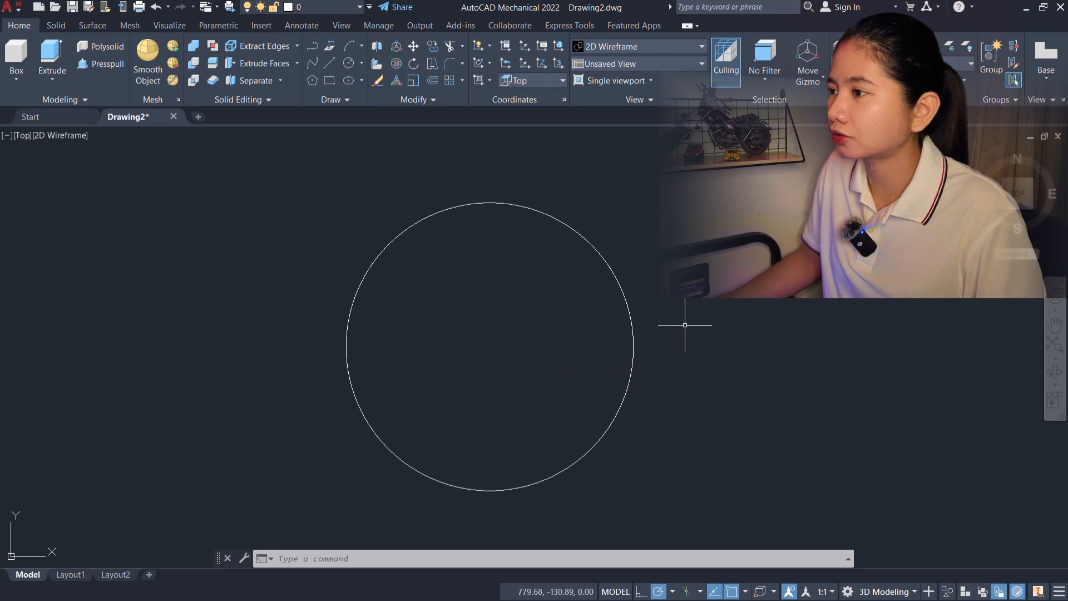
pyautogui.press('Return')
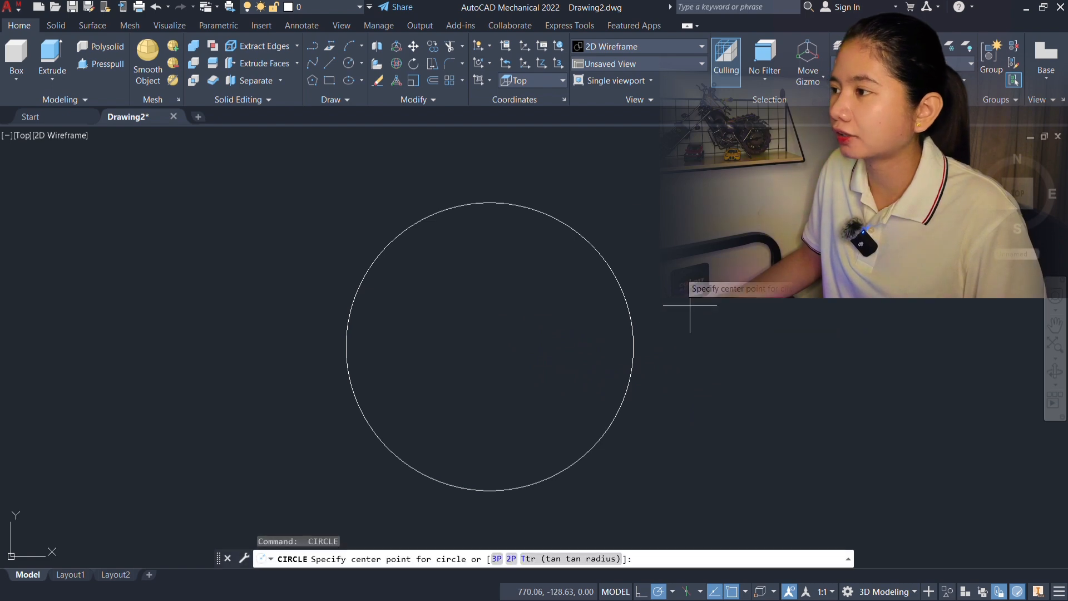
pyautogui.click(490, 346)
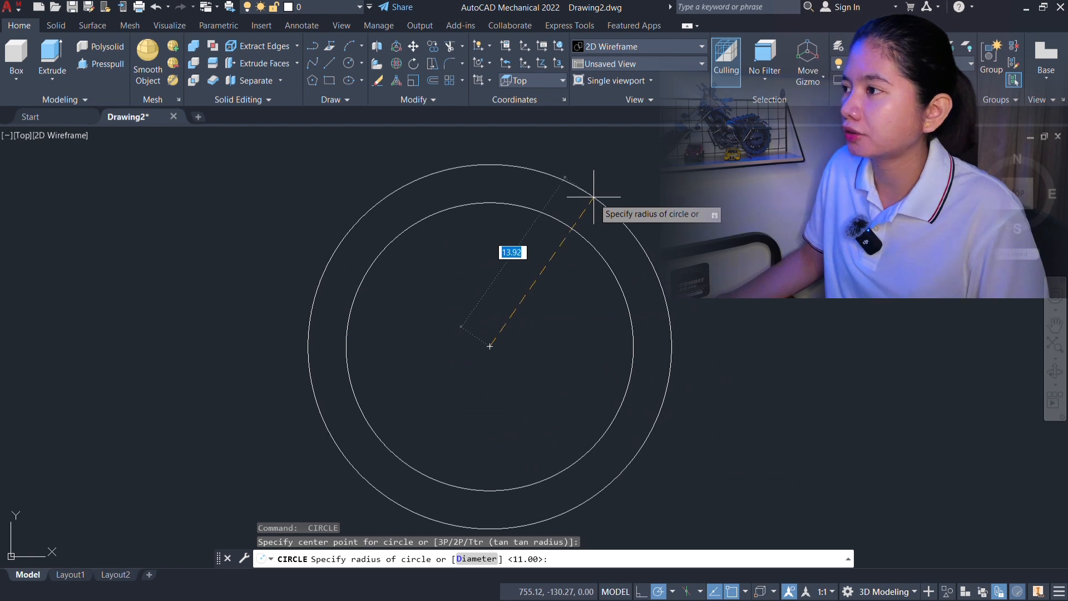
pyautogui.hotkey('alt', 'Tab')
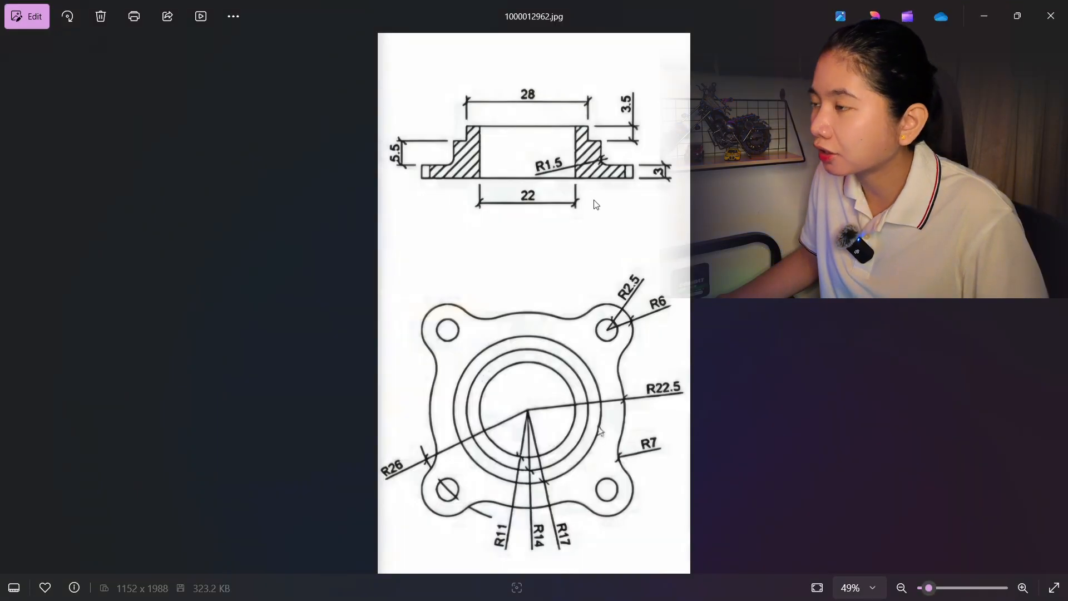
pyautogui.hotkey('alt', 'Tab')
pyautogui.write('14')
pyautogui.press('Return')
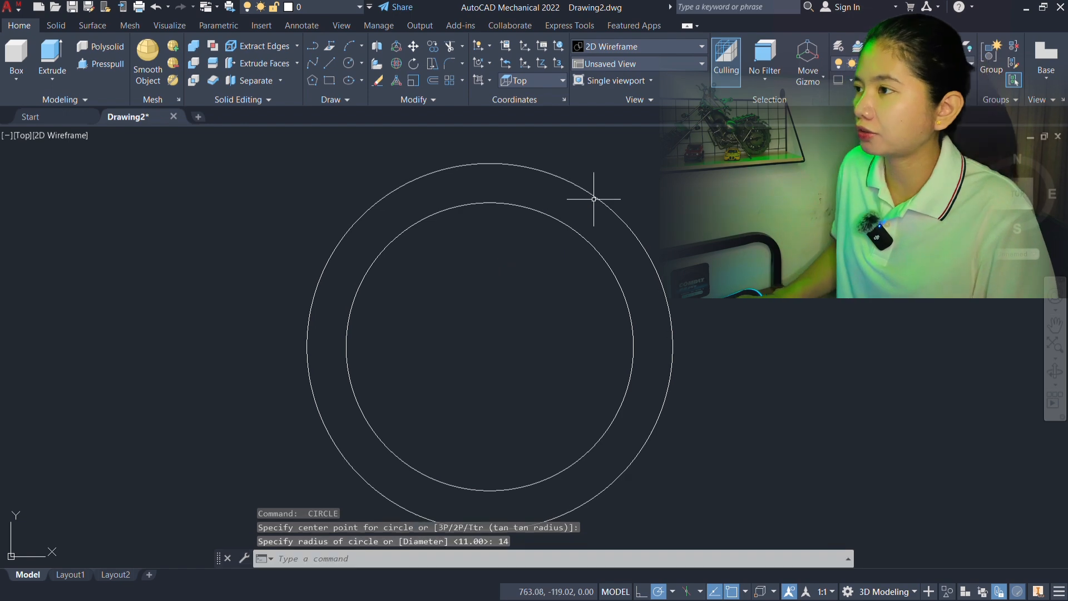
# Step: Check the coupling drawing and draw a third circle of radius 17, concentric with the radius 11 and 14 circles
pyautogui.scroll(-5, 625, 276)
pyautogui.moveTo(706, 314); pyautogui.dragTo(601, 321, button='middle')
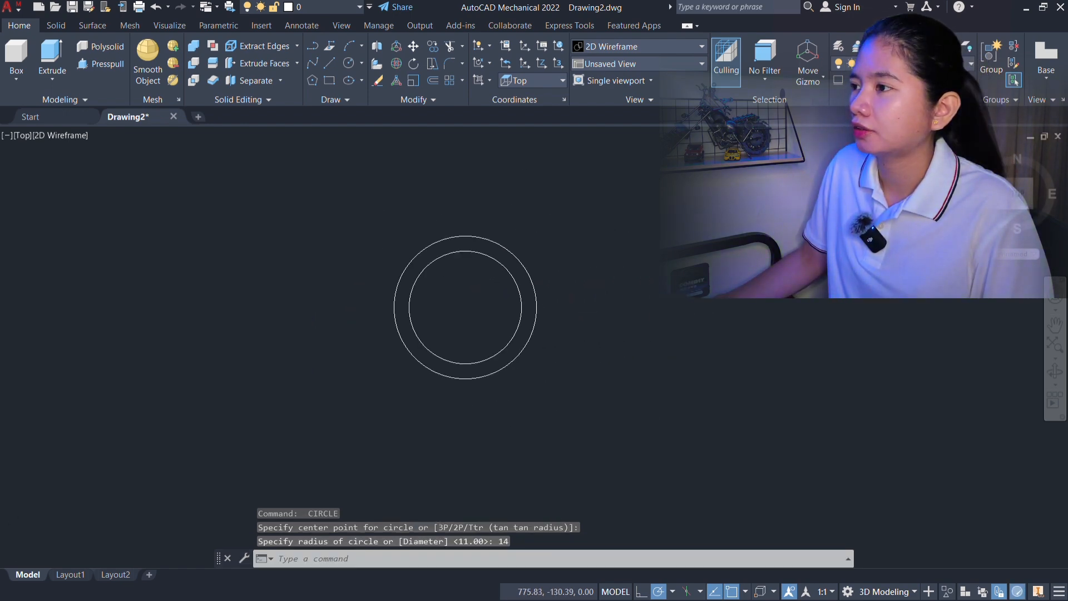
pyautogui.scroll(5, 567, 308)
pyautogui.moveTo(559, 289); pyautogui.dragTo(662, 298, button='middle')
pyautogui.hotkey('alt', 'Tab')
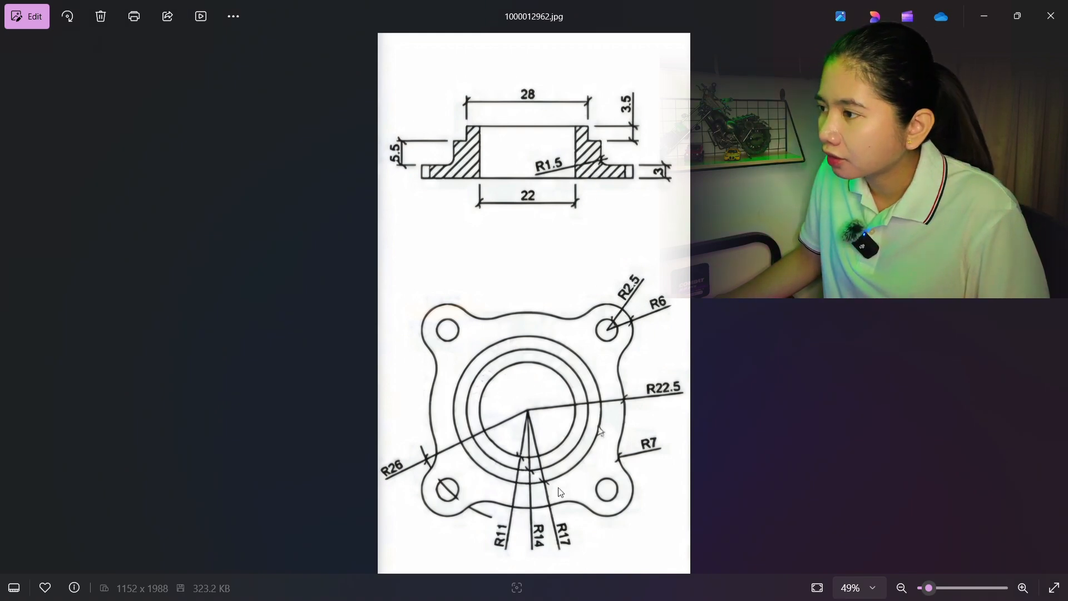
pyautogui.hotkey('alt', 'Tab')
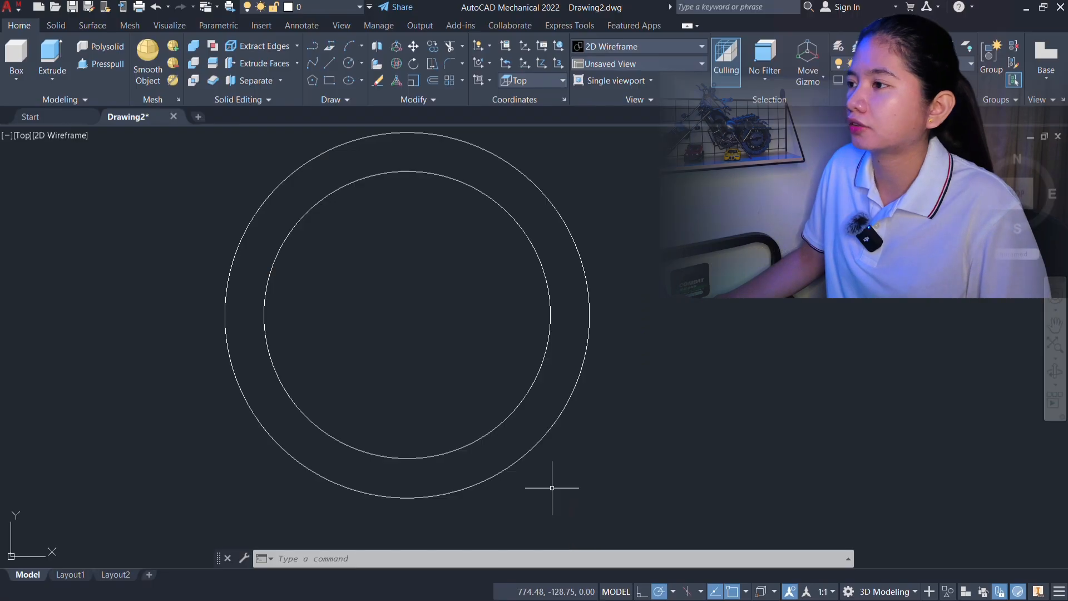
pyautogui.moveTo(695, 313); pyautogui.dragTo(737, 330, button='middle')
pyautogui.write('c')
pyautogui.press('Return')
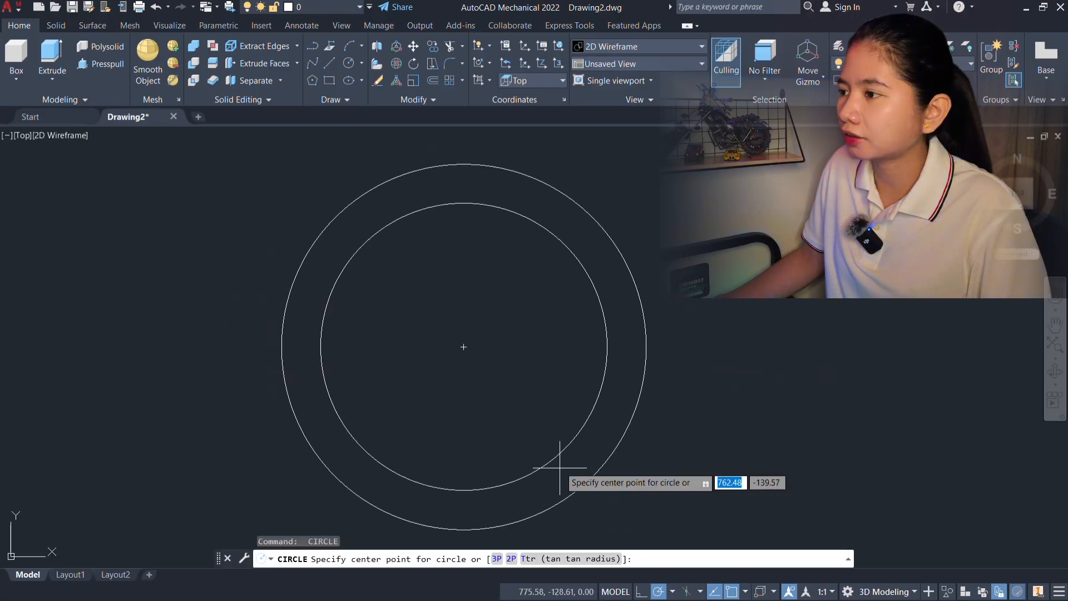
pyautogui.click(464, 346)
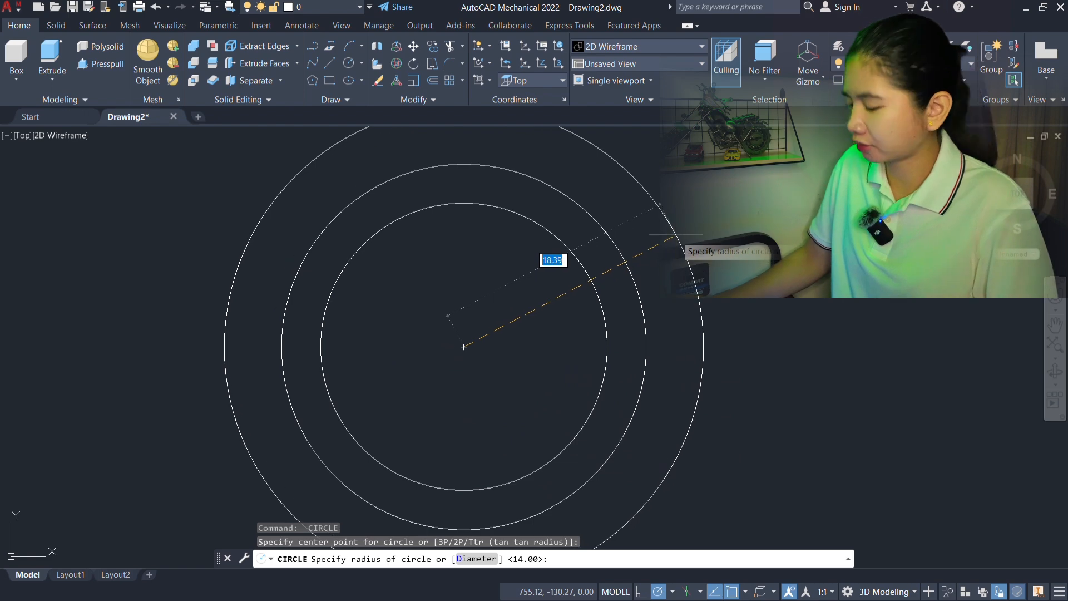
pyautogui.write('17')
pyautogui.press('Return')
# Step: Check the coupling drawing for the hole-center circle and draw it concentric with the others at radius 26
pyautogui.scroll(-4, 635, 273)
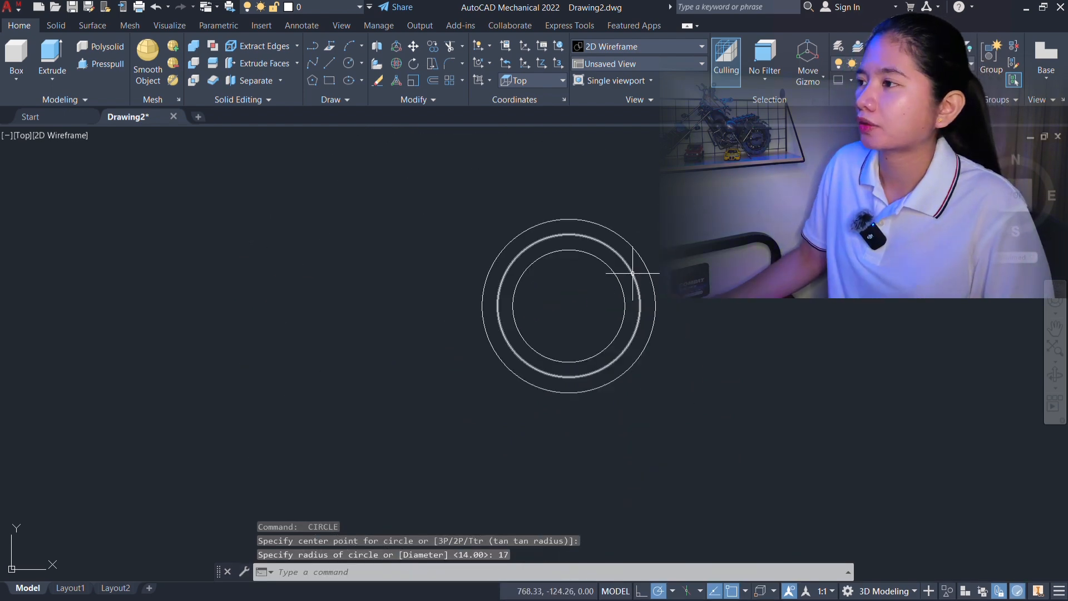
pyautogui.scroll(2, 639, 275)
pyautogui.hotkey('alt', 'Tab')
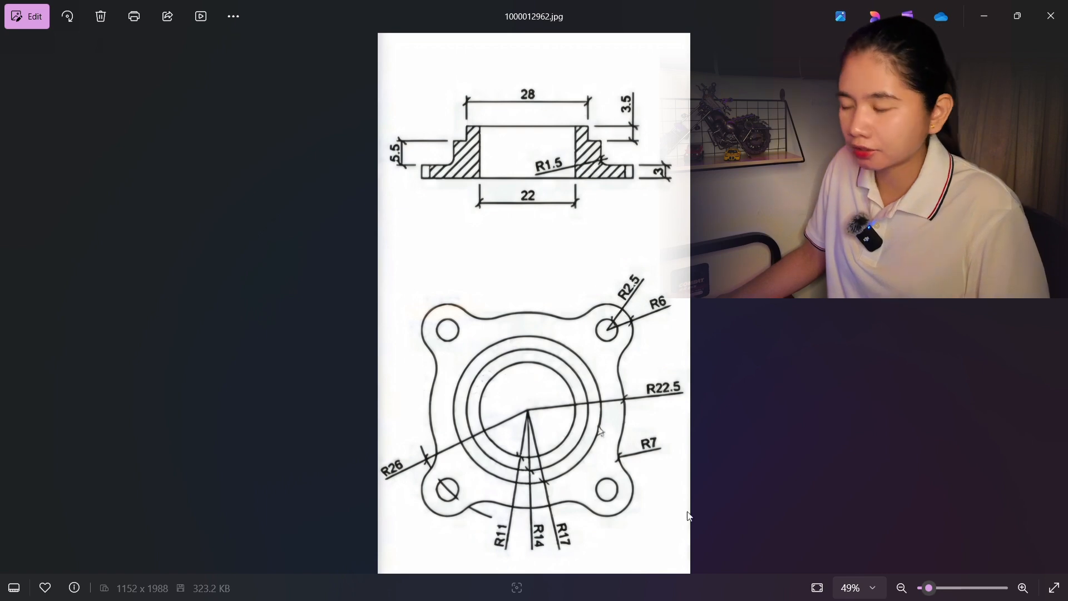
pyautogui.hotkey('alt', 'Tab')
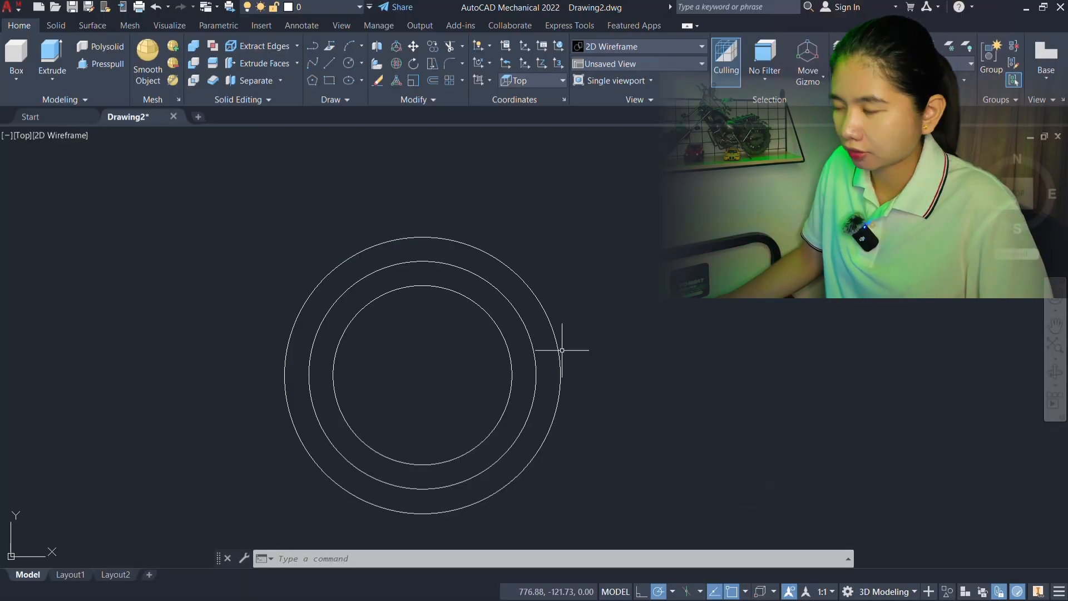
pyautogui.write('c')
pyautogui.press('Return')
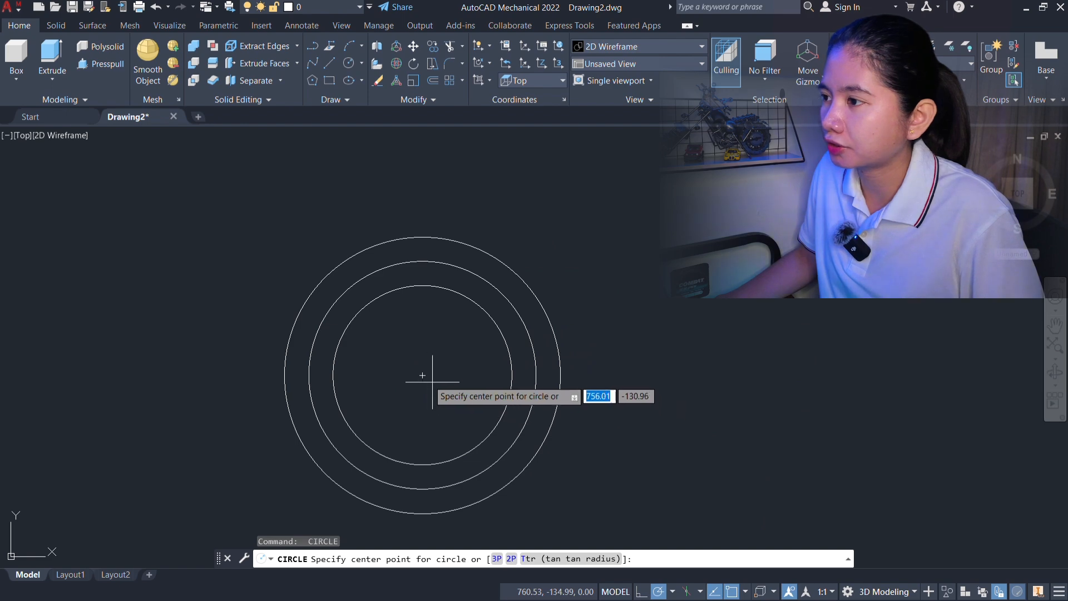
pyautogui.click(423, 375)
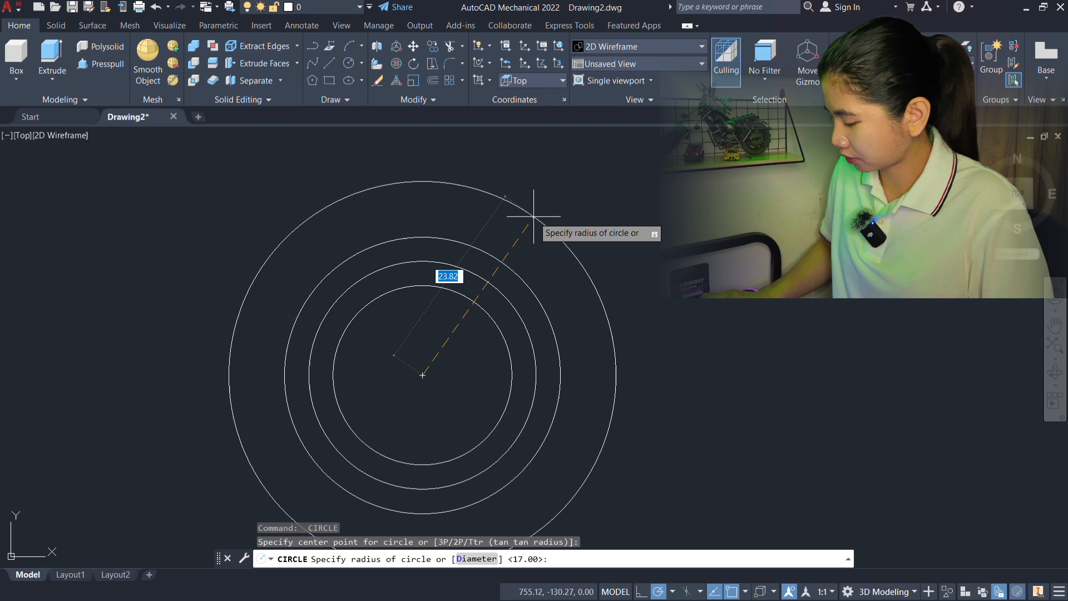
pyautogui.write('26')
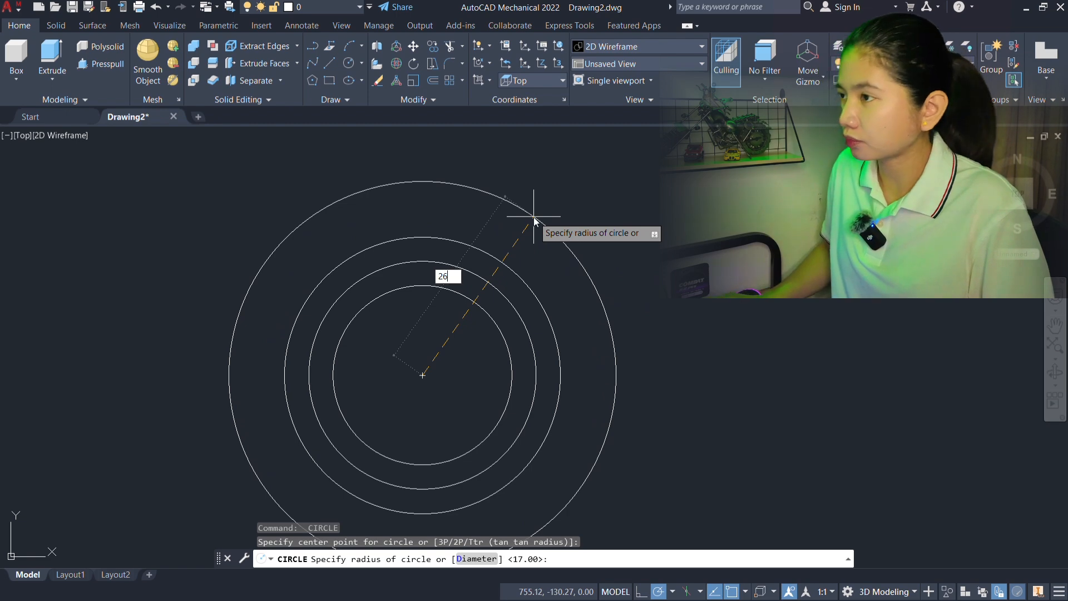
pyautogui.press('Return')
# Step: Make oc the current layer and move the radius 26 circle onto layer oc
pyautogui.scroll(-1, 579, 206)
pyautogui.scroll(1, 579, 206)
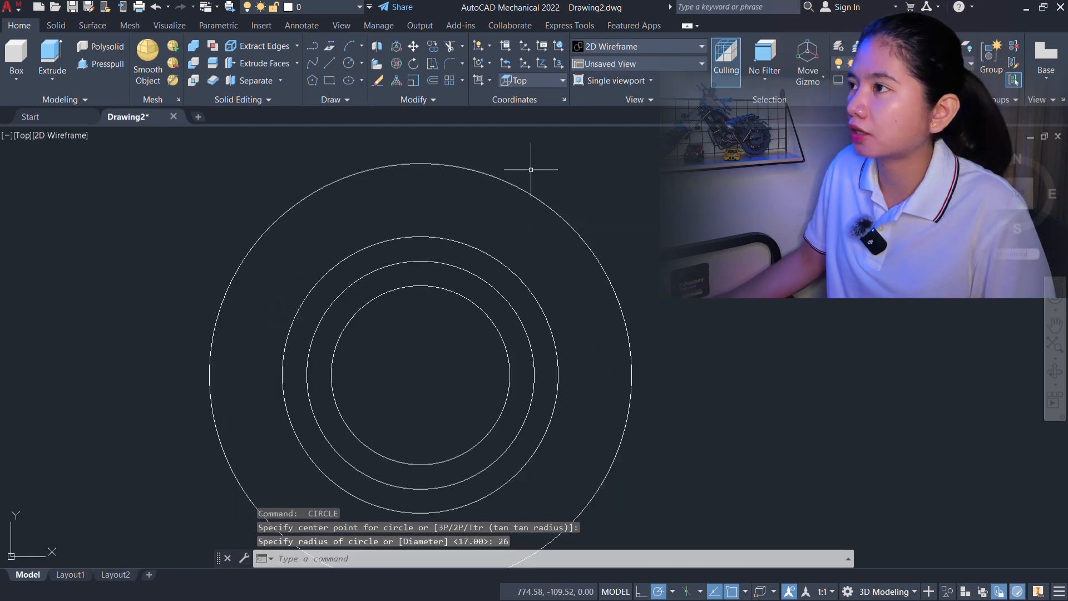
pyautogui.moveTo(603, 173)
pyautogui.mouseDown(button='middle')
pyautogui.moveTo(634, 140)
pyautogui.moveTo(584, 210)
pyautogui.mouseUp(button='middle')
pyautogui.scroll(-1, 609, 151)
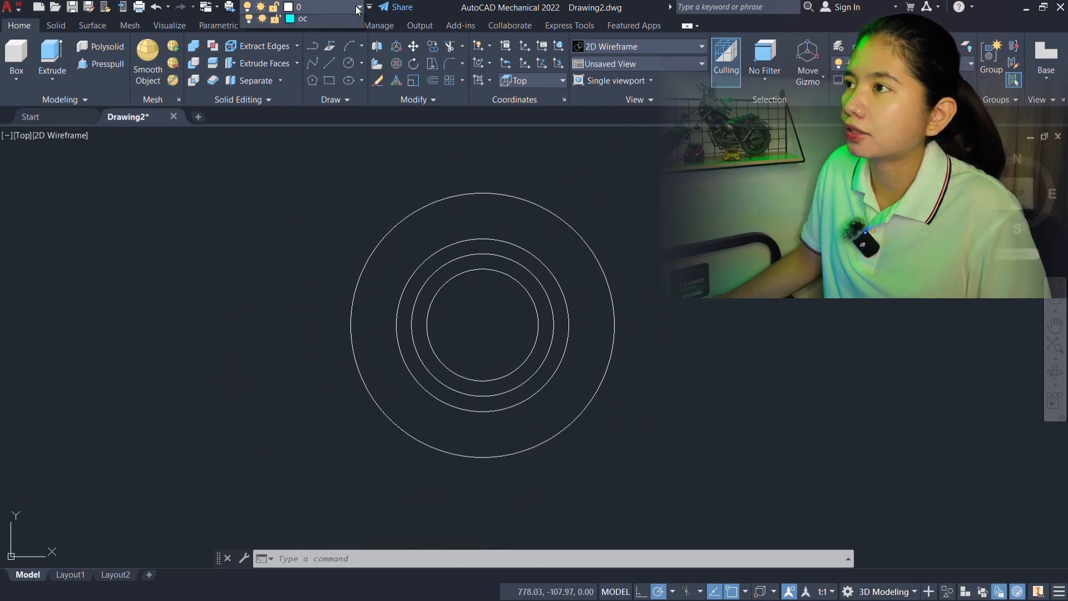
pyautogui.click(354, 8)
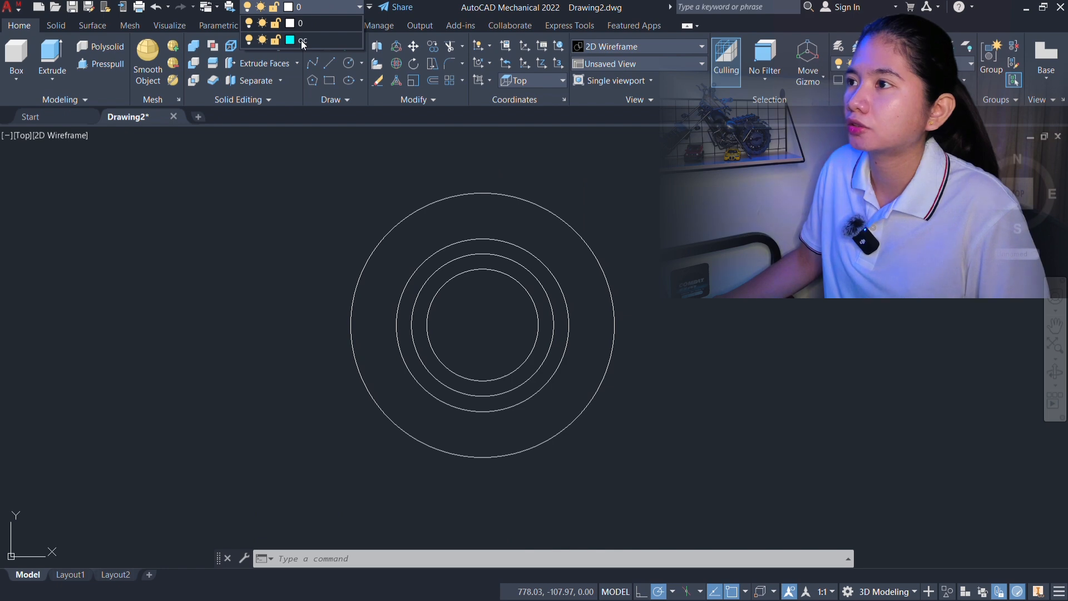
pyautogui.click(302, 40)
pyautogui.click(553, 199)
pyautogui.click(489, 202)
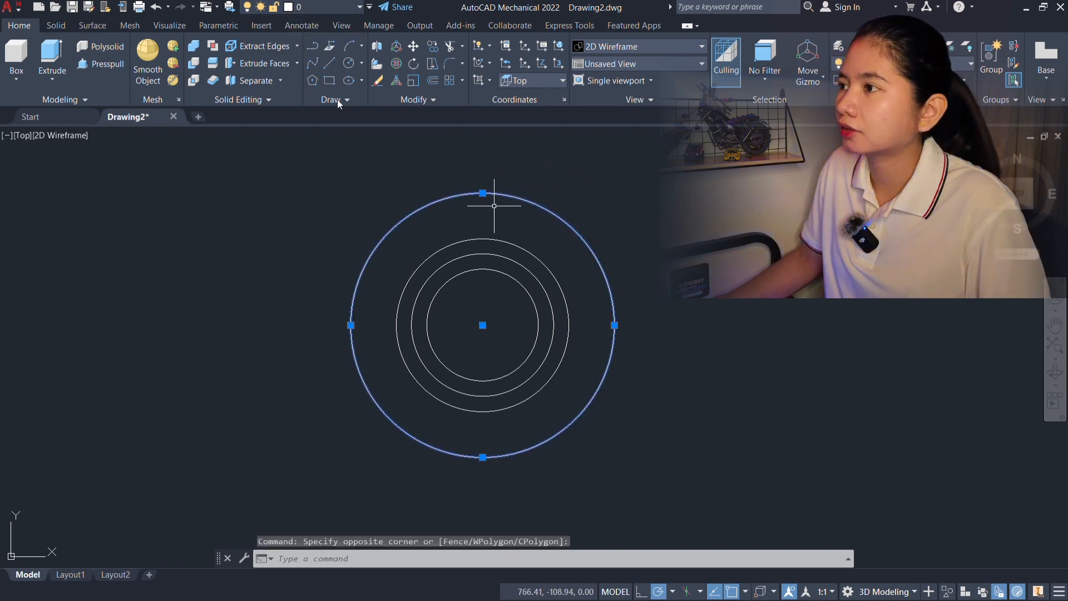
pyautogui.click(336, 7)
pyautogui.click(322, 40)
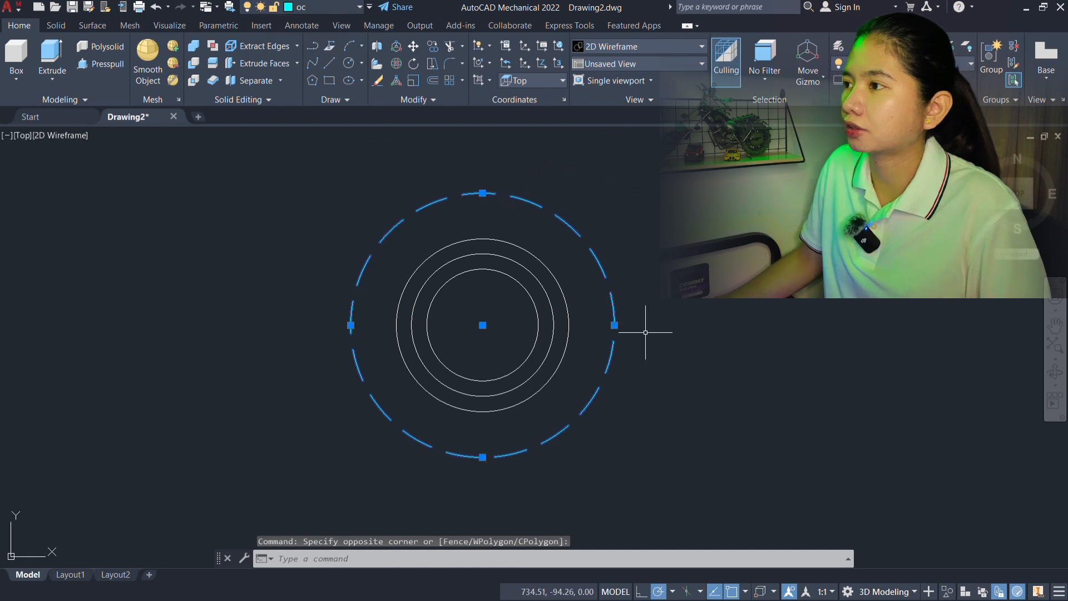
pyautogui.moveTo(644, 327); pyautogui.dragTo(653, 347, button='middle')
pyautogui.press('Escape')
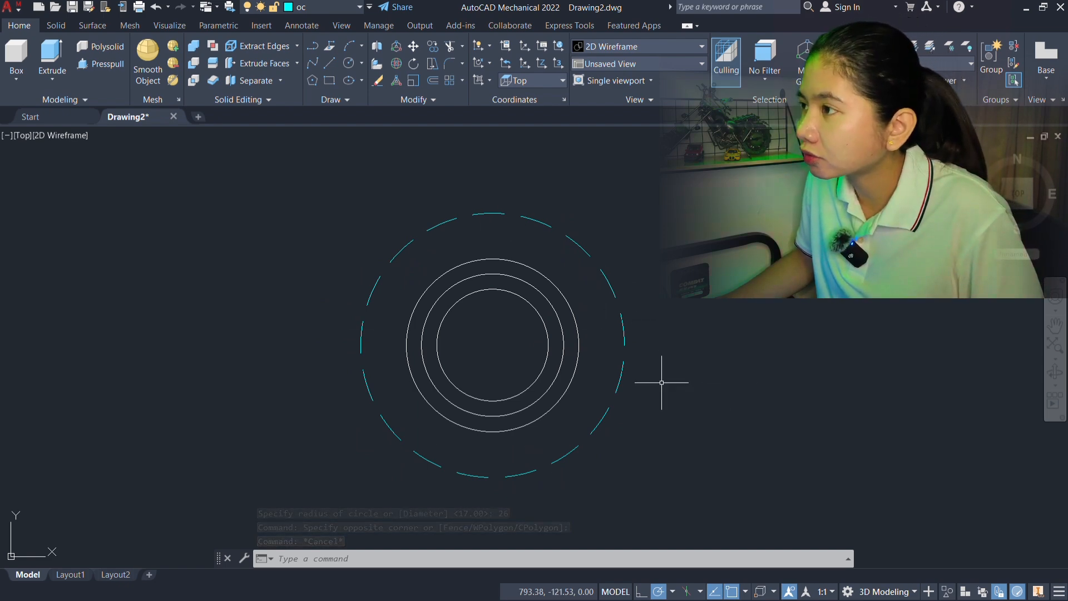
pyautogui.scroll(2, 615, 375)
pyautogui.scroll(-2, 541, 306)
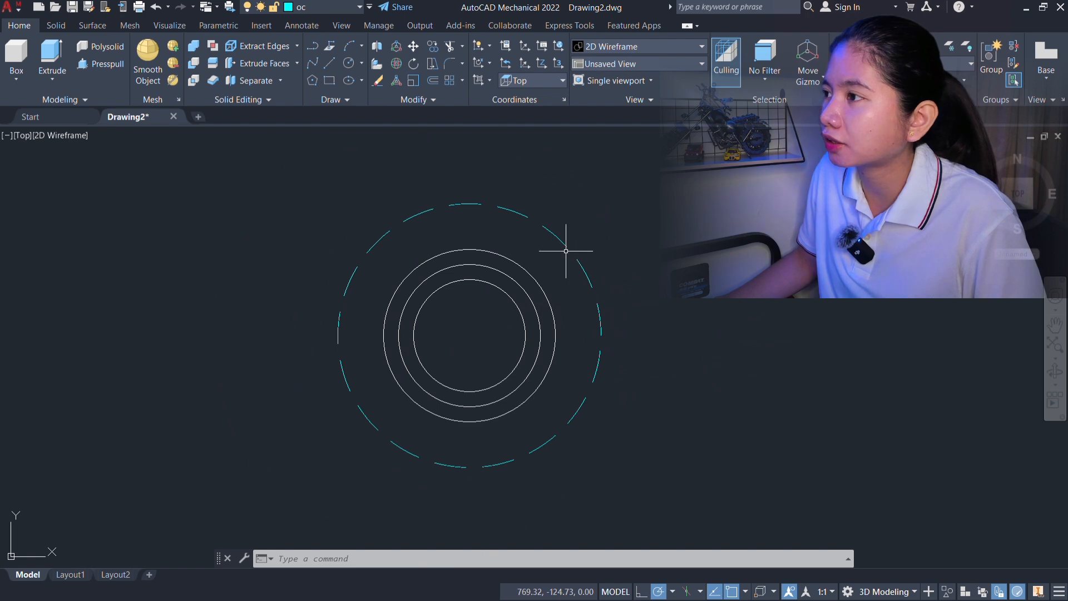
pyautogui.hotkey('alt', 'Tab')
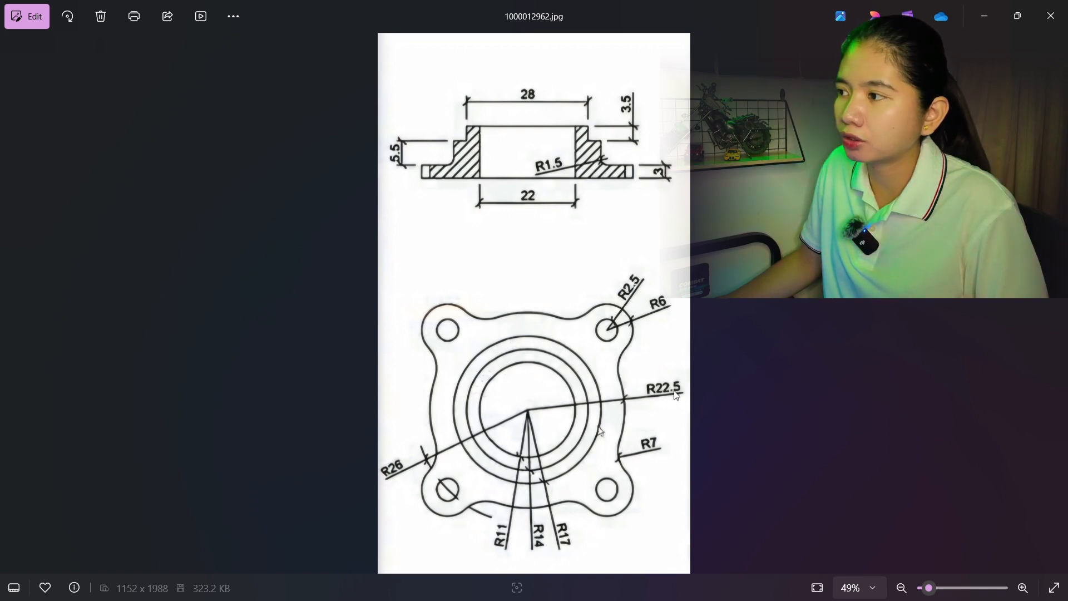
pyautogui.hotkey('alt', 'Tab')
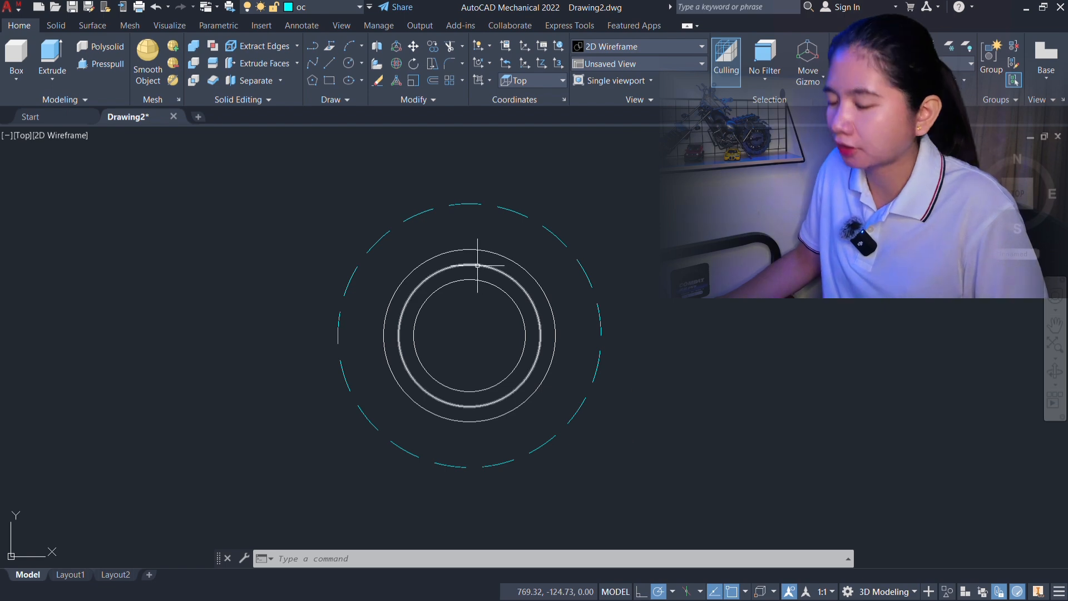
pyautogui.write('c')
pyautogui.press('Return')
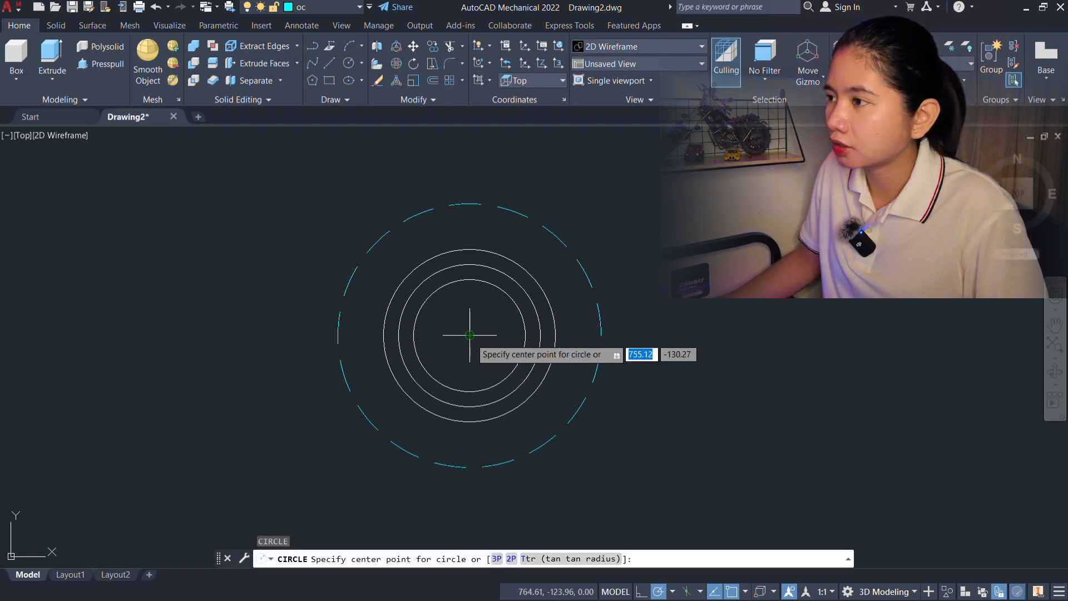
pyautogui.click(470, 334)
pyautogui.press('Escape')
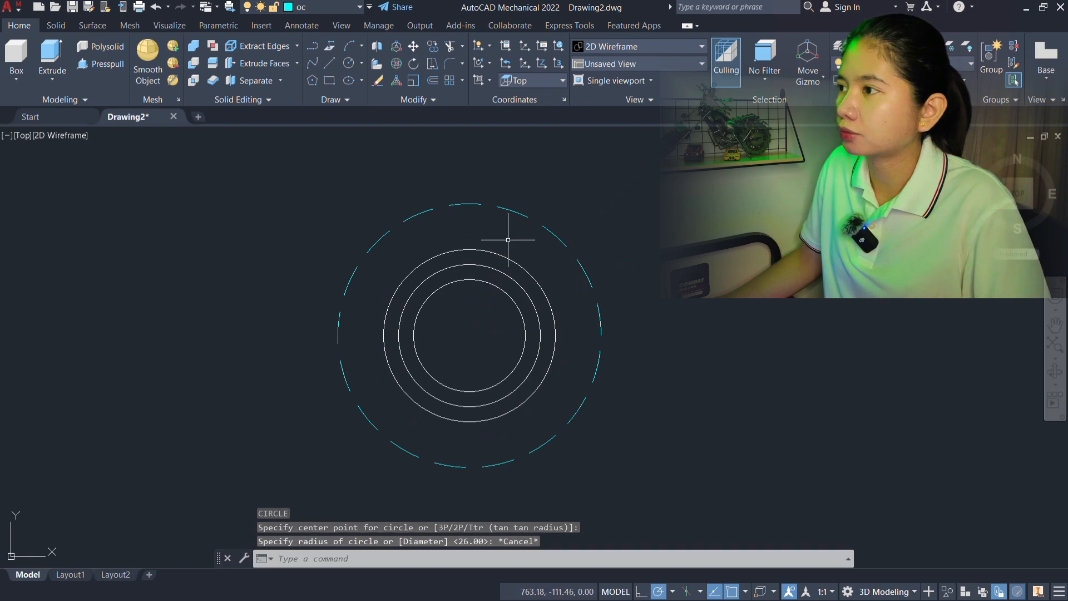
# Step: Make layer 0 current and draw a concentric circle of radius 22.5 according to the coupling drawing
pyautogui.click(320, 7)
pyautogui.click(299, 27)
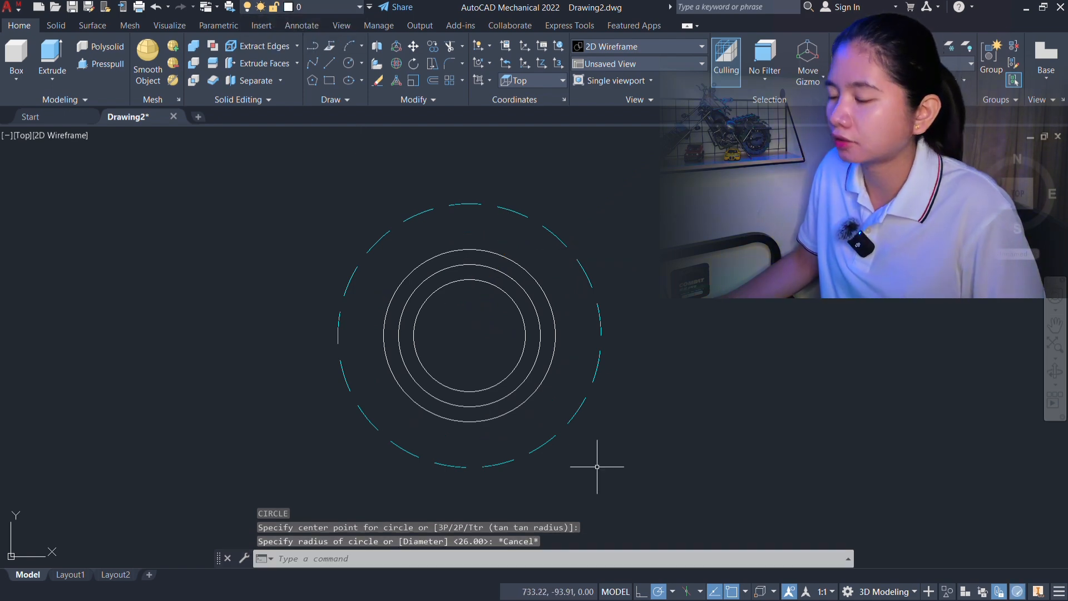
pyautogui.write('c')
pyautogui.press('Return')
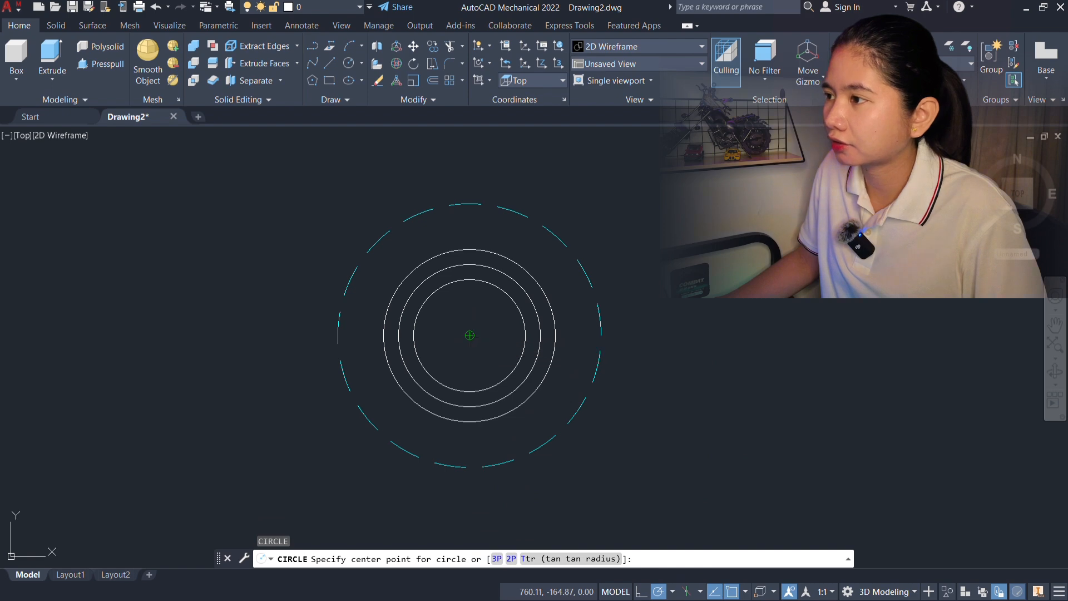
pyautogui.click(470, 334)
pyautogui.hotkey('alt', 'Tab')
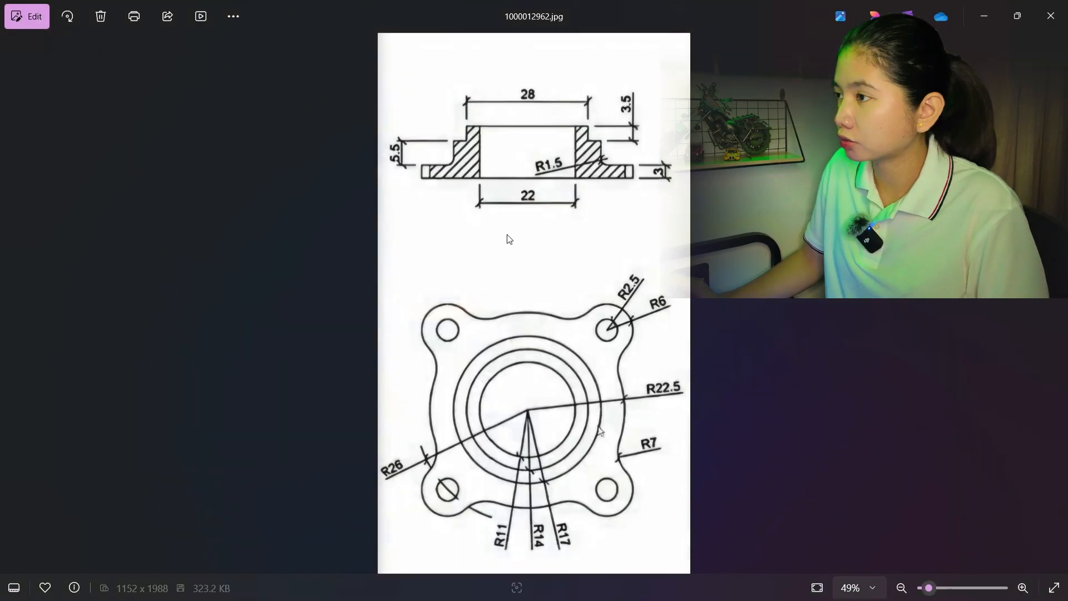
pyautogui.hotkey('alt', 'Tab')
pyautogui.write('22')
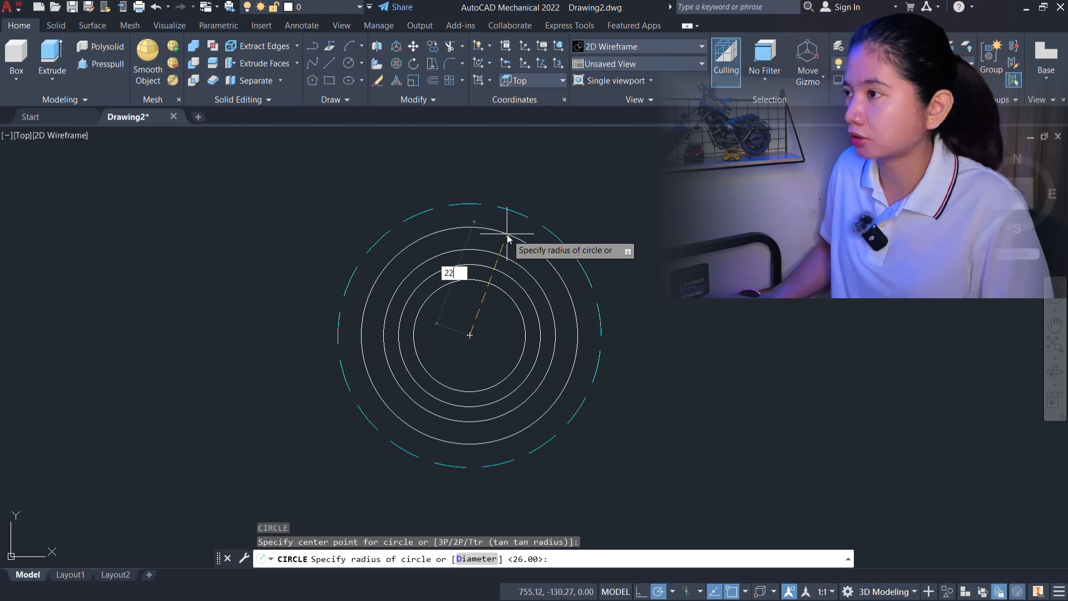
pyautogui.press('Return')
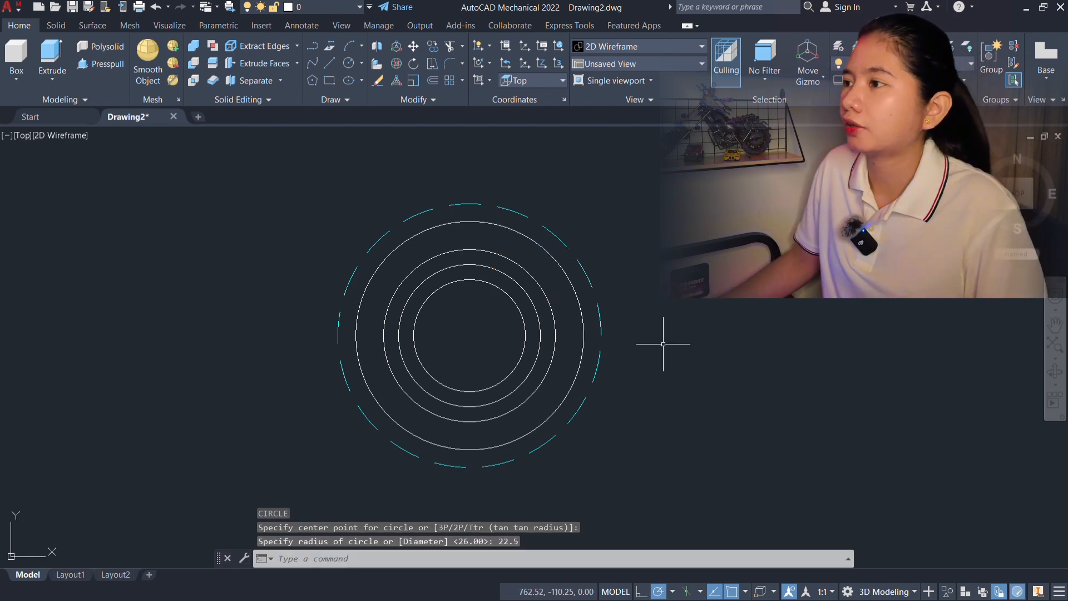
pyautogui.moveTo(556, 268); pyautogui.dragTo(568, 268, button='middle')
pyautogui.hotkey('alt', 'Tab')
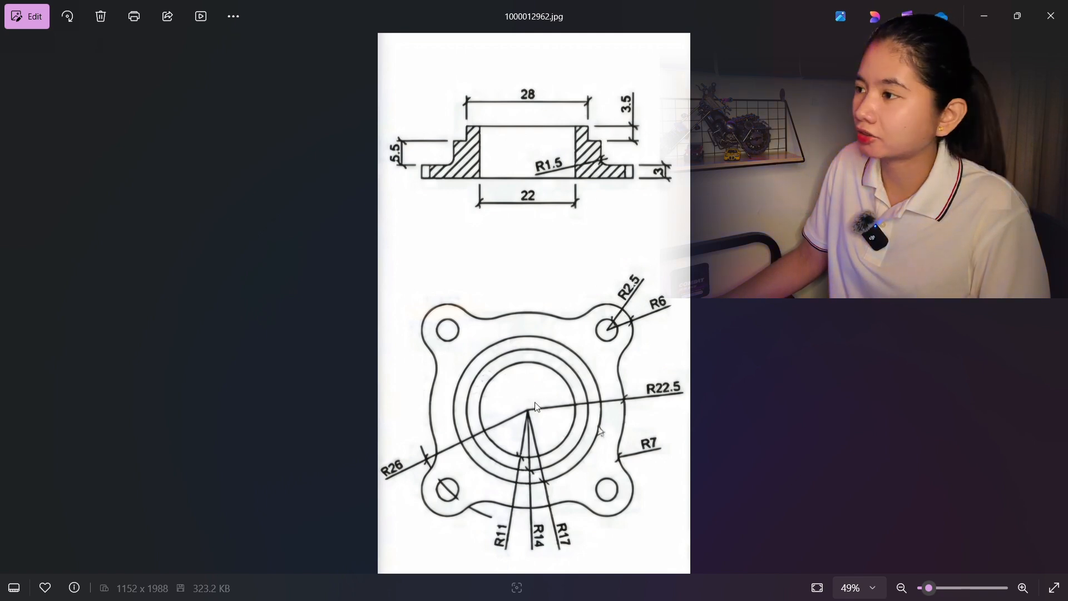
pyautogui.hotkey('alt', 'Tab')
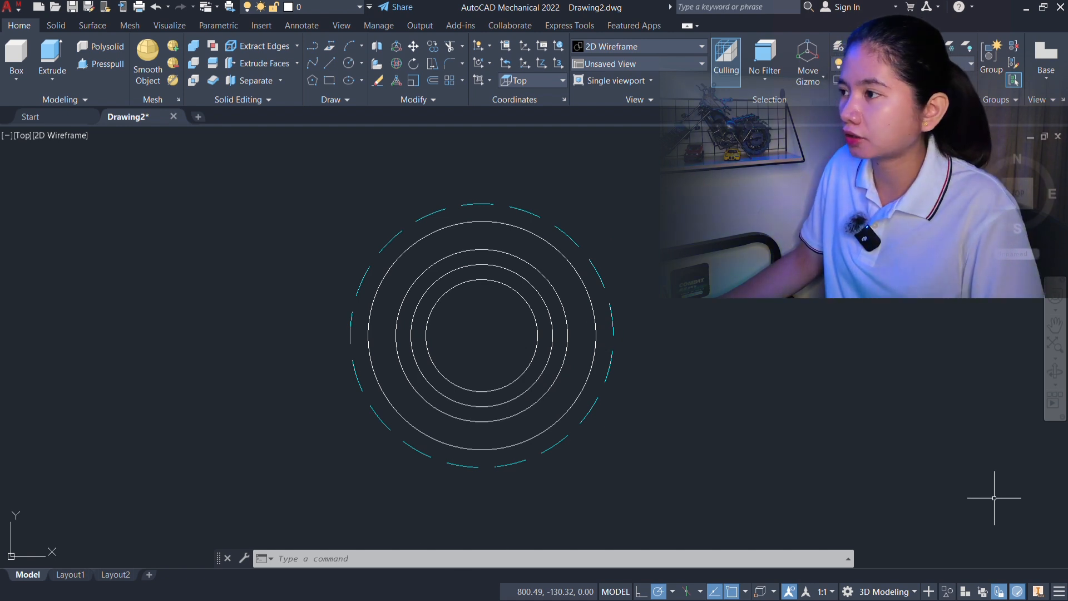
pyautogui.write('l')
pyautogui.press('Return')
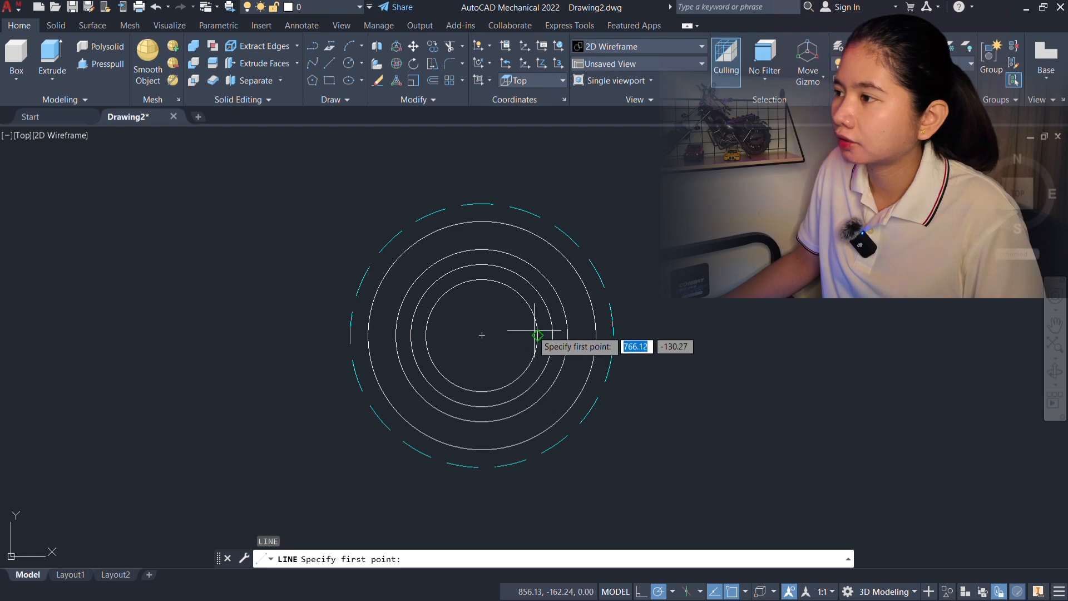
pyautogui.click(481, 335)
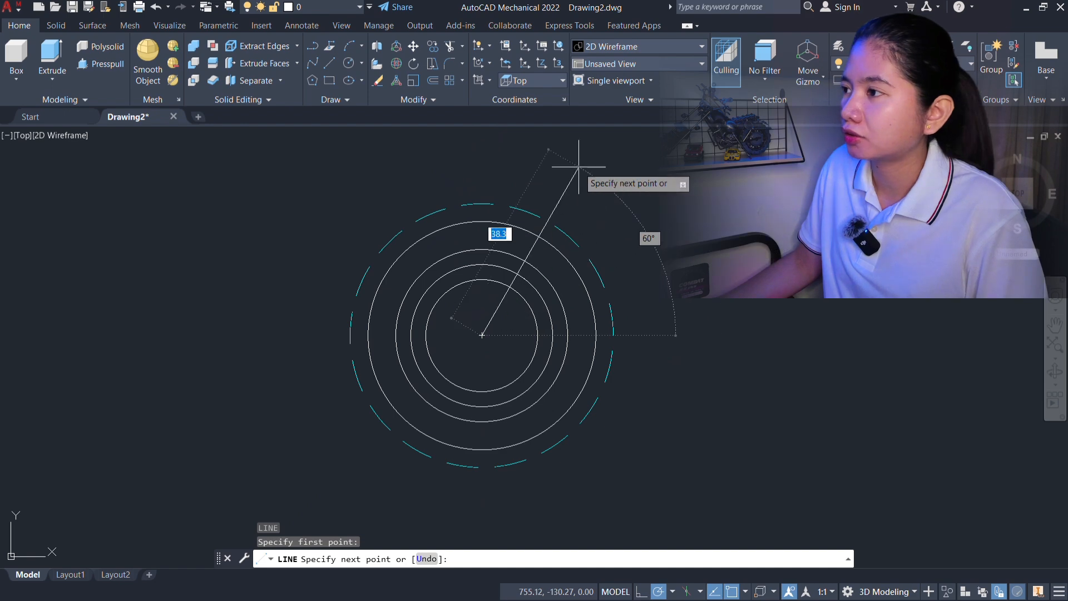
pyautogui.press('Escape')
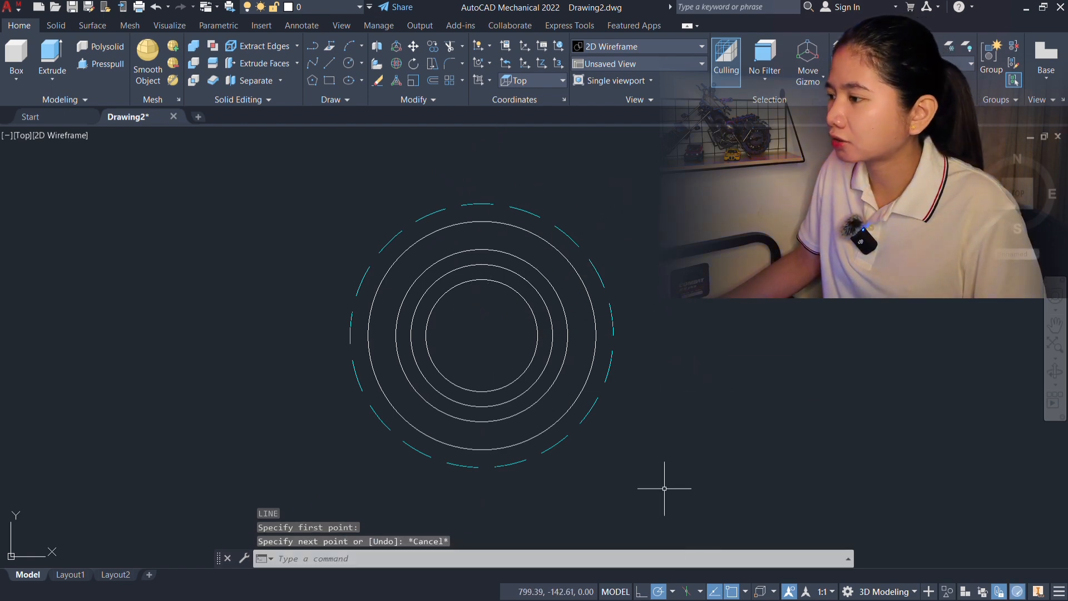
# Step: Check the 45-degree polar tracking setting and draw a 45-degree line about 42.6 long from the circles' common center
pyautogui.click(673, 592)
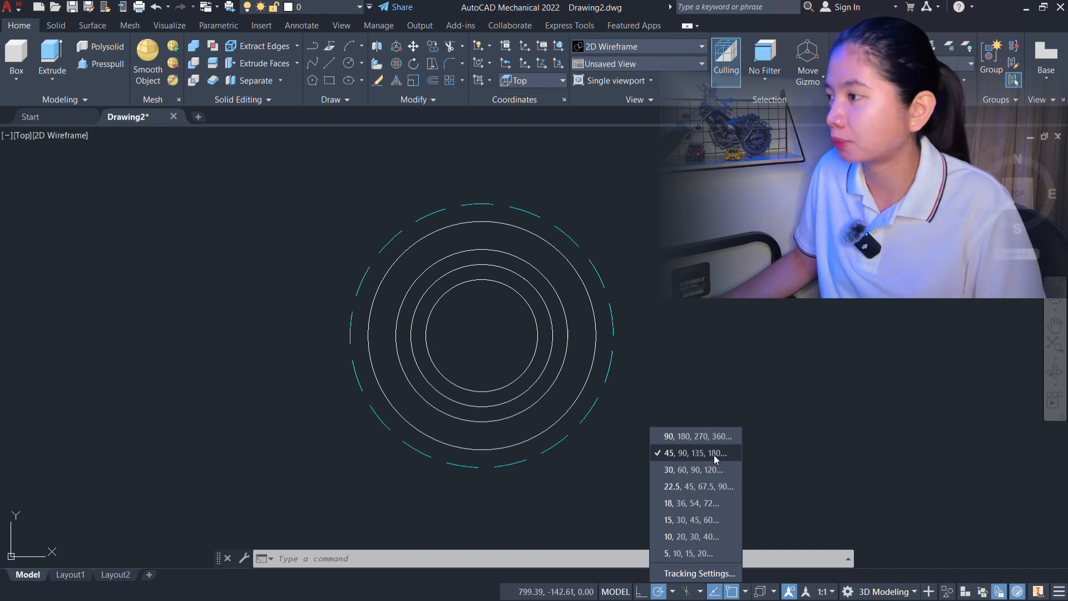
pyautogui.click(677, 341)
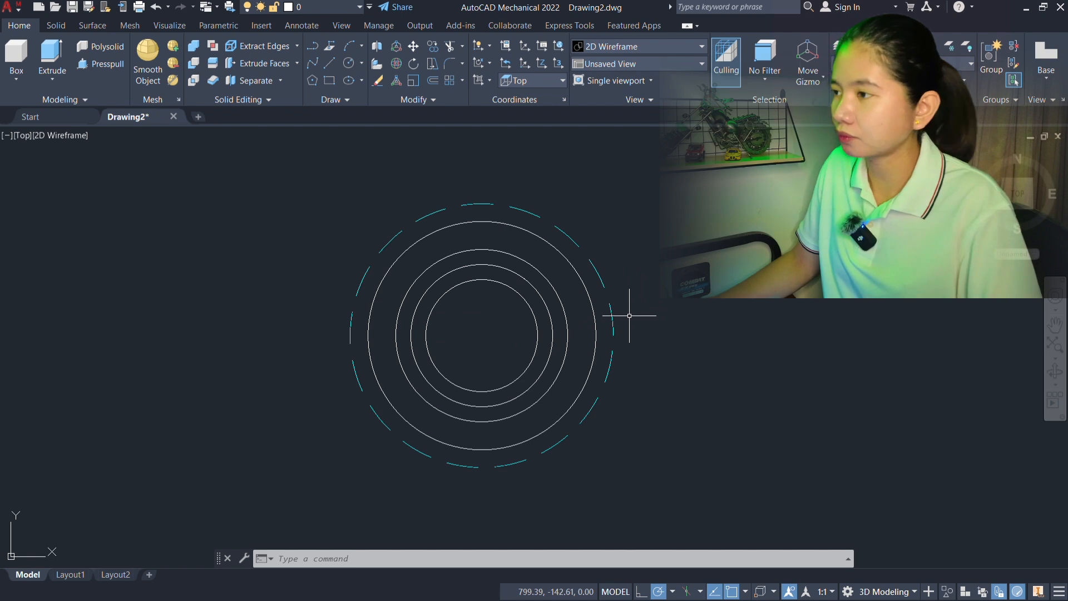
pyautogui.write('l')
pyautogui.press('Return')
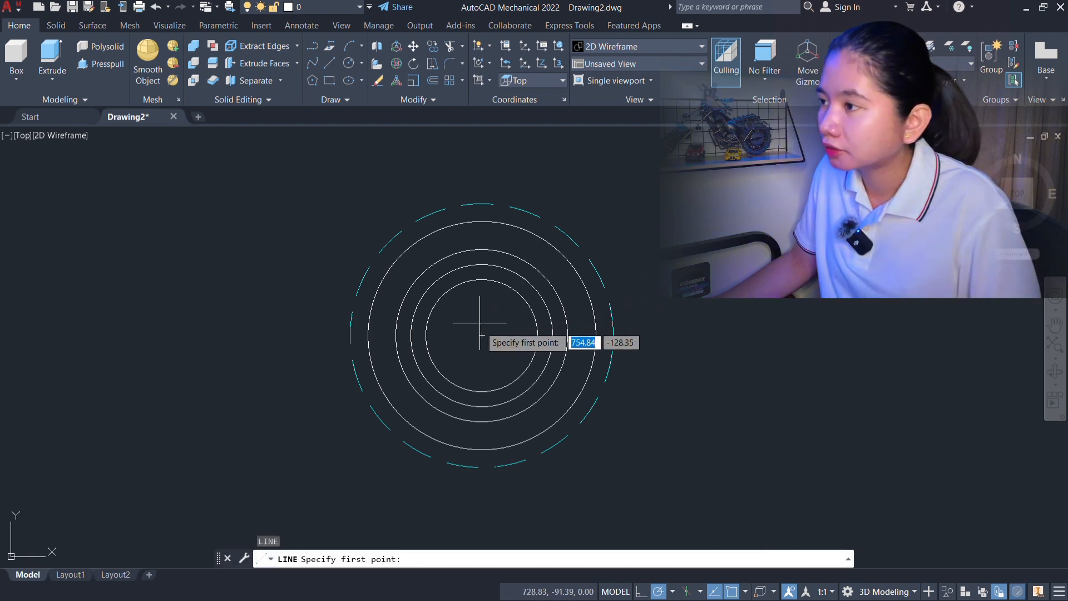
pyautogui.click(482, 335)
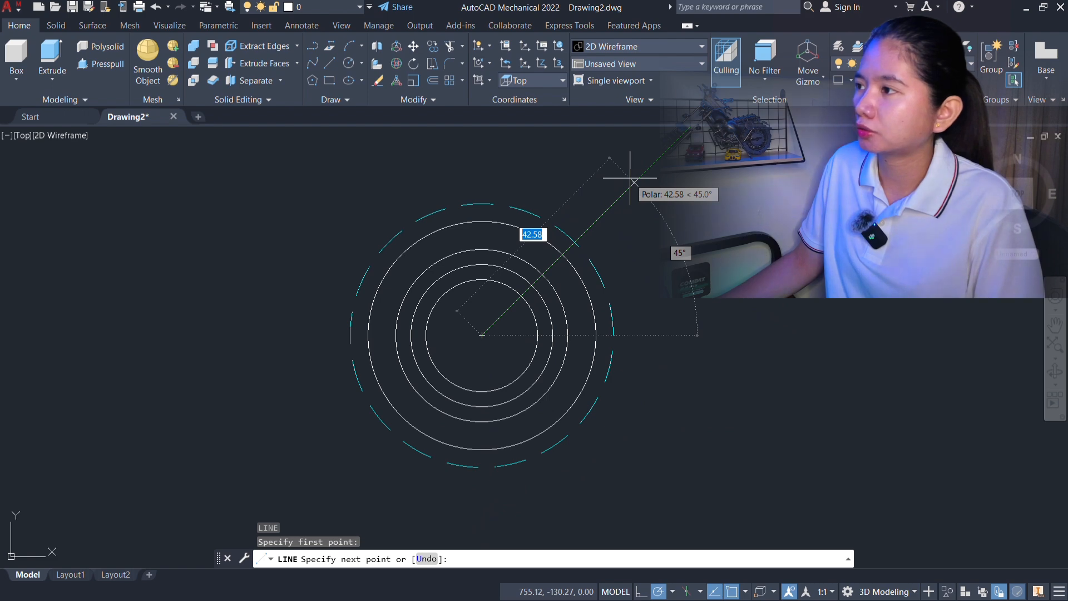
pyautogui.click(630, 179)
pyautogui.press('Escape')
pyautogui.scroll(4, 543, 234)
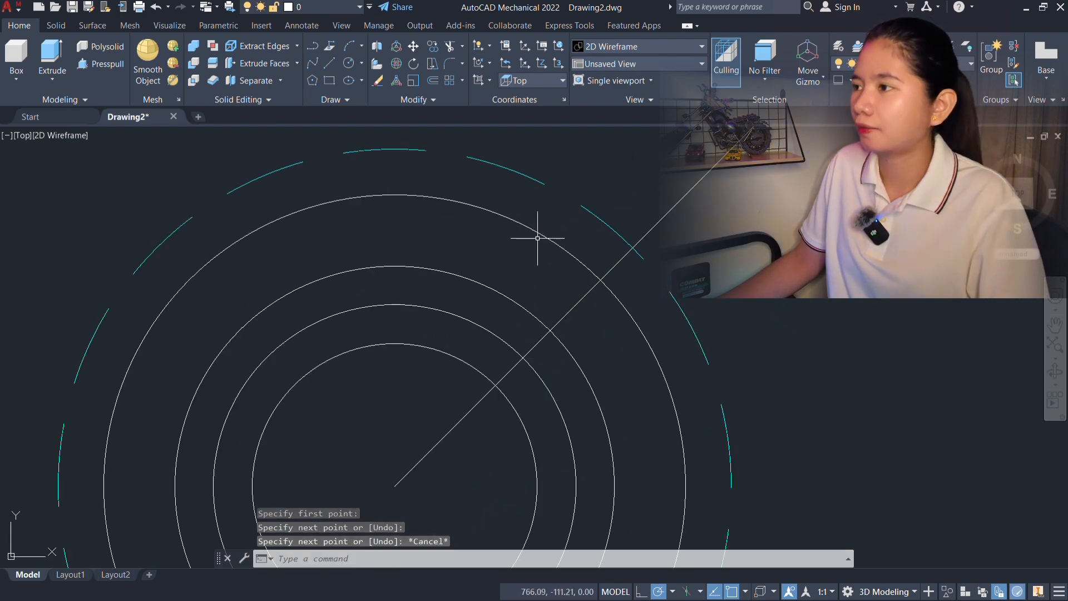
# Step: Check the coupling drawing for the hole size and draw a radius 2.5 circle where the 45-degree line crosses the dashed circle
pyautogui.hotkey('alt', 'Tab')
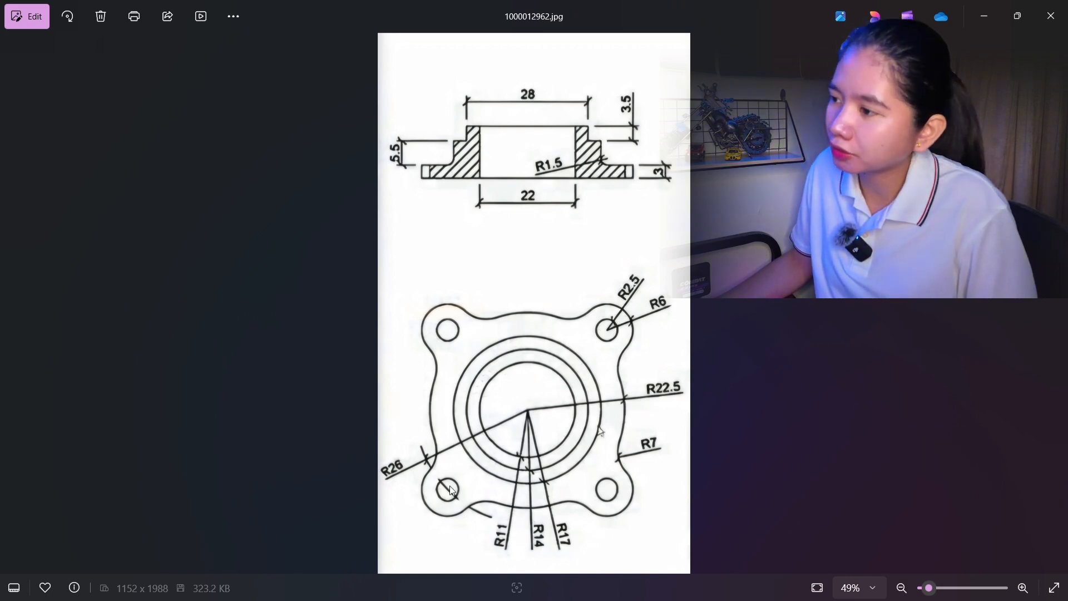
pyautogui.hotkey('alt', 'Tab')
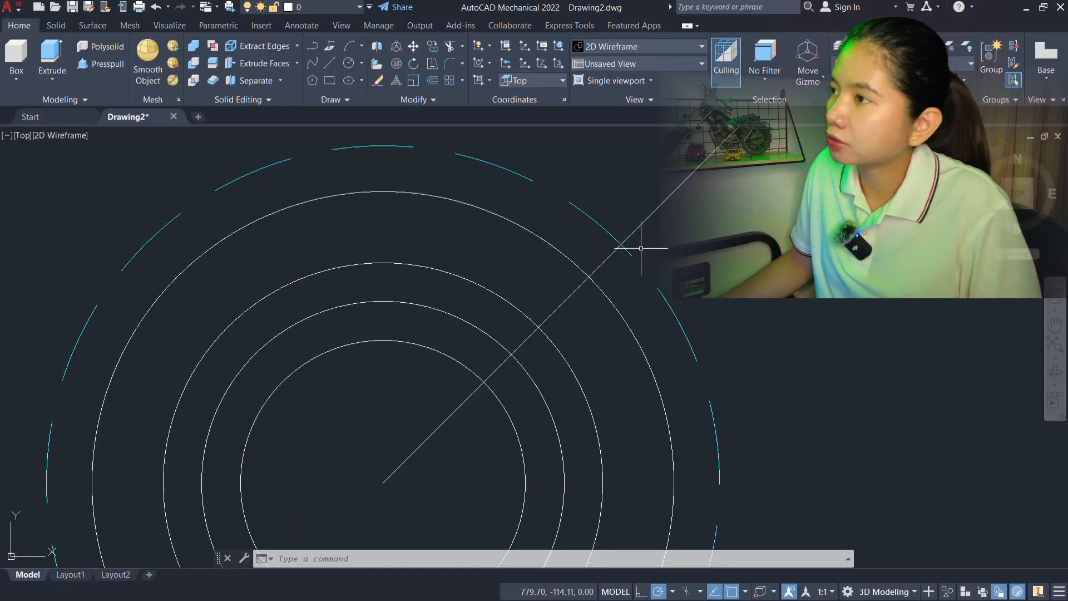
pyautogui.hotkey('alt', 'Tab')
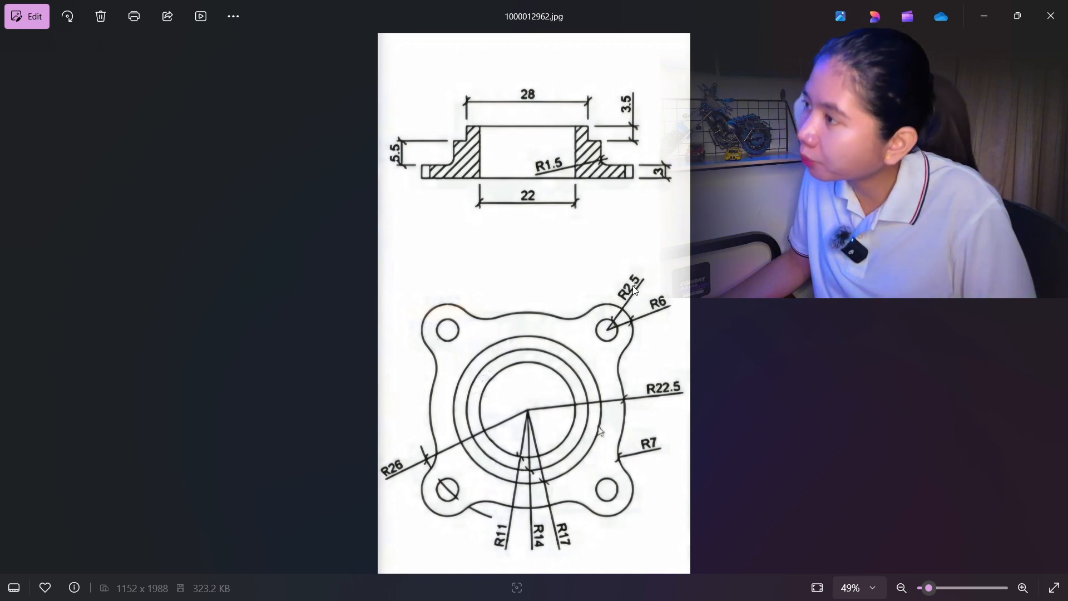
pyautogui.hotkey('alt', 'Tab')
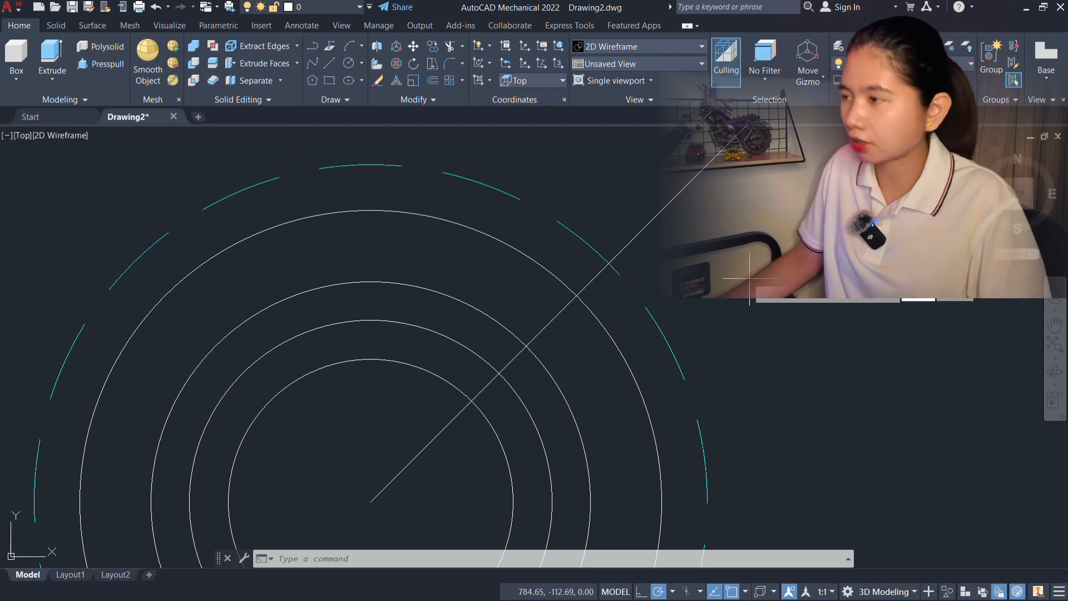
pyautogui.write('c')
pyautogui.press('Return')
pyautogui.click(609, 264)
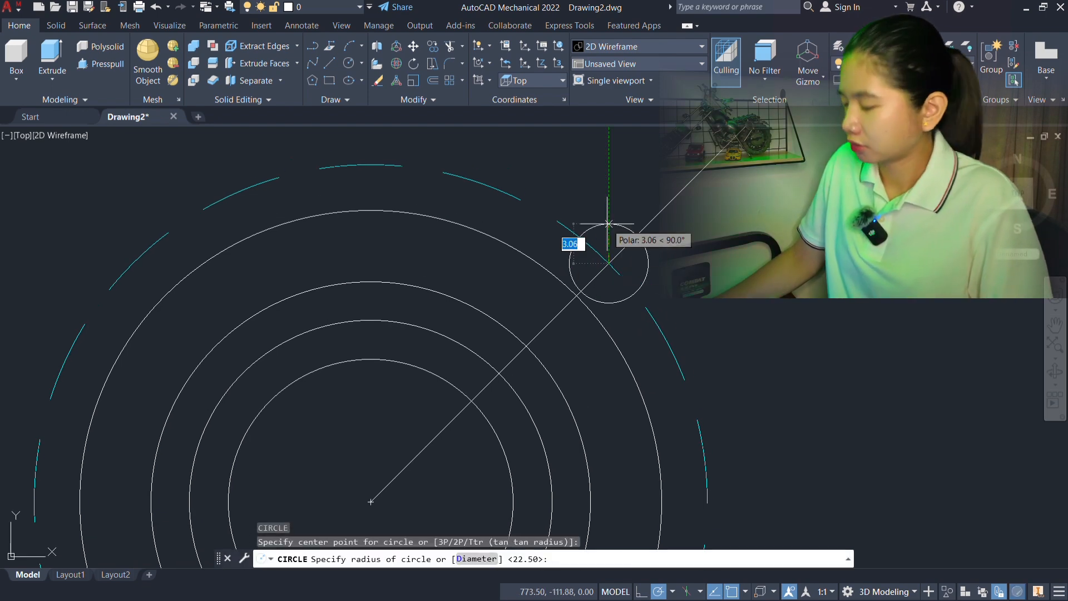
pyautogui.write('2.5')
pyautogui.press('Return')
# Step: Check the coupling drawing for the corner lobe and draw a radius 6 circle concentric with the radius 2.5 hole
pyautogui.hotkey('alt', 'Tab')
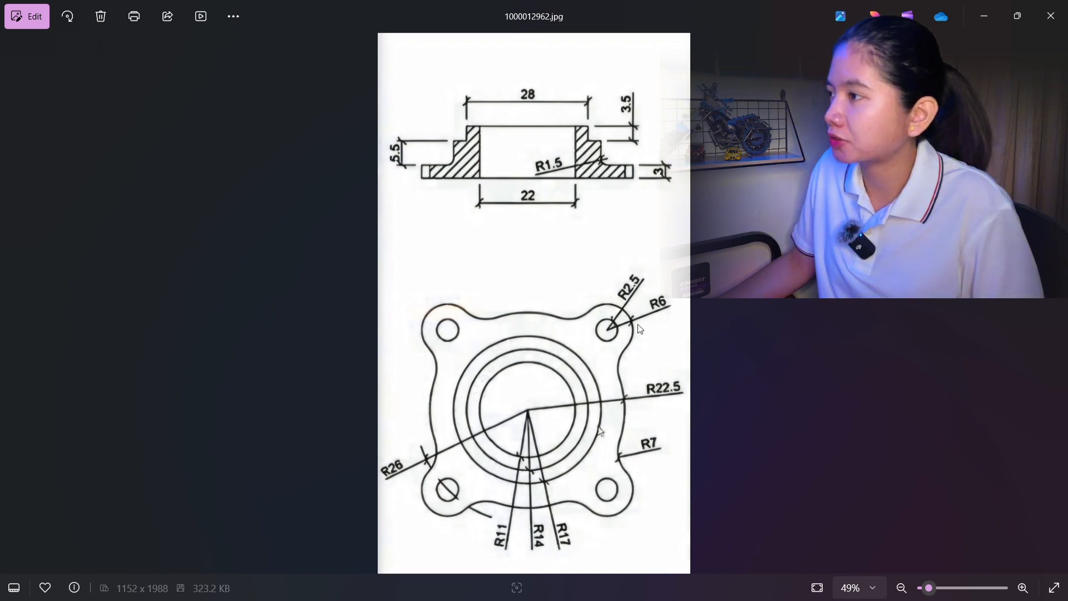
pyautogui.hotkey('alt', 'Tab')
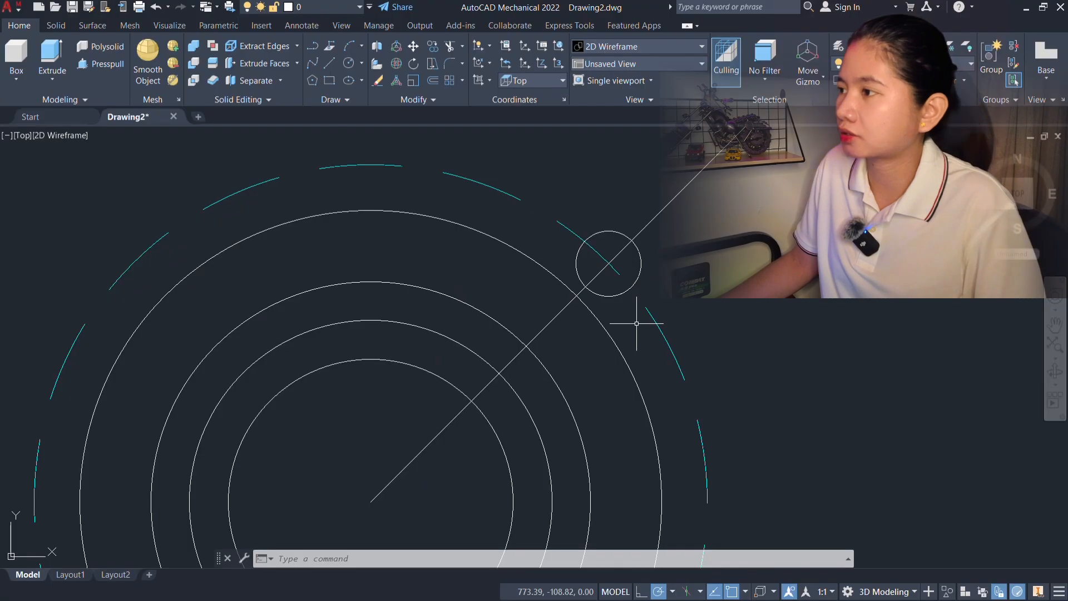
pyautogui.write('c')
pyautogui.press('Return')
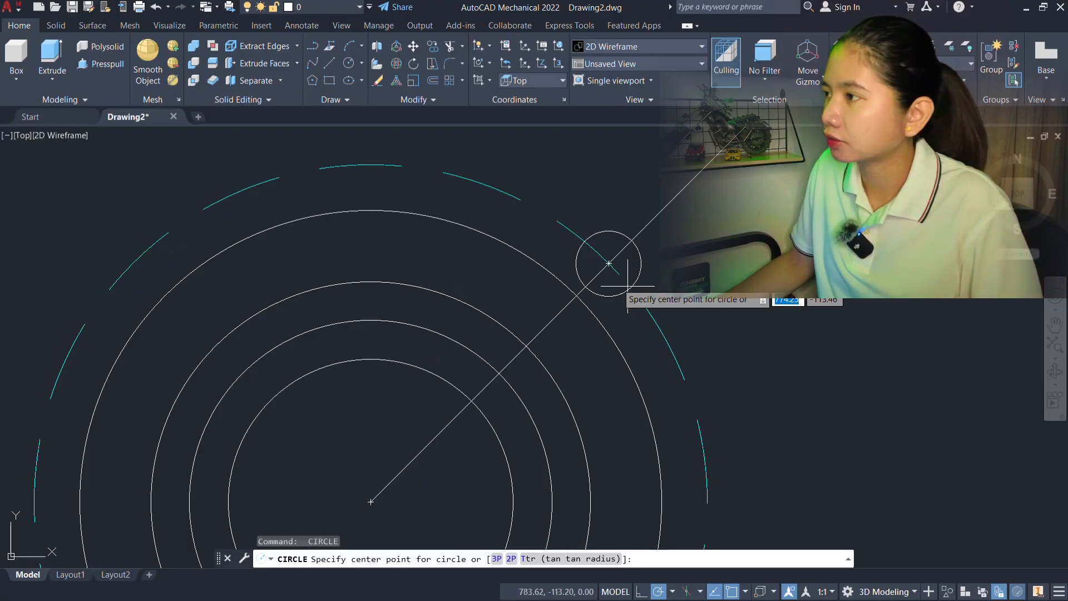
pyautogui.click(609, 262)
pyautogui.write('6')
pyautogui.press('Return')
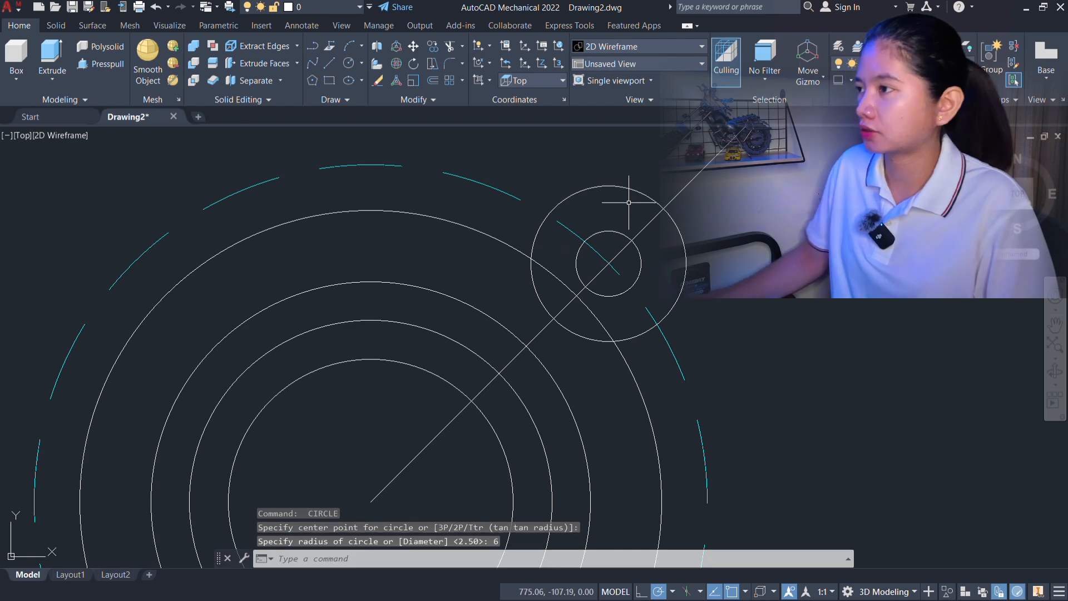
pyautogui.scroll(-6, 666, 298)
pyautogui.scroll(3, 687, 306)
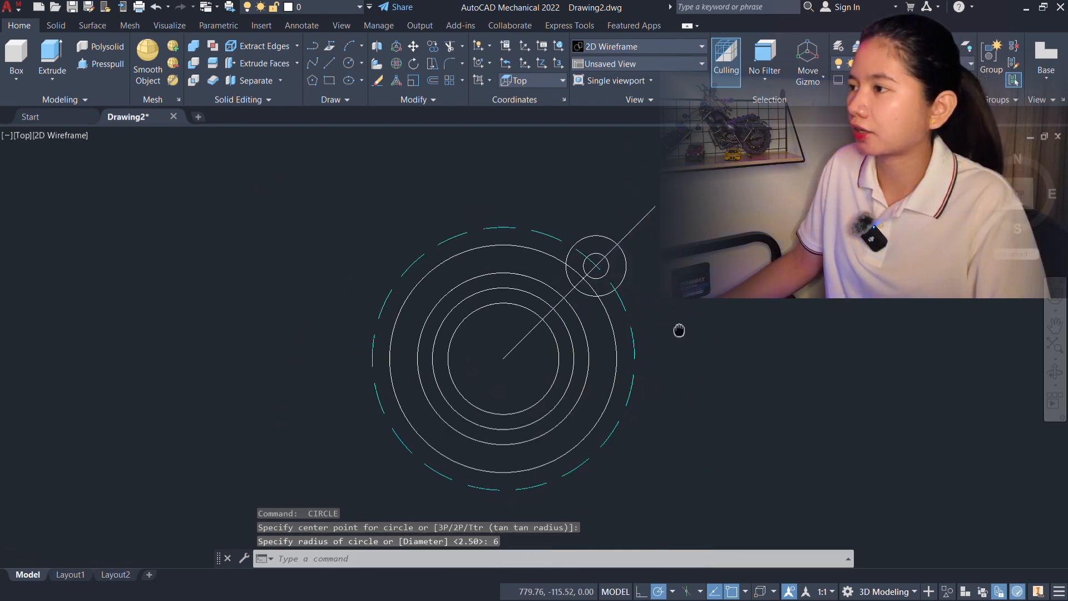
pyautogui.press('Escape')
# Step: Check the coupling drawing and create a polar array of the radius 2.5 and radius 6 circles about the common center
pyautogui.hotkey('alt', 'Tab')
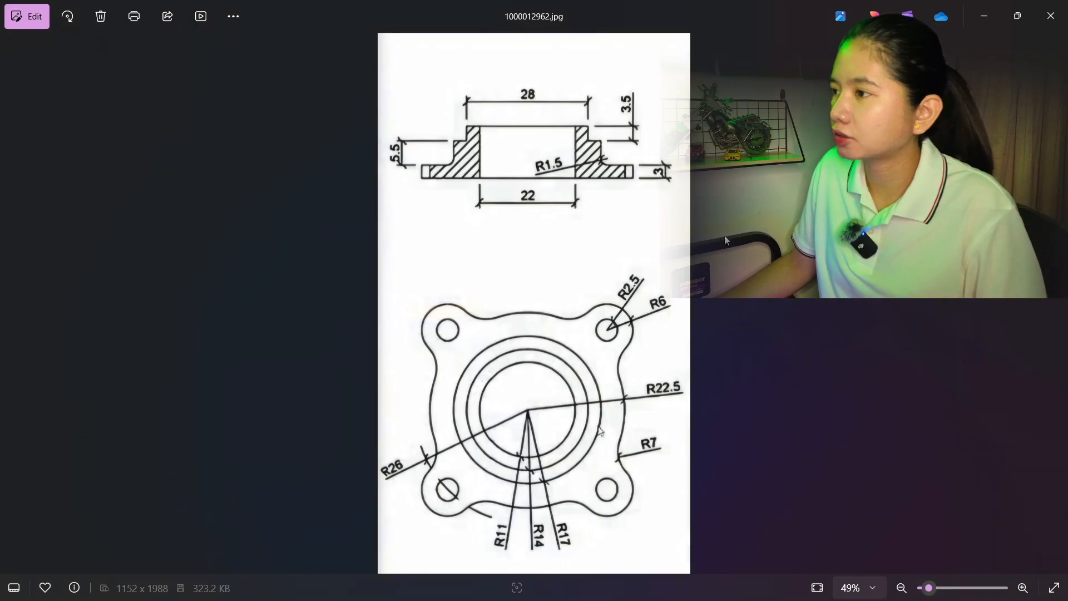
pyautogui.hotkey('alt', 'Tab')
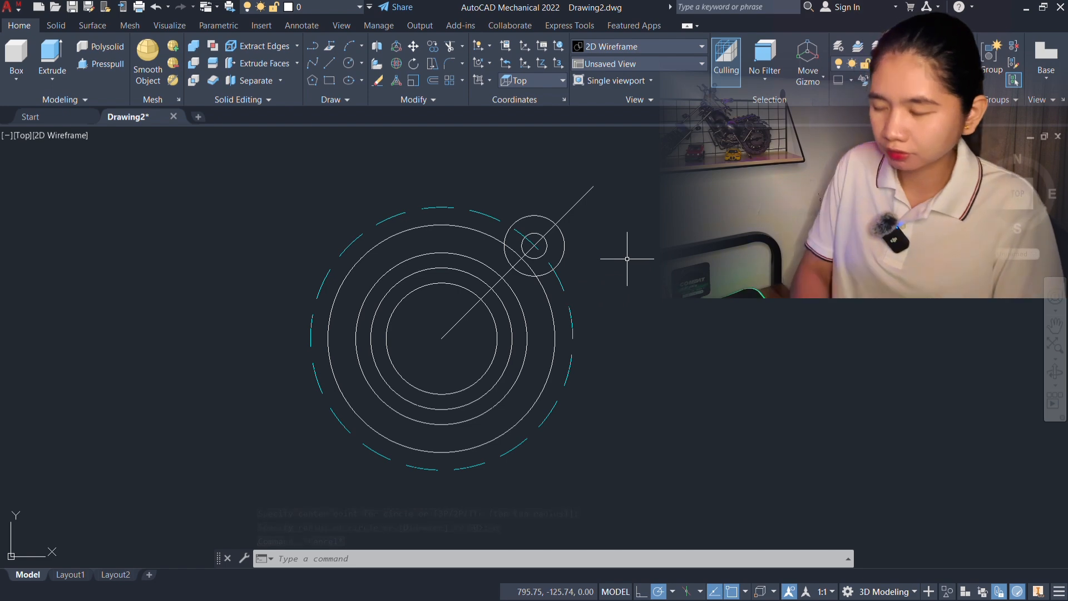
pyautogui.write('ARRAY')
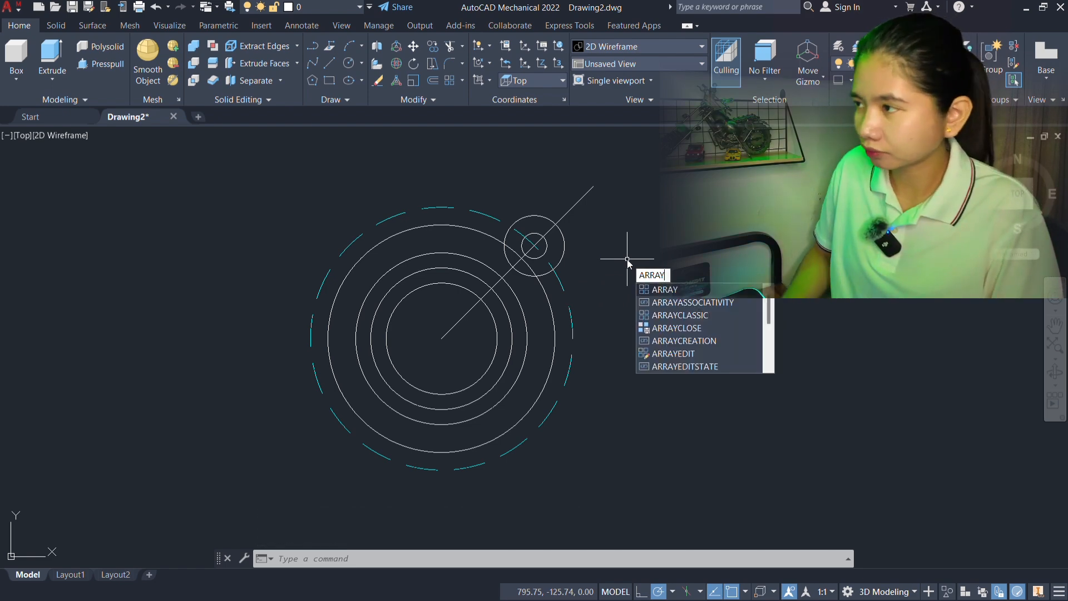
pyautogui.press('Return')
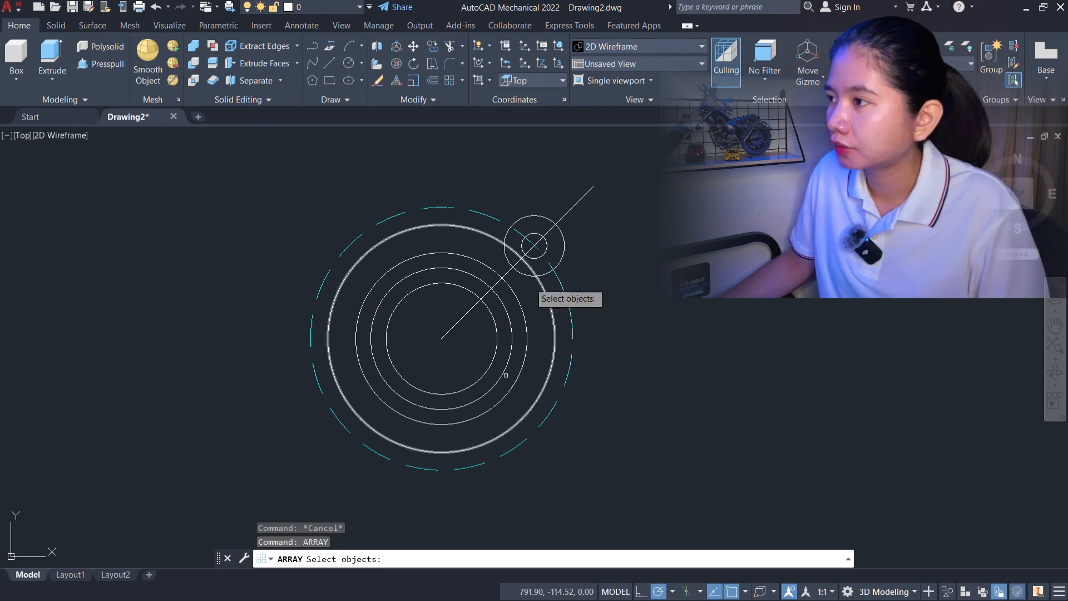
pyautogui.scroll(-2, 548, 239)
pyautogui.scroll(7, 556, 242)
pyautogui.click(667, 258)
pyautogui.click(560, 295)
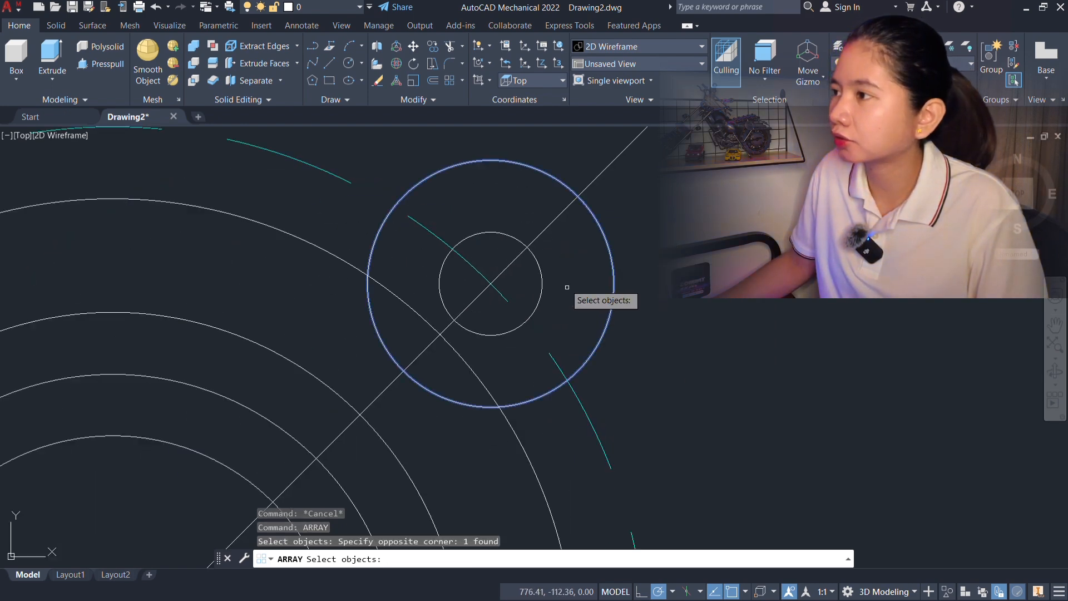
pyautogui.click(548, 278)
pyautogui.click(526, 291)
pyautogui.press('Return')
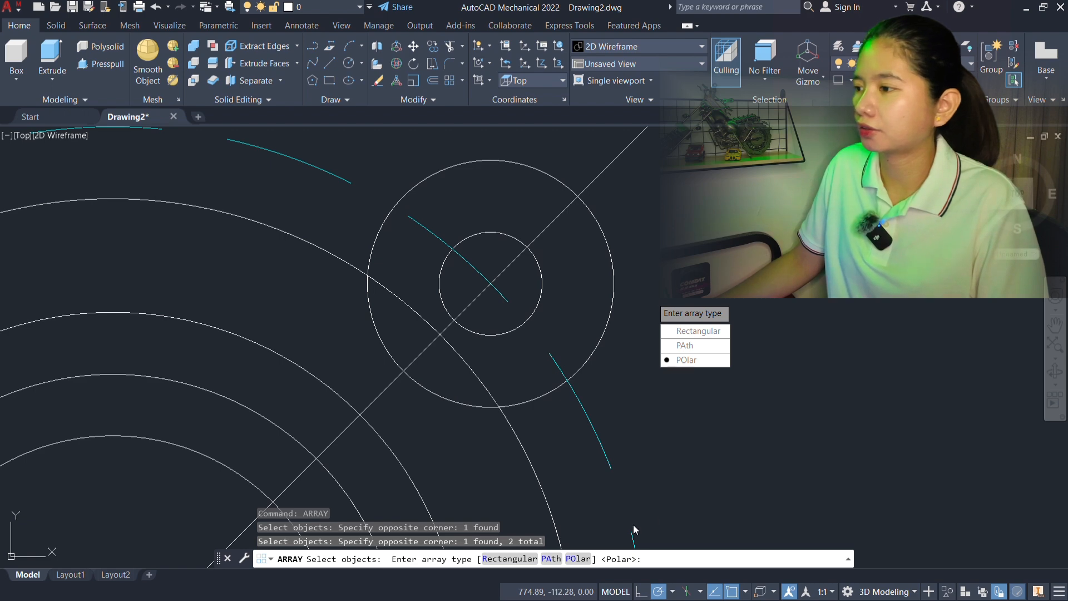
pyautogui.click(688, 360)
pyautogui.scroll(-5, 584, 369)
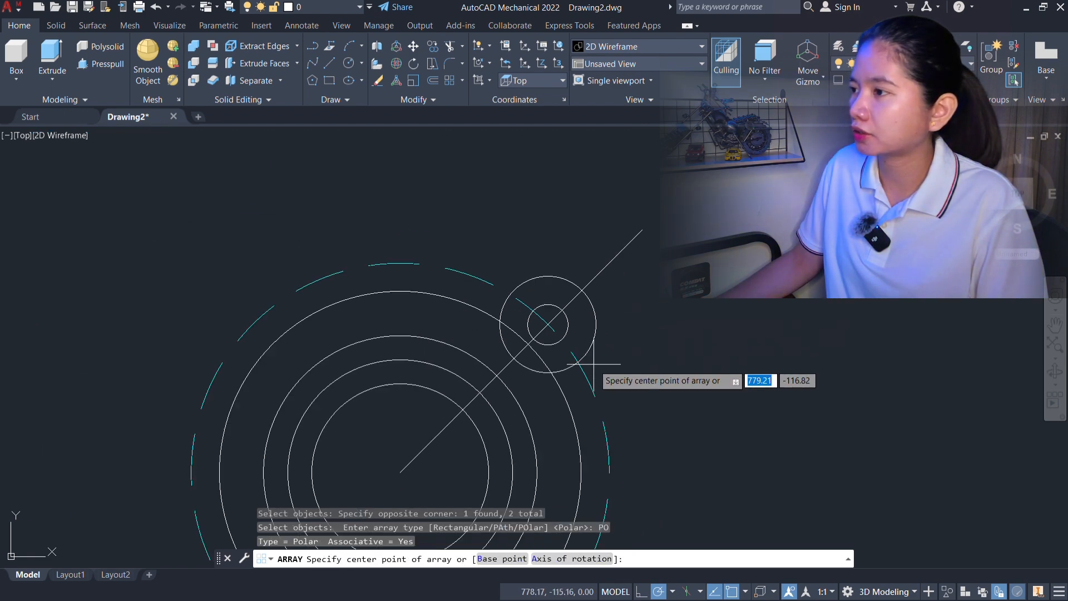
pyautogui.moveTo(425, 312); pyautogui.dragTo(433, 278, button='middle')
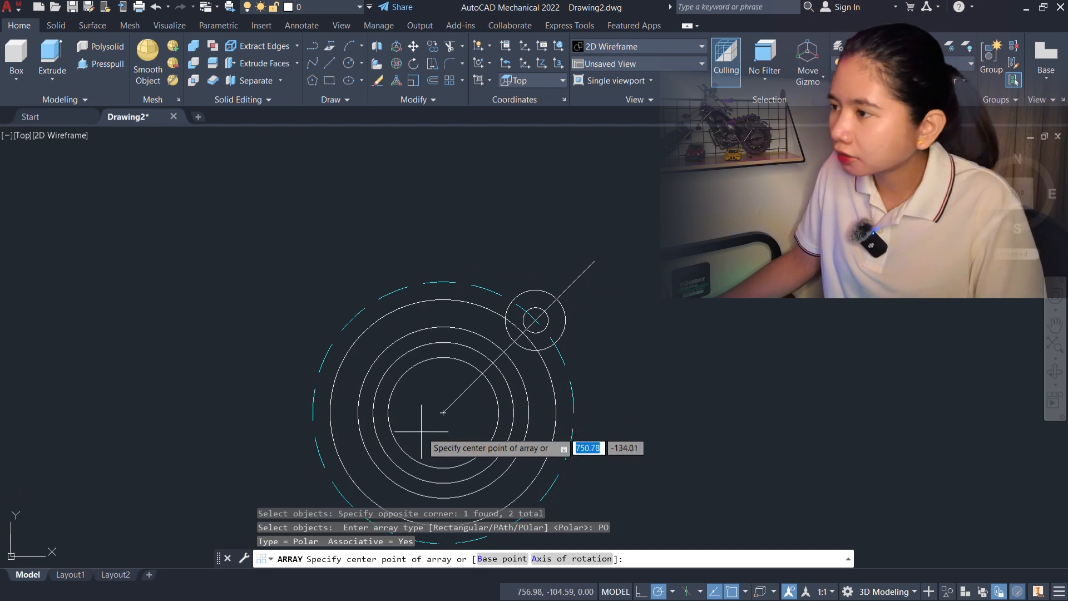
pyautogui.click(443, 412)
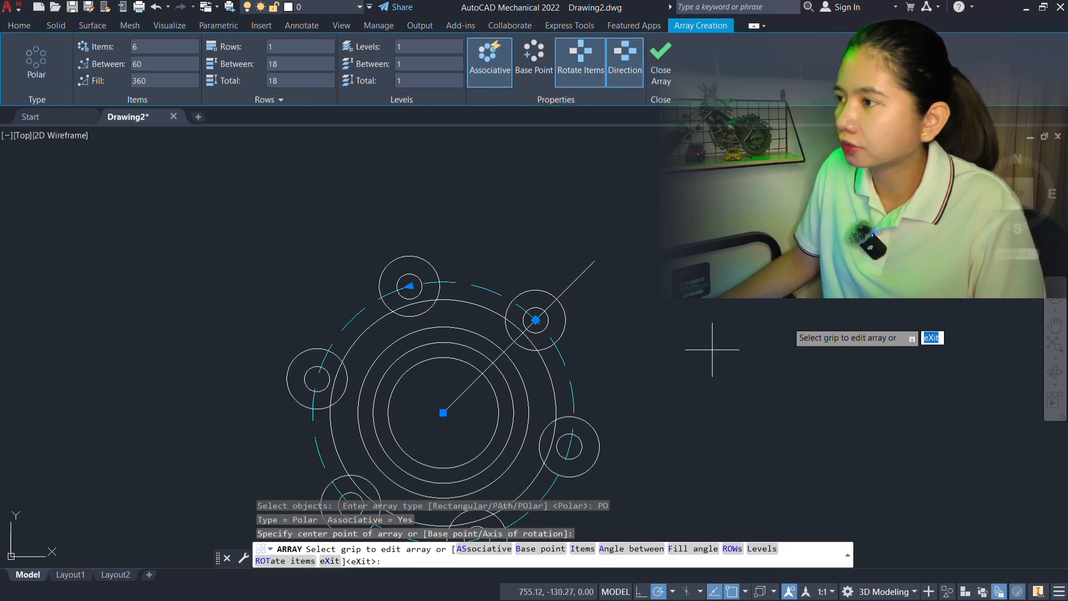
# Step: Set the polar array to 4 items and finish it
pyautogui.moveTo(632, 390); pyautogui.dragTo(639, 310, button='middle')
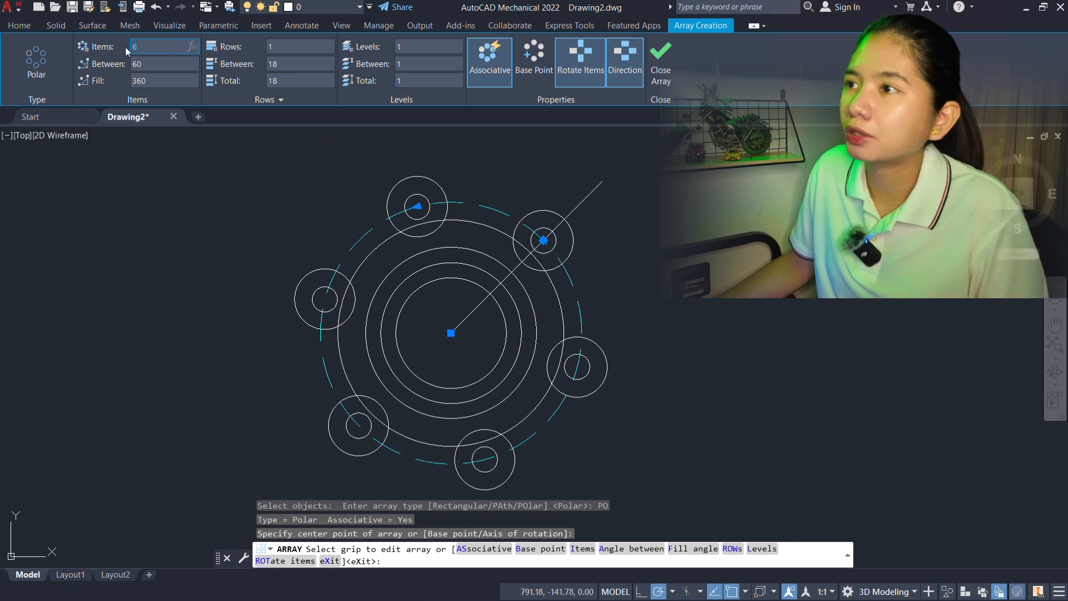
pyautogui.write('4')
pyautogui.press('Return')
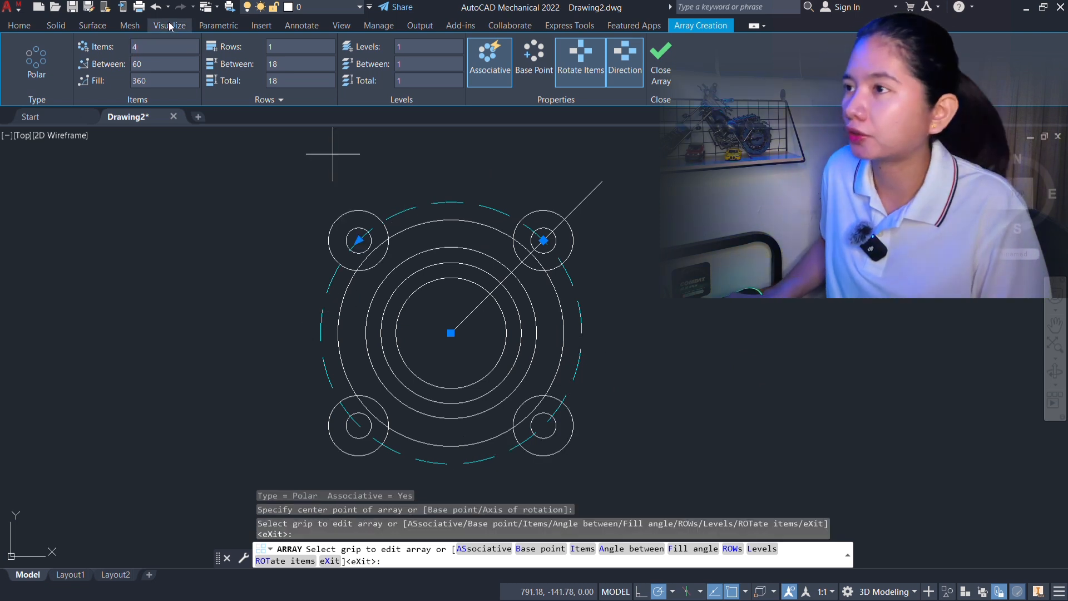
pyautogui.press('Return')
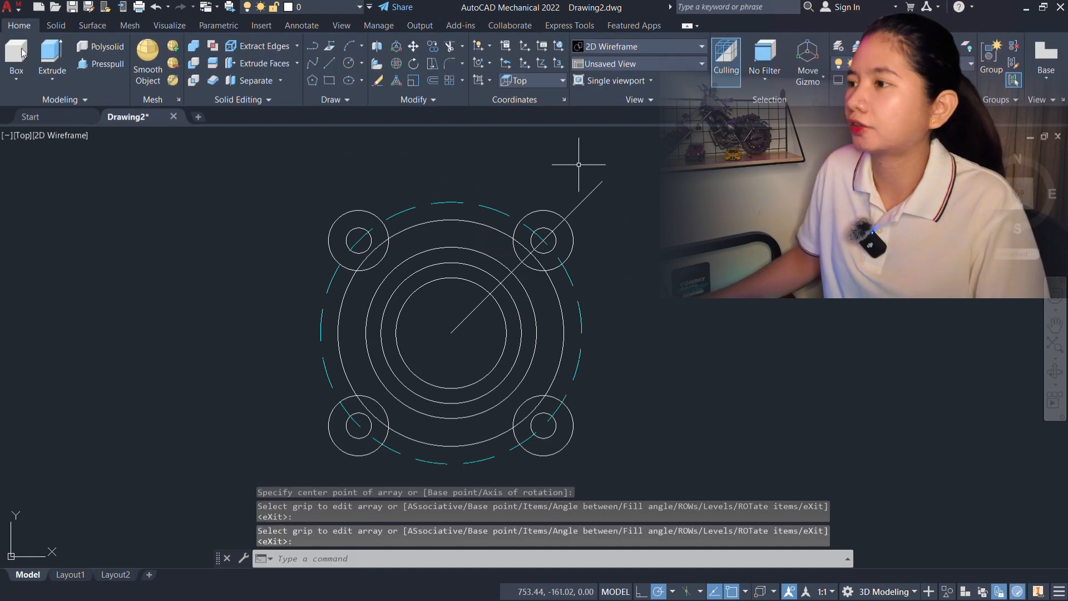
# Step: Explode the polar array of hole and lobe circles into separate objects
pyautogui.scroll(2, 523, 206)
pyautogui.moveTo(686, 354)
pyautogui.mouseDown(button='middle')
pyautogui.moveTo(715, 259)
pyautogui.moveTo(712, 290)
pyautogui.mouseUp(button='middle')
pyautogui.scroll(-4, 712, 290)
pyautogui.scroll(2, 649, 261)
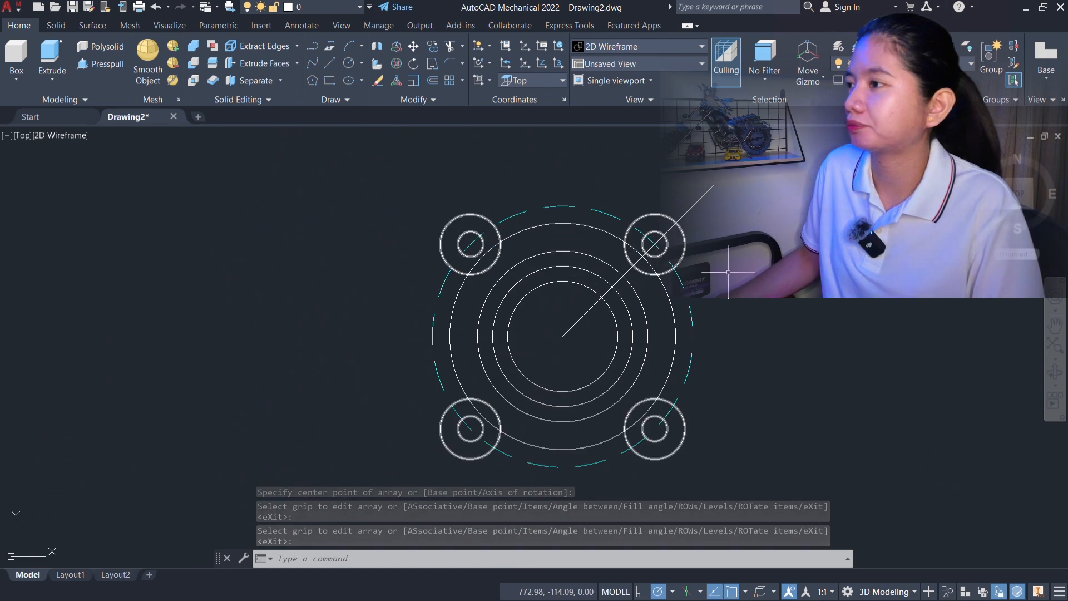
pyautogui.moveTo(765, 261); pyautogui.dragTo(710, 257, button='middle')
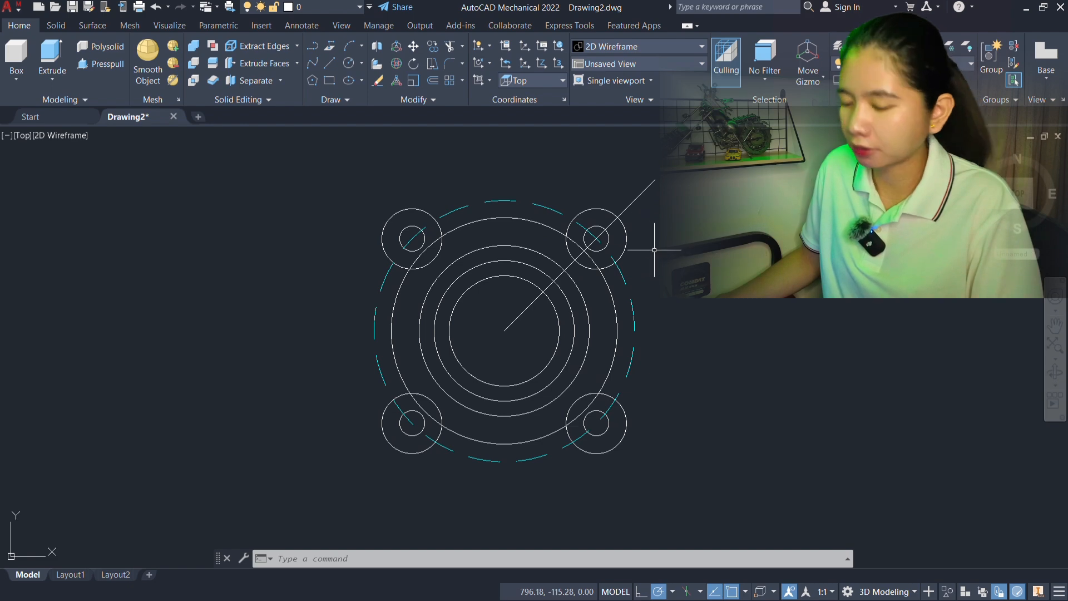
pyautogui.scroll(2, 640, 234)
pyautogui.scroll(-2, 679, 231)
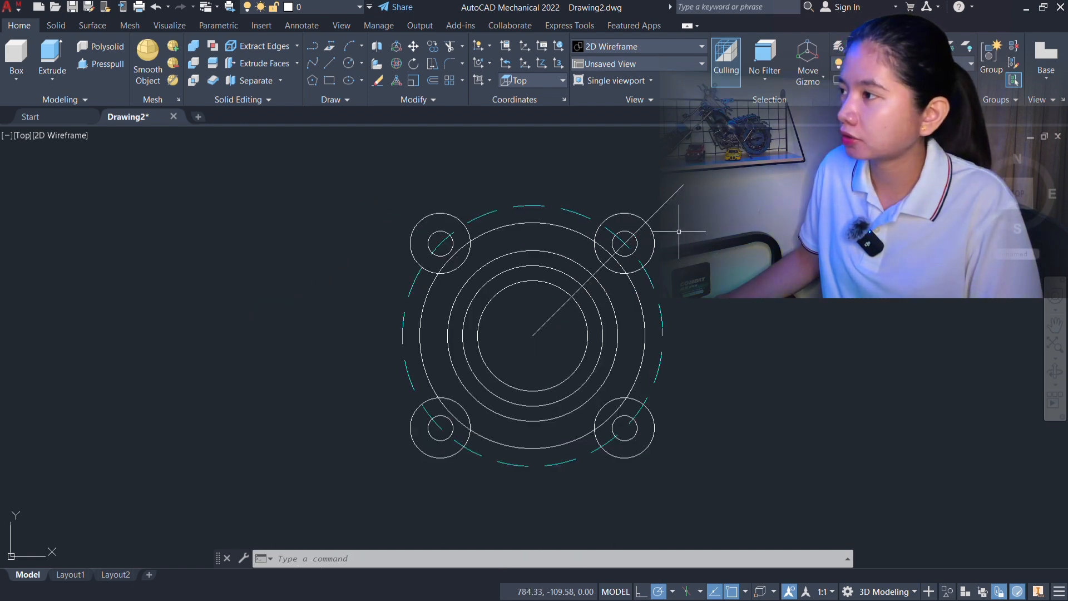
pyautogui.click(654, 247)
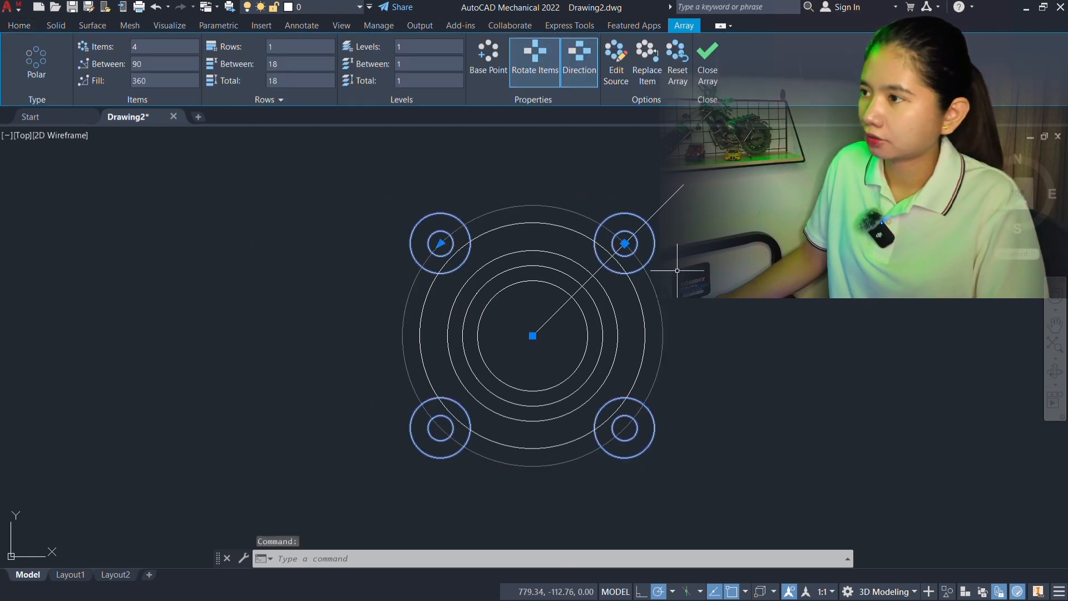
pyautogui.write('EXPLODE')
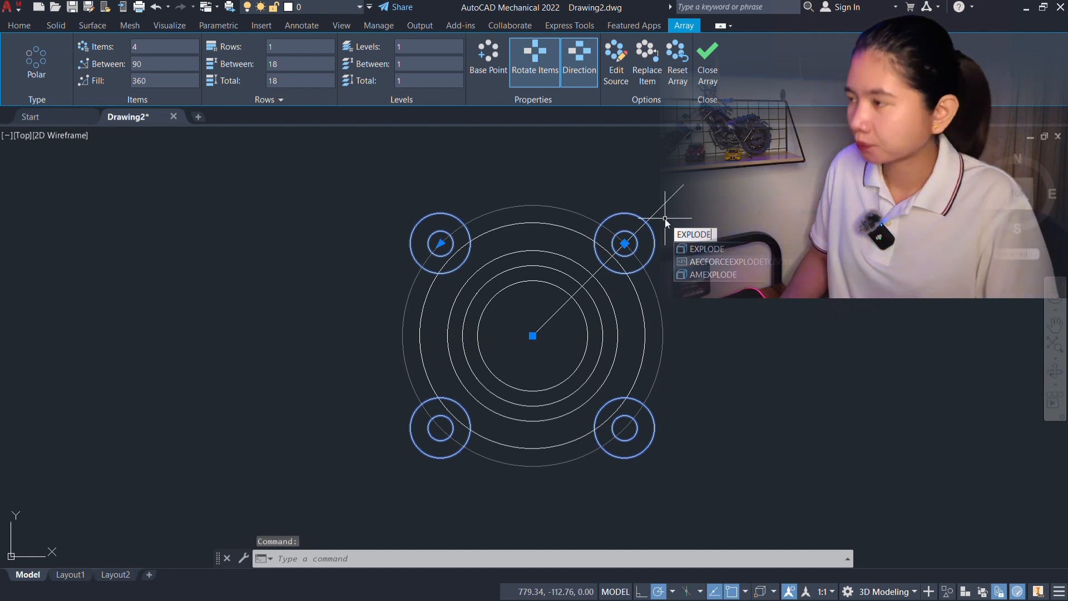
pyautogui.press('Return')
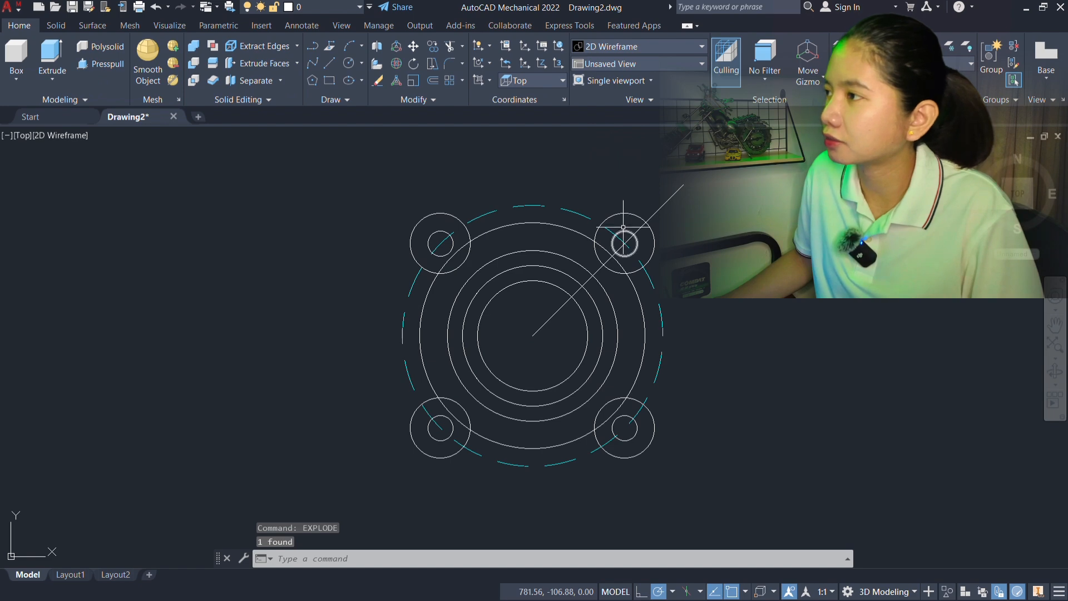
# Step: Erase the 45-degree construction line
pyautogui.scroll(2, 504, 187)
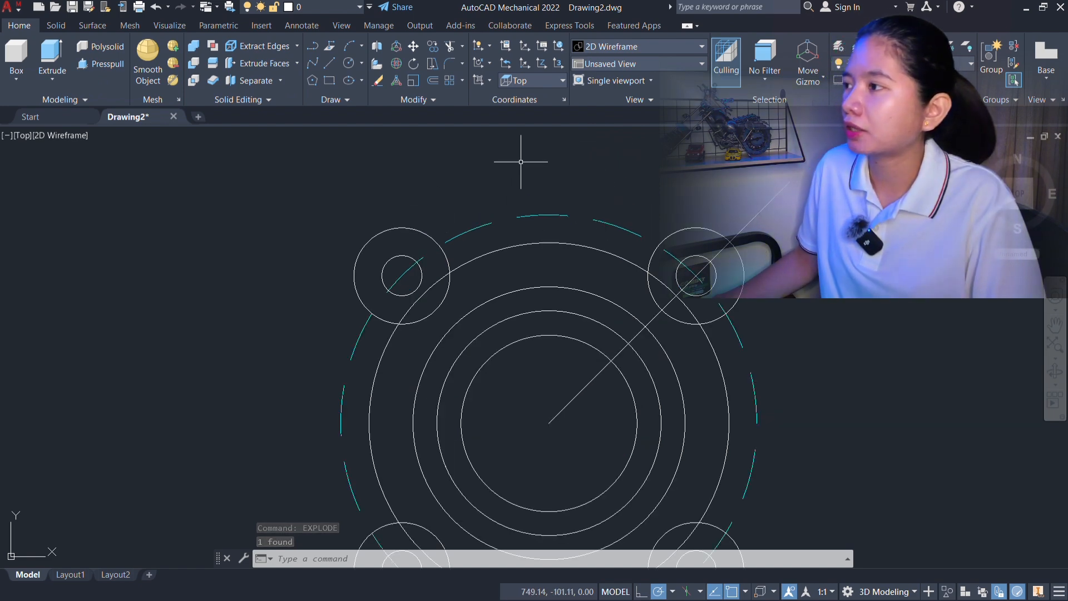
pyautogui.moveTo(846, 219); pyautogui.dragTo(770, 246, button='middle')
pyautogui.click(756, 235)
pyautogui.click(711, 205)
pyautogui.write('e')
pyautogui.press('Return')
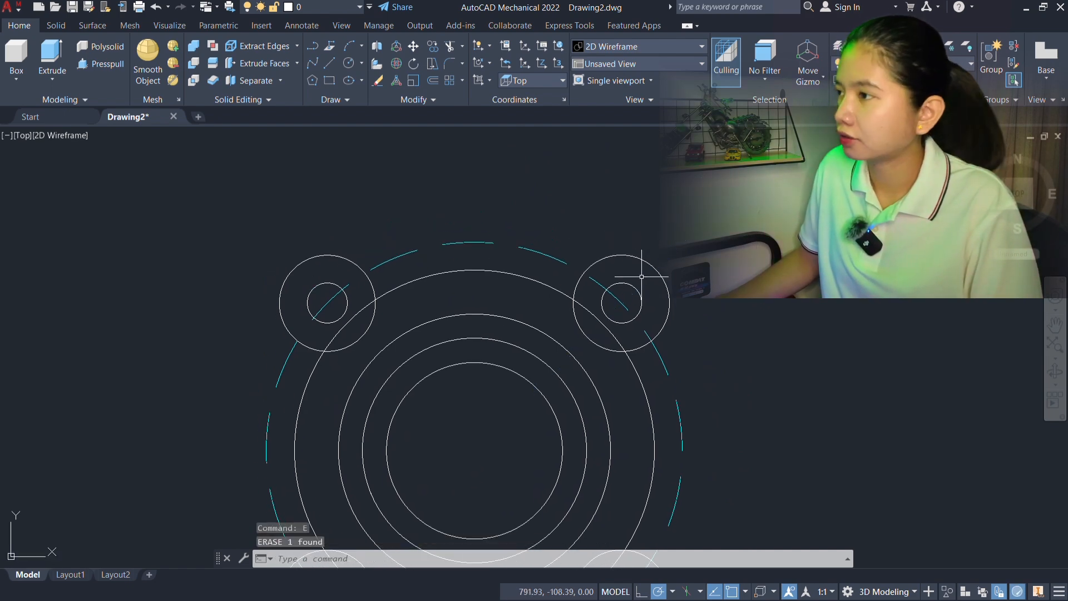
# Step: Erase the dashed construction circle that passes through the four hole centers
pyautogui.moveTo(423, 214); pyautogui.dragTo(493, 189, button='middle')
pyautogui.scroll(2, 521, 228)
pyautogui.click(519, 225)
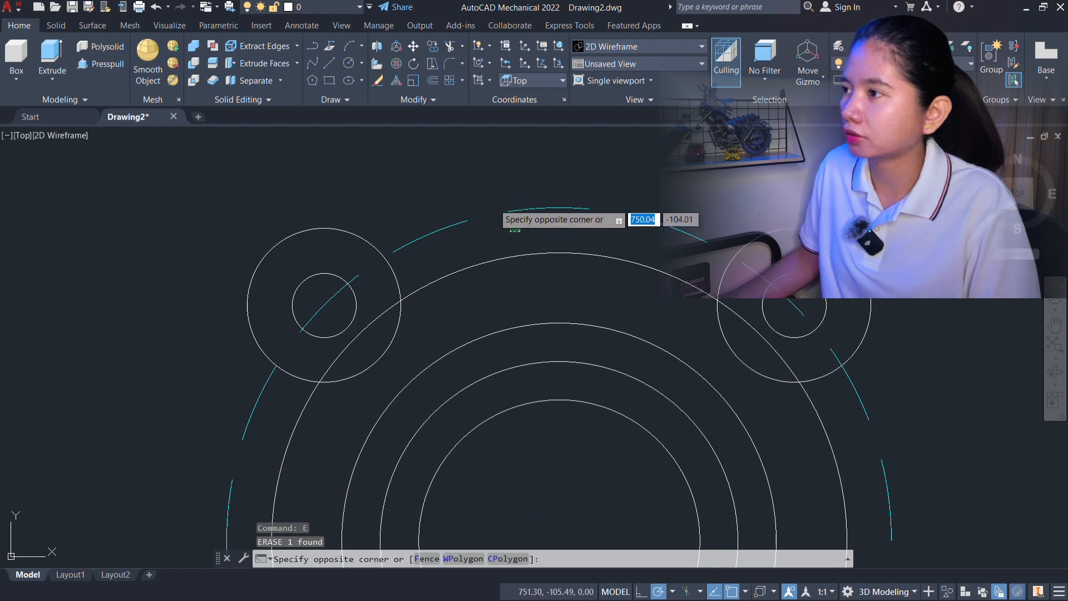
pyautogui.click(486, 211)
pyautogui.press('Delete')
pyautogui.scroll(-3, 657, 220)
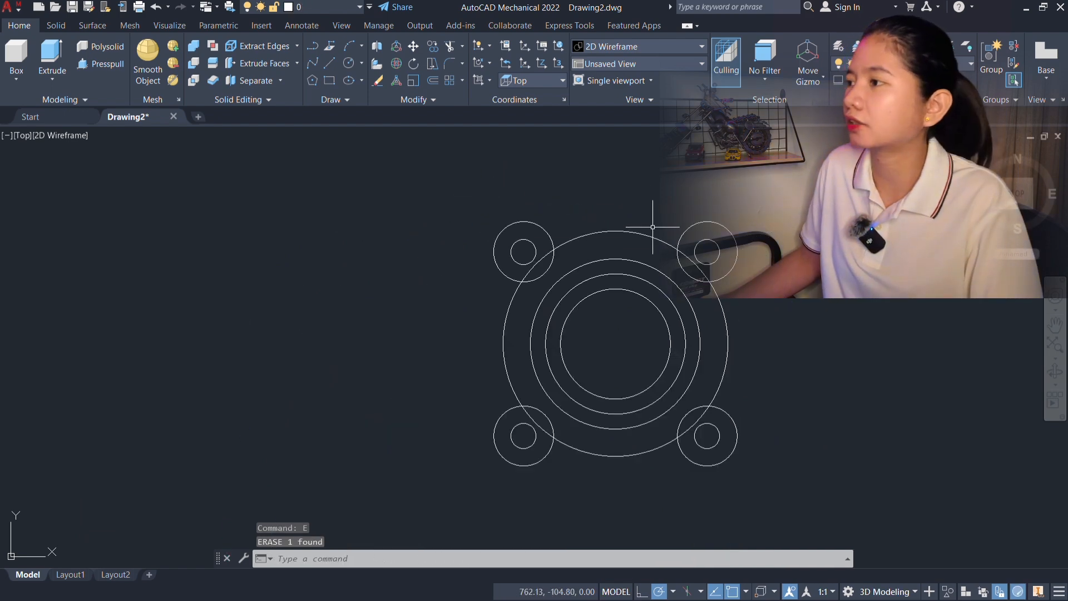
pyautogui.press('Escape')
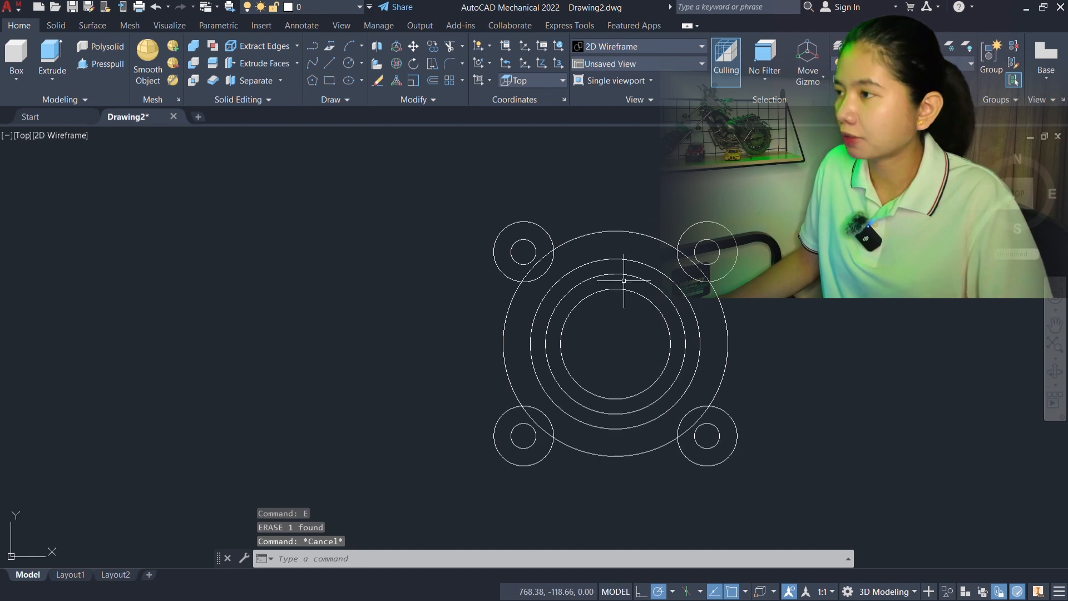
# Step: Trim the overlapping arcs where the upper-left lobe circle crosses the outer flange circle
pyautogui.write('tr')
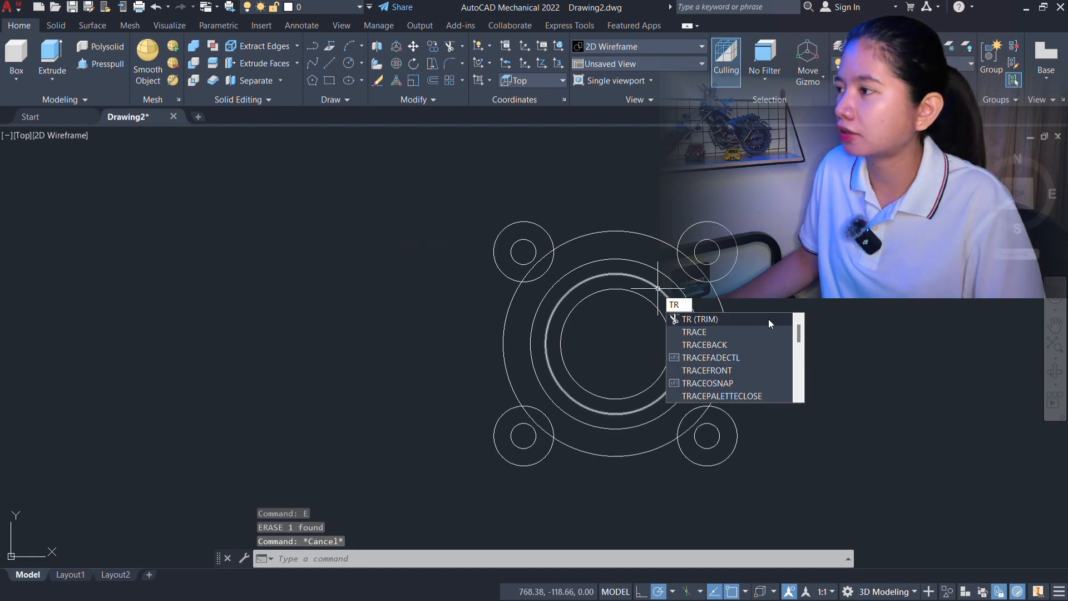
pyautogui.press('Return')
pyautogui.scroll(6, 553, 264)
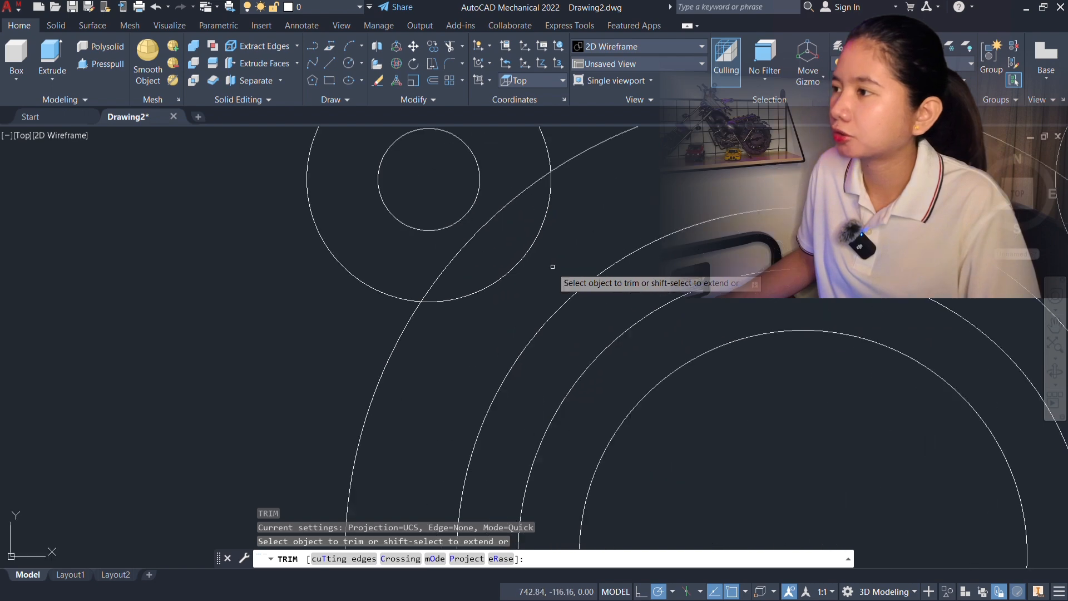
pyautogui.moveTo(552, 264)
pyautogui.mouseDown()
pyautogui.moveTo(494, 213)
pyautogui.moveTo(511, 233)
pyautogui.mouseUp()
pyautogui.scroll(-6, 524, 227)
pyautogui.press('Escape')
# Step: Trim the overlapping arcs where the upper-right lobe circle crosses the outer flange circle
pyautogui.scroll(4, 682, 211)
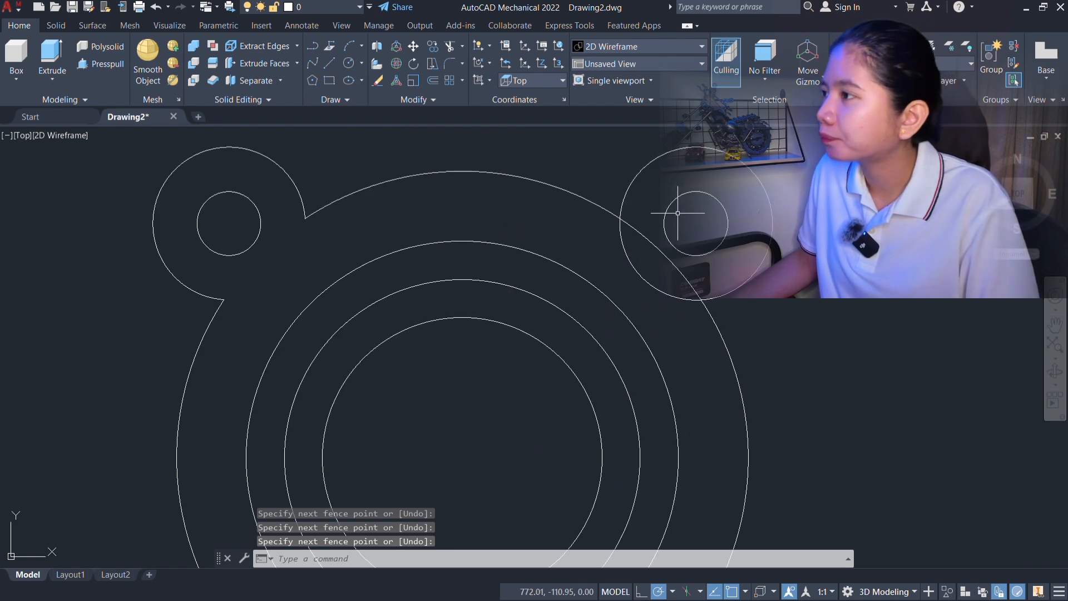
pyautogui.scroll(2, 682, 255)
pyautogui.press('Return')
pyautogui.moveTo(671, 315); pyautogui.dragTo(634, 249)
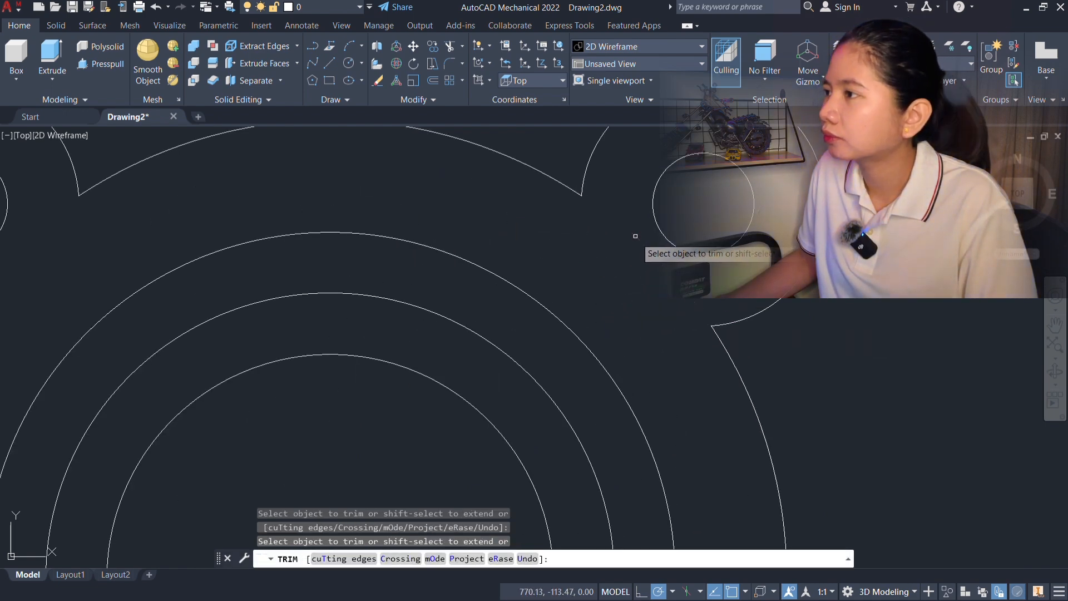
# Step: Trim the overlapping arcs at the two lower lobes so the lobes and outer circle form one open outline
pyautogui.scroll(-5, 711, 359)
pyautogui.moveTo(711, 359); pyautogui.dragTo(708, 179, button='middle')
pyautogui.scroll(6, 688, 276)
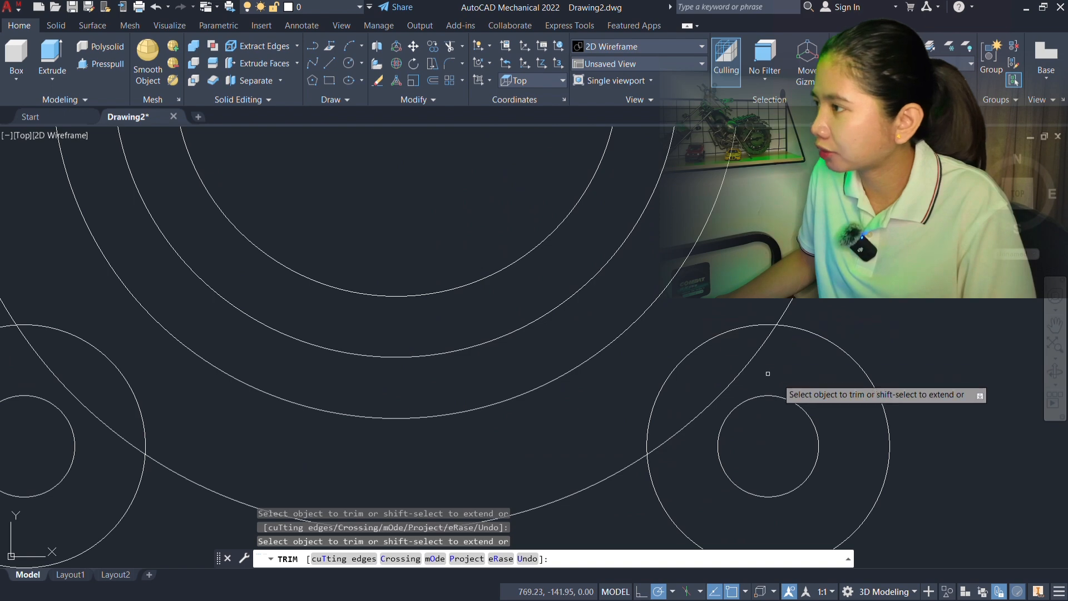
pyautogui.moveTo(356, 390); pyautogui.dragTo(722, 380, button='middle')
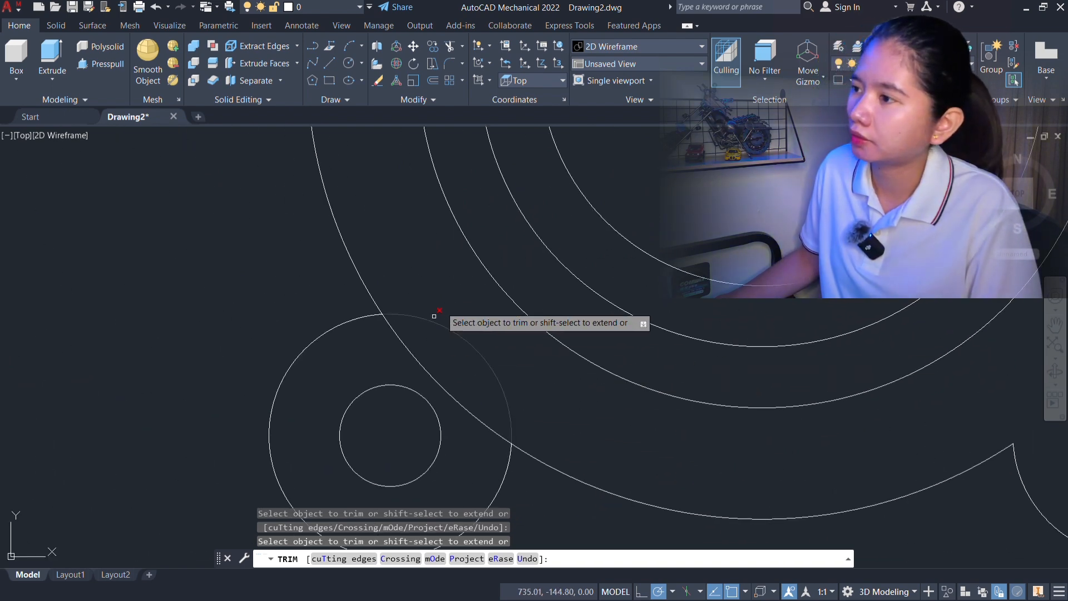
pyautogui.moveTo(435, 315); pyautogui.dragTo(361, 353)
pyautogui.click(361, 353)
pyautogui.press('Escape')
pyautogui.scroll(-5, 503, 315)
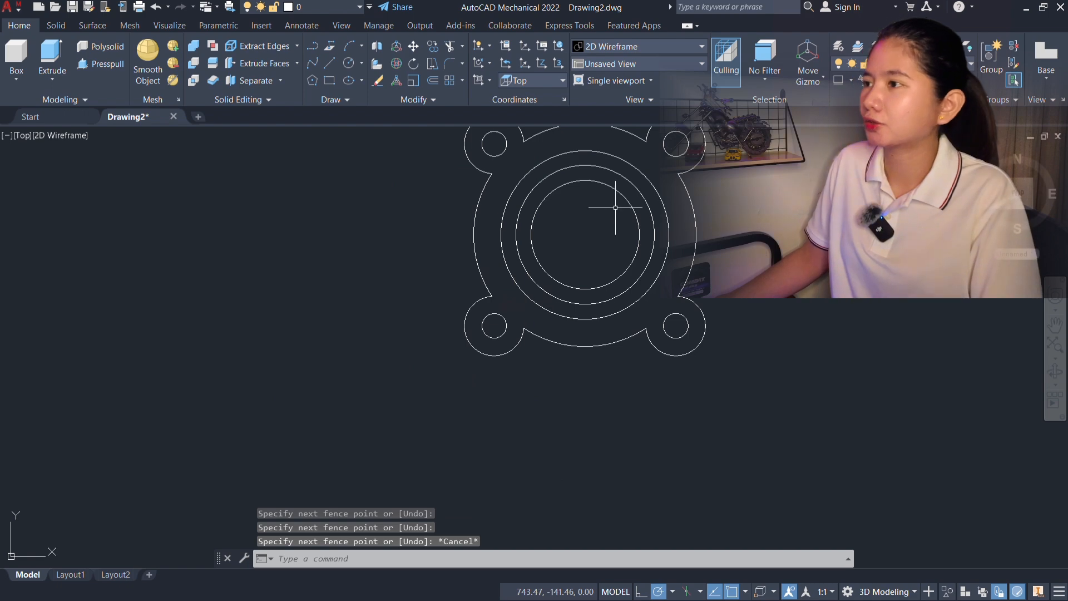
# Step: Examine the coupling drawing for the fillet radius between the corner lobes and the outer flange edge
pyautogui.scroll(4, 453, 283)
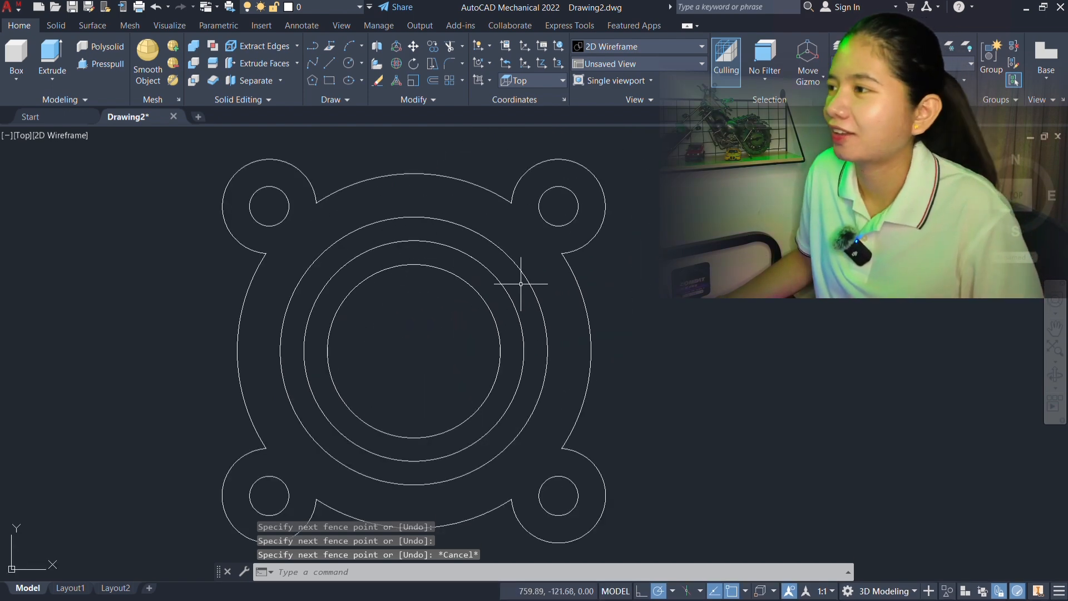
pyautogui.hotkey('alt', 'Tab')
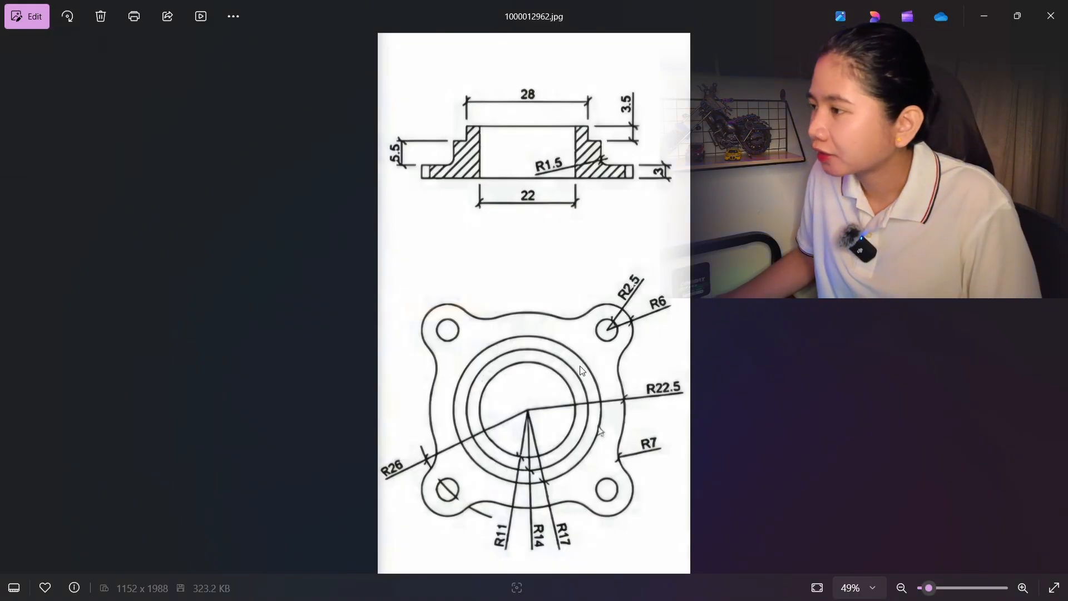
pyautogui.hotkey('alt', 'Tab')
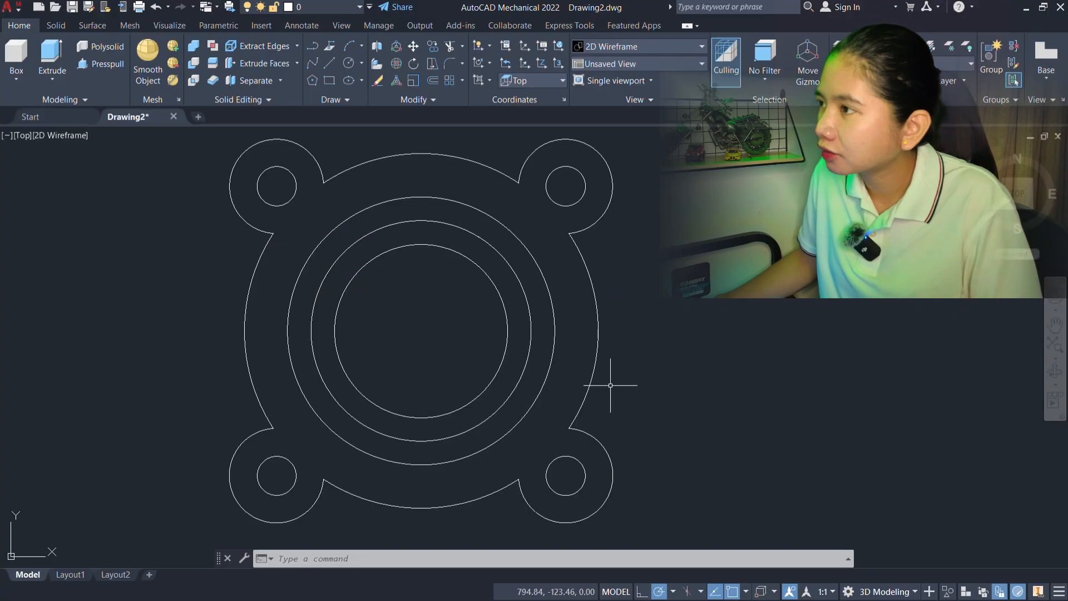
pyautogui.scroll(6, 603, 292)
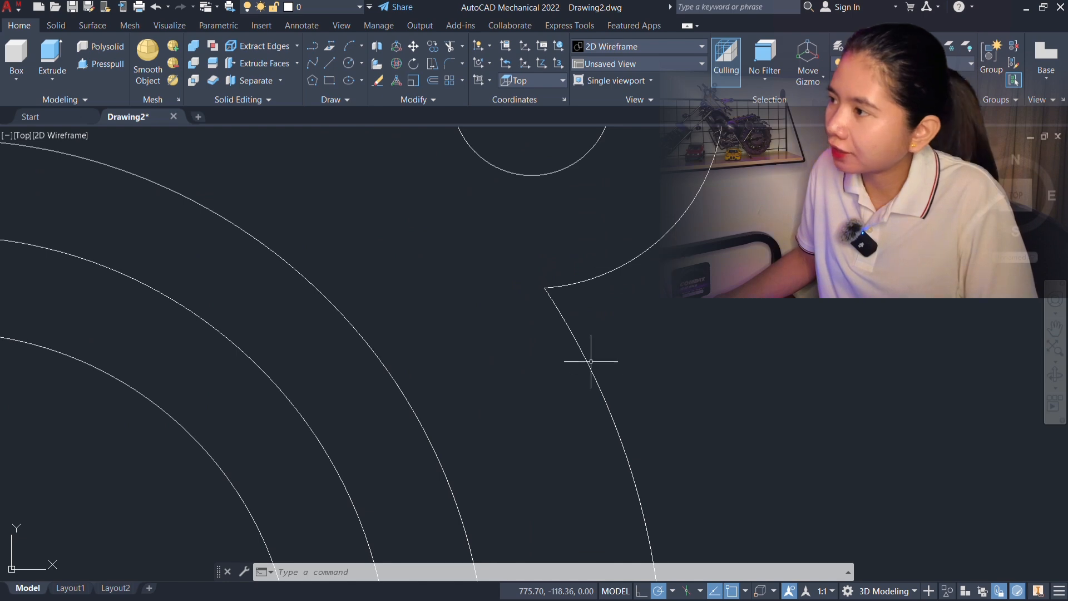
pyautogui.scroll(-6, 619, 277)
pyautogui.hotkey('alt', 'Tab')
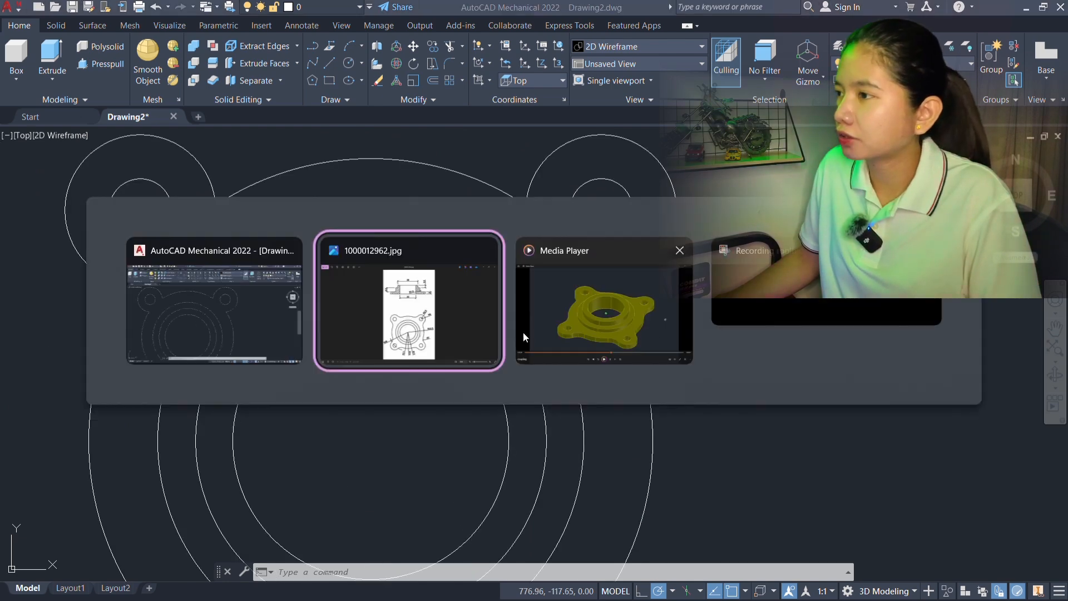
pyautogui.scroll(5, 616, 472)
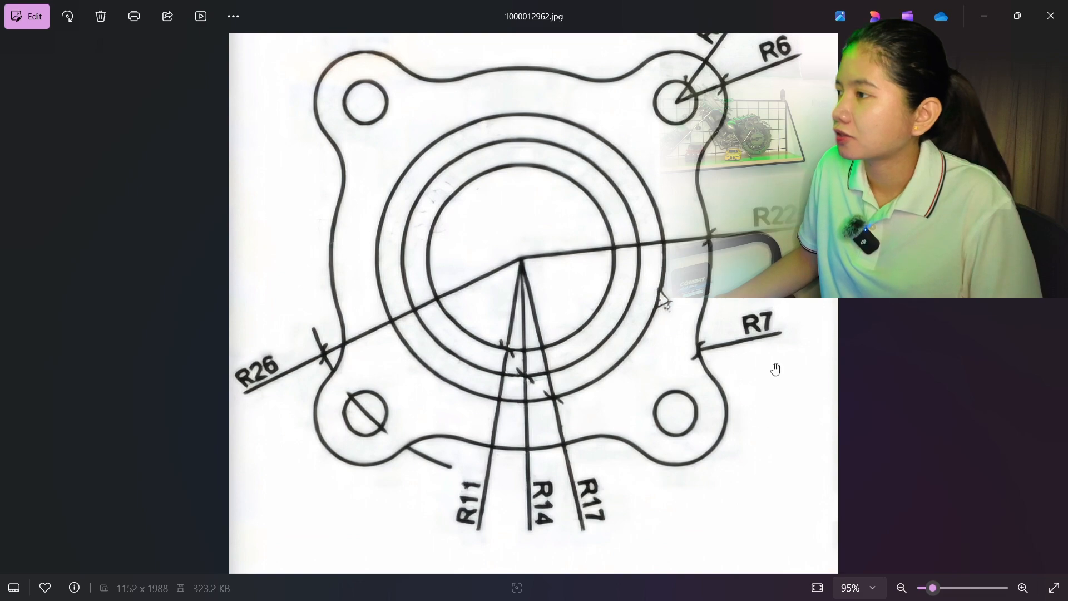
pyautogui.hotkey('alt', 'Tab')
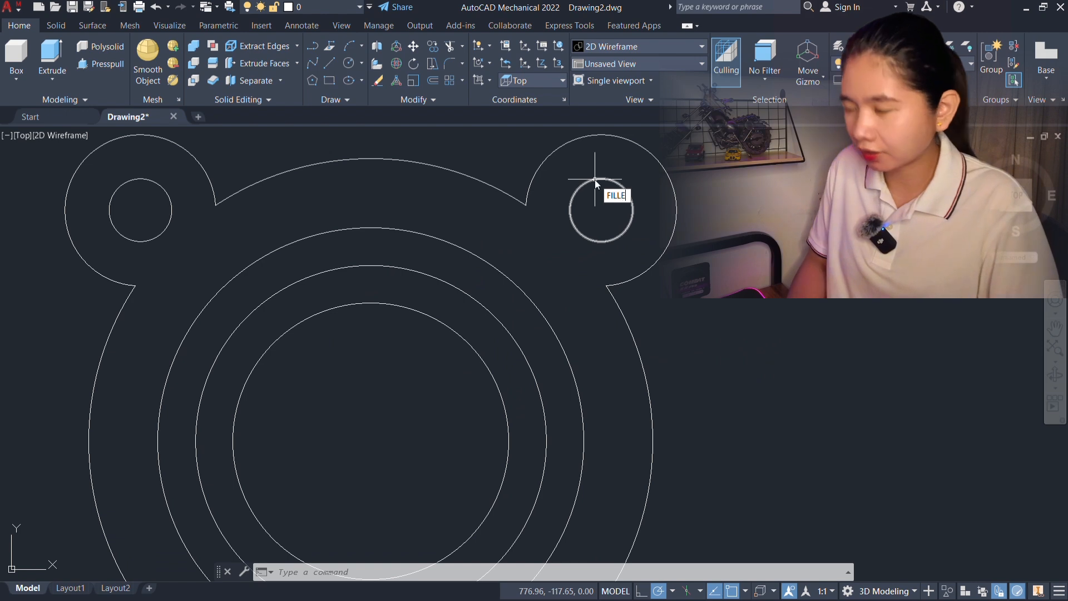
# Step: Fillet the upper-right lobe's lower junction with the outer flange arc at radius 7
pyautogui.press('Return')
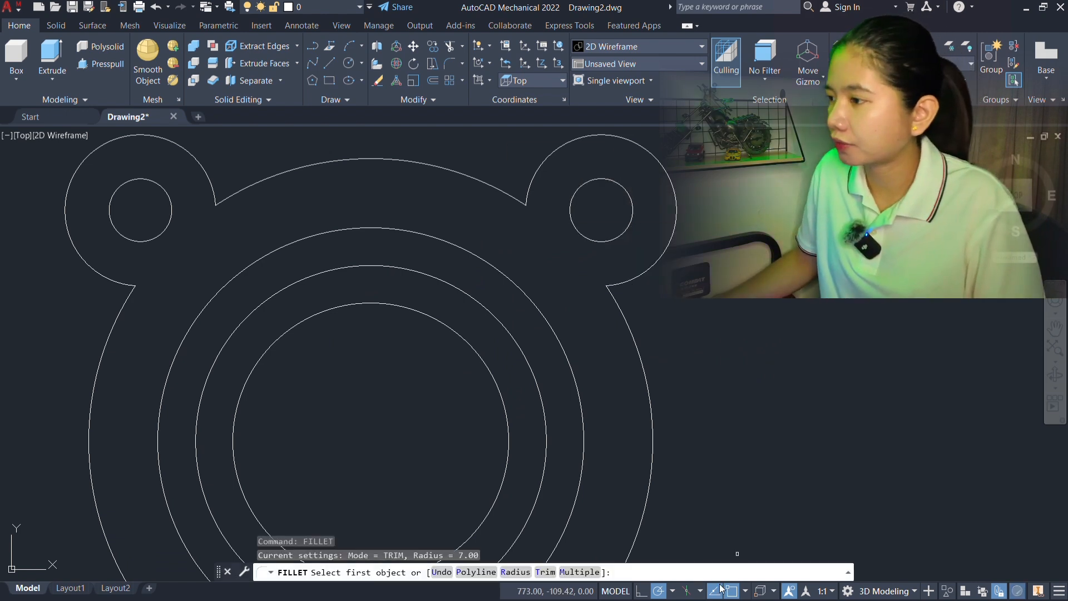
pyautogui.click(517, 569)
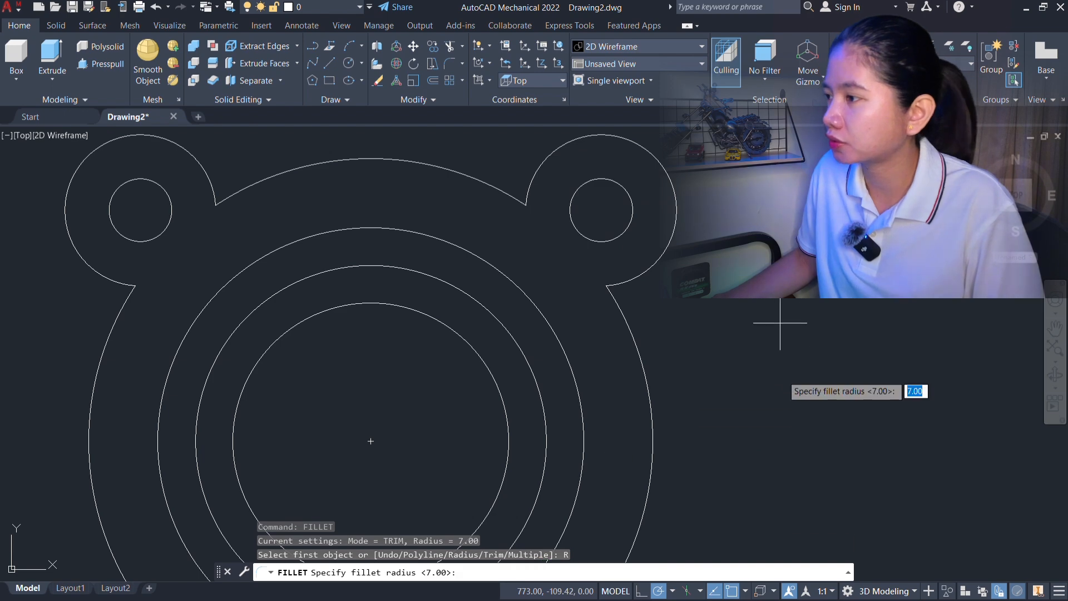
pyautogui.write('7')
pyautogui.press('Return')
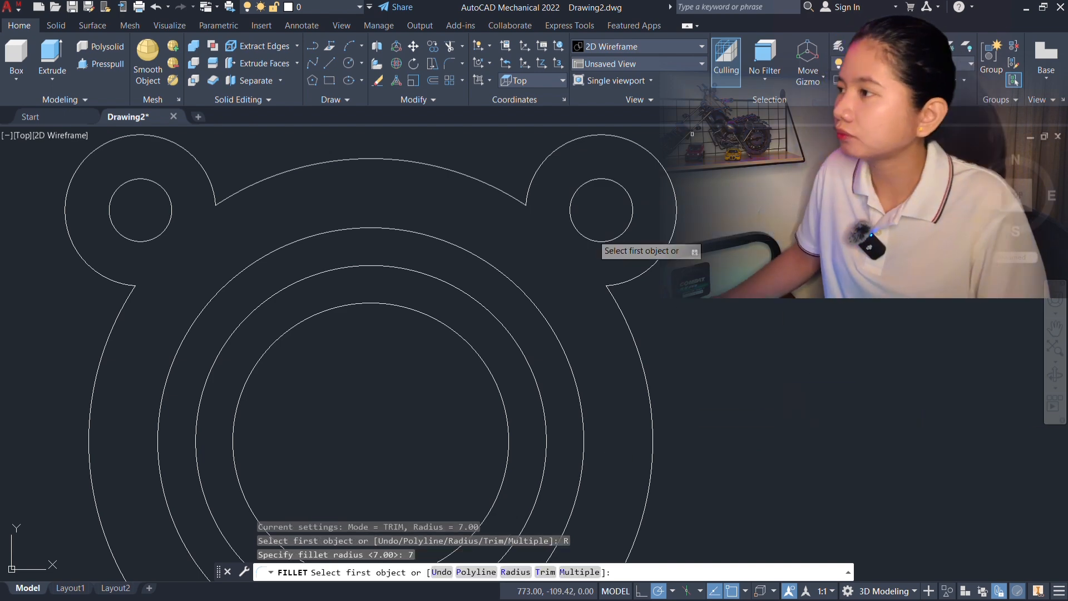
pyautogui.click(619, 305)
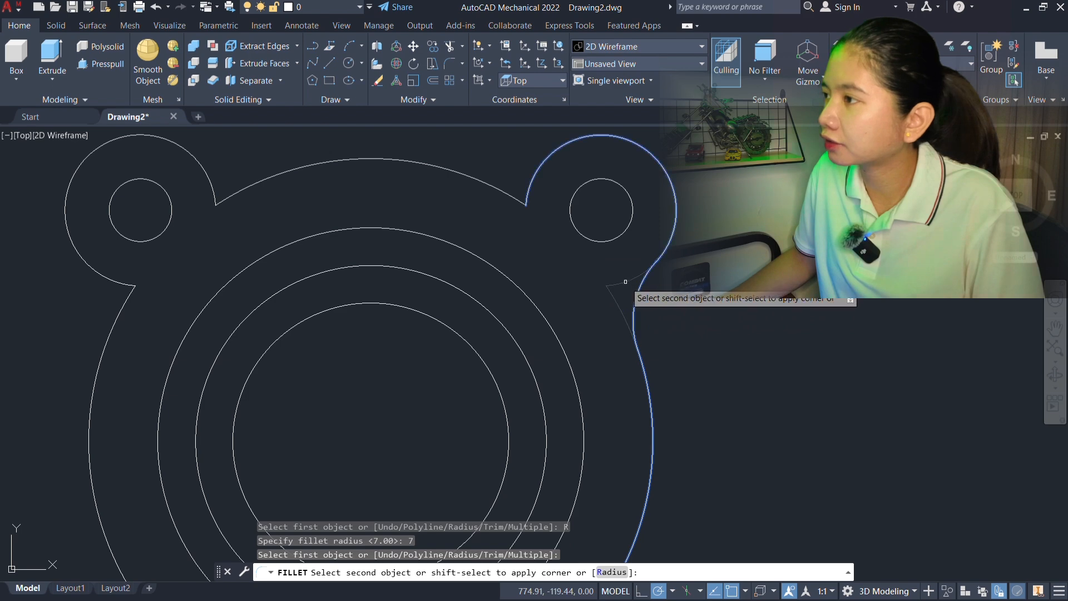
pyautogui.click(626, 281)
# Step: Fillet the upper-right lobe's remaining junction with the top flange arc at radius 7
pyautogui.press('Return')
pyautogui.click(528, 182)
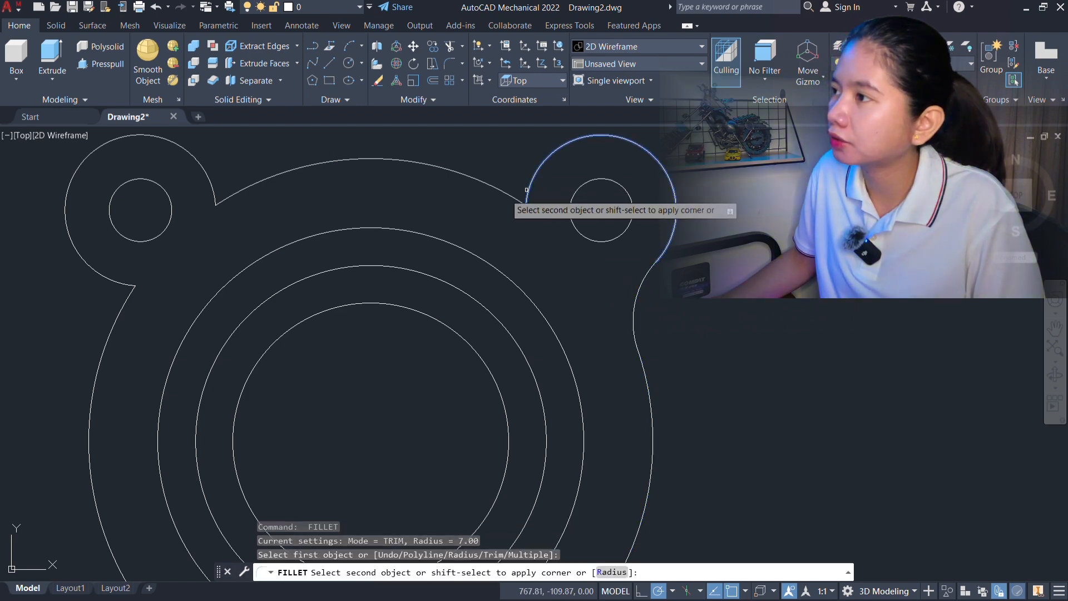
pyautogui.click(499, 188)
pyautogui.moveTo(408, 210); pyautogui.dragTo(668, 251, button='middle')
pyautogui.press('Return')
pyautogui.press('Escape')
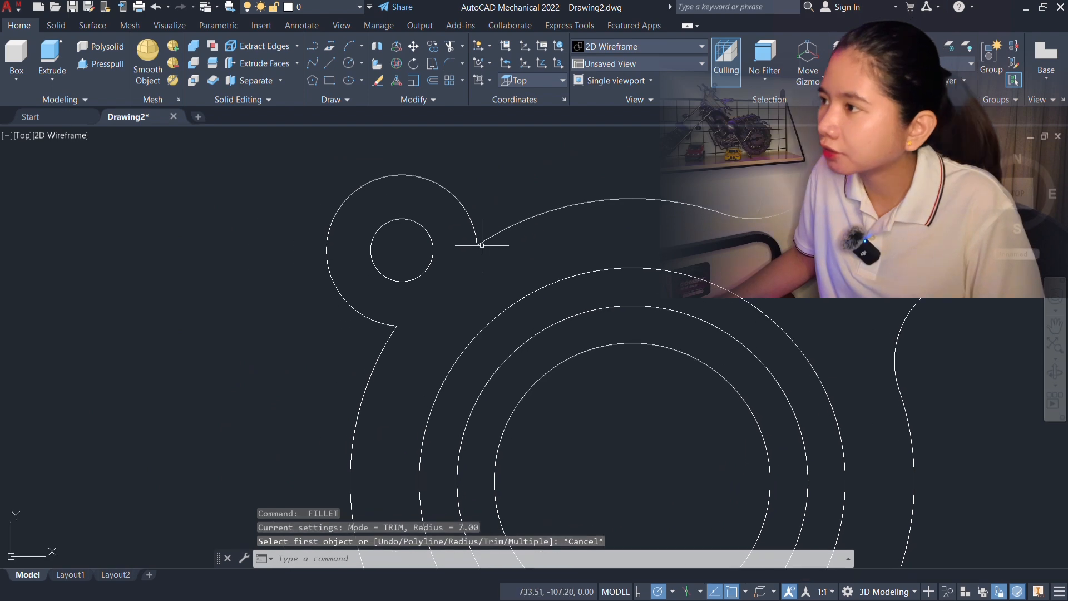
# Step: Fillet both junctions of the upper-left lobe with the adjoining flange arcs at radius 7
pyautogui.press('Return')
pyautogui.click(492, 235)
pyautogui.click(470, 228)
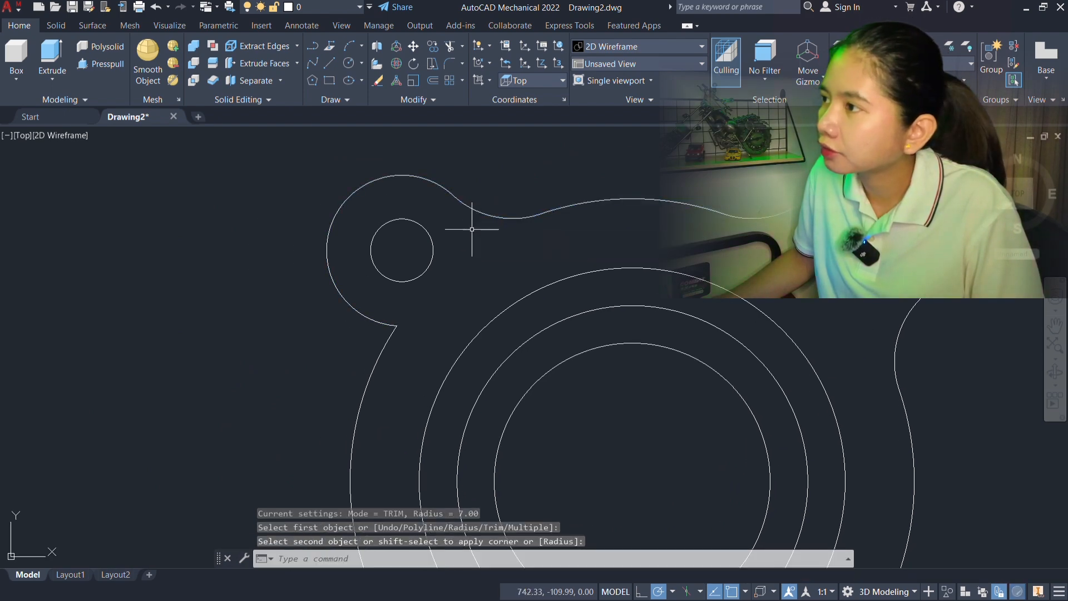
pyautogui.press('Return')
pyautogui.click(372, 363)
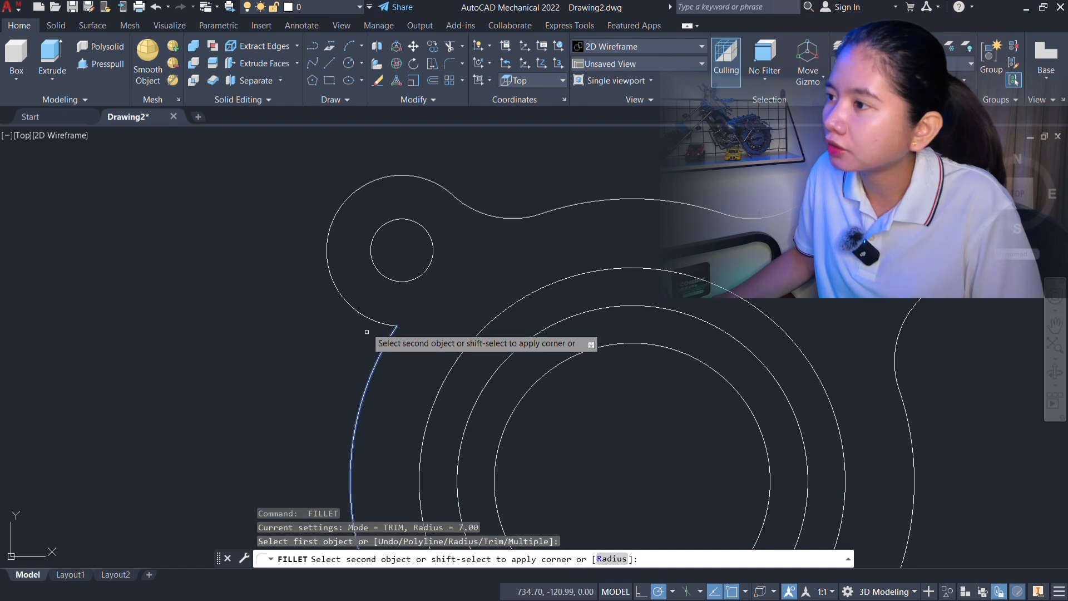
pyautogui.click(366, 320)
# Step: Fillet both junctions of the lower-left lobe with the adjoining flange arcs at radius 7
pyautogui.scroll(-5, 534, 334)
pyautogui.scroll(5, 544, 327)
pyautogui.write('f')
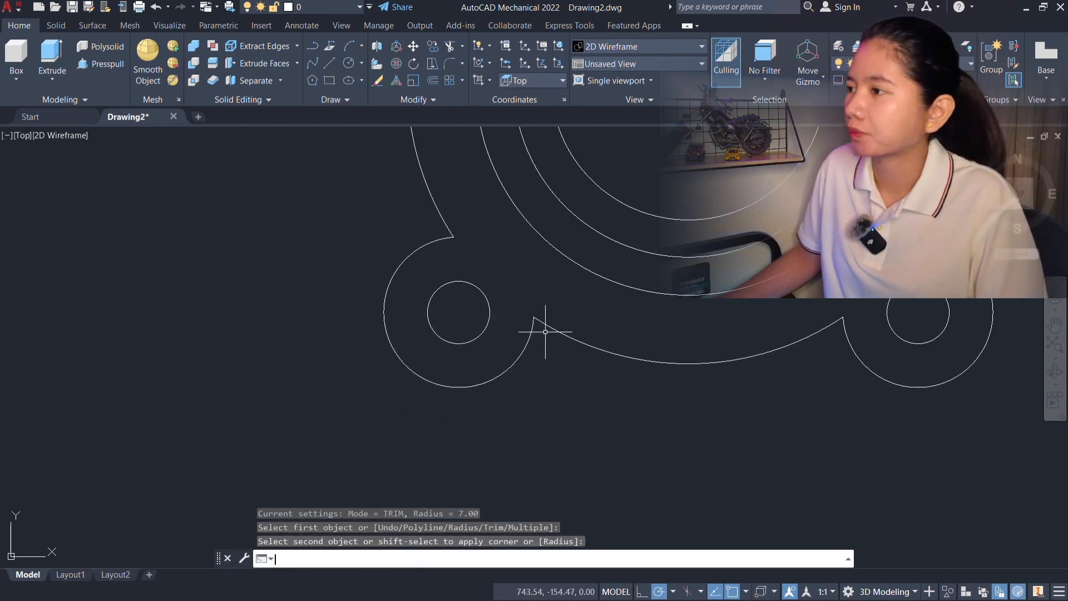
pyautogui.press('Return')
pyautogui.click(543, 328)
pyautogui.click(533, 330)
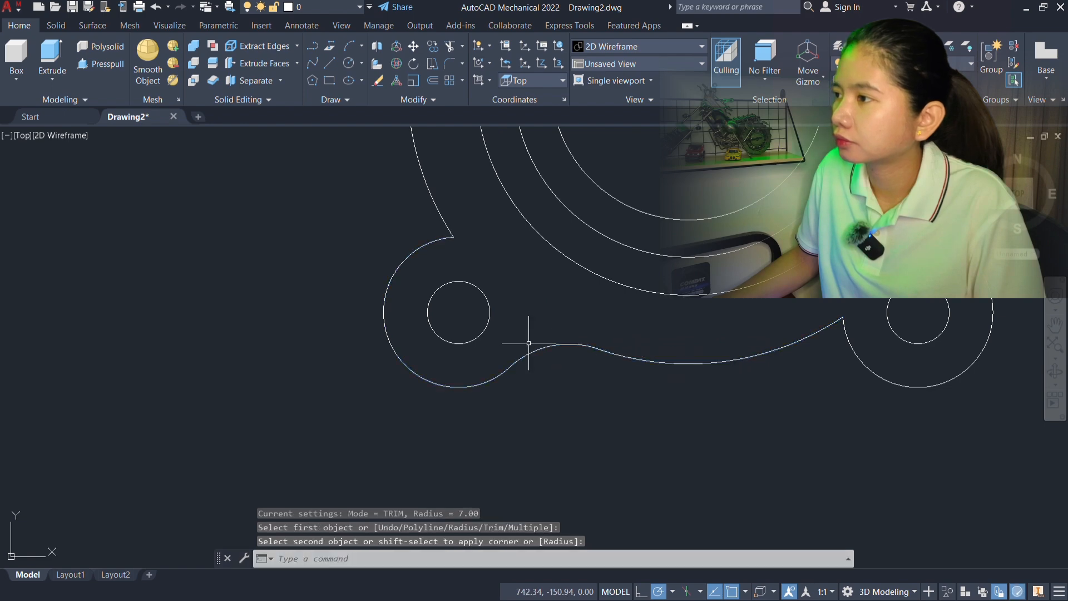
pyautogui.press('Return')
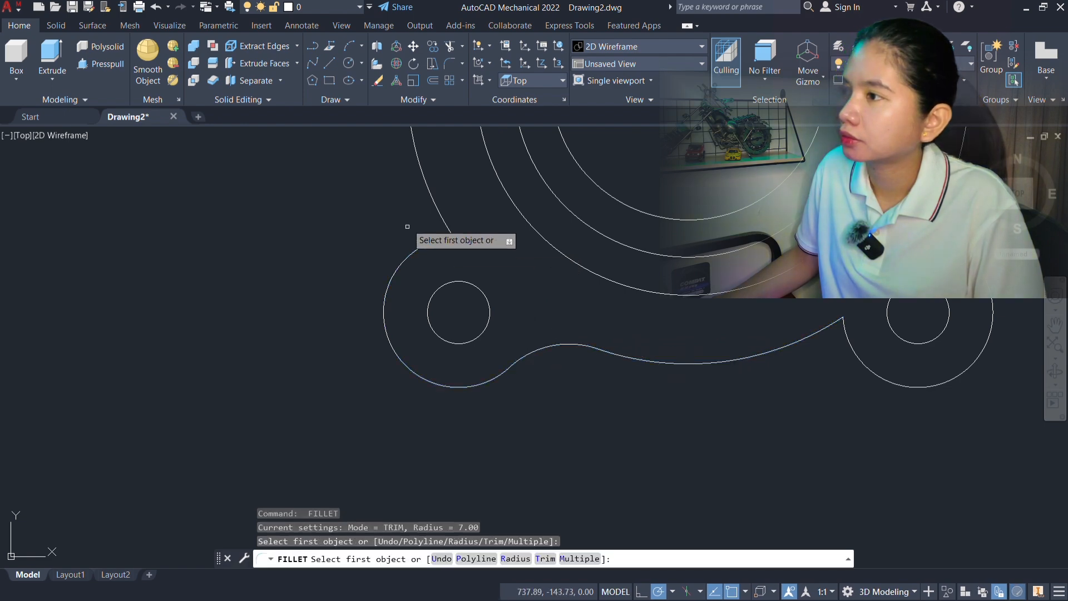
pyautogui.click(450, 230)
pyautogui.click(406, 262)
# Step: Fillet both junctions of the lower-right lobe with the adjoining flange arcs at radius 7
pyautogui.moveTo(810, 361); pyautogui.dragTo(616, 442, button='middle')
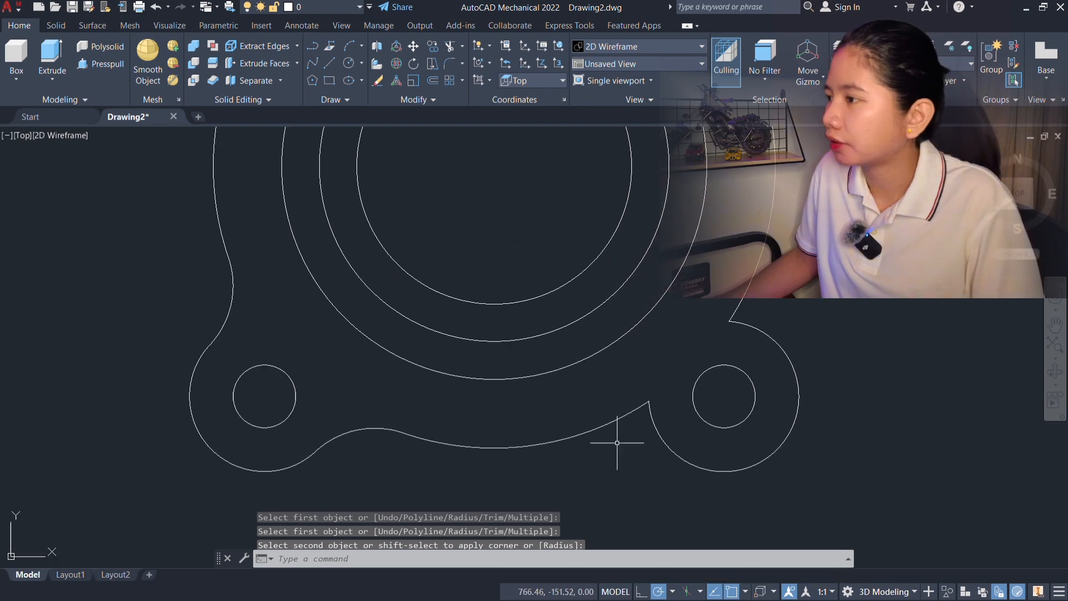
pyautogui.press('Return')
pyautogui.click(623, 415)
pyautogui.click(656, 425)
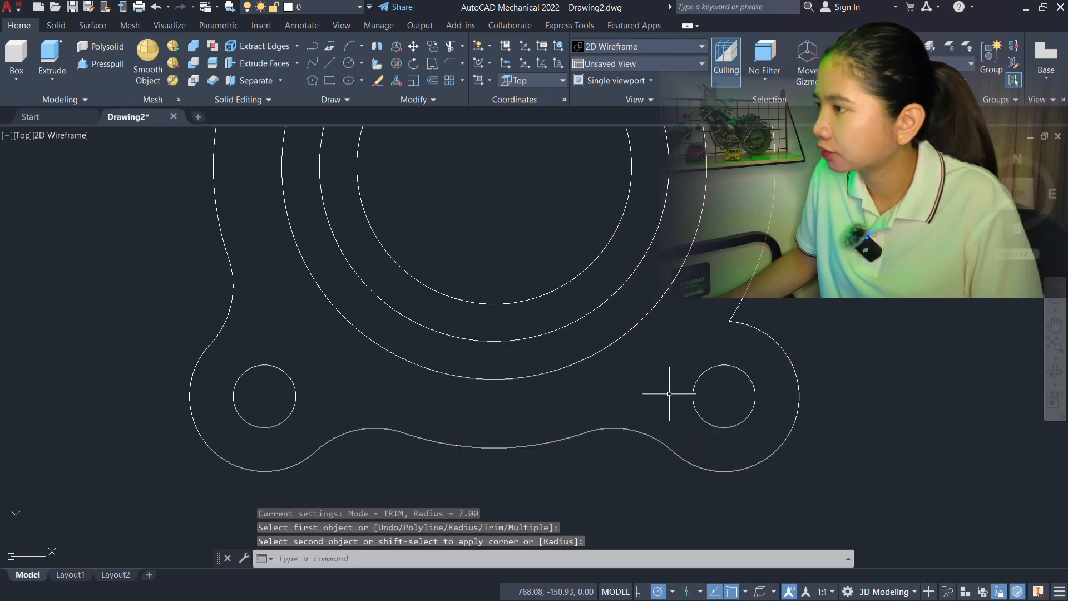
pyautogui.press('Return')
pyautogui.click(749, 289)
pyautogui.click(765, 336)
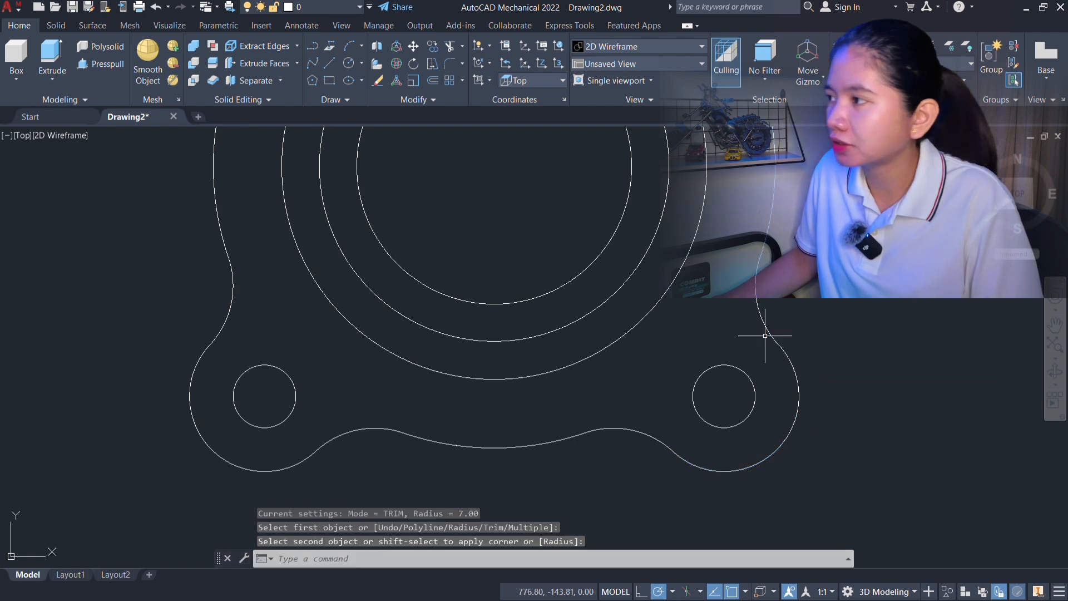
# Step: Compare the filleted plan view of the coupling with the dimensioned reference drawing
pyautogui.scroll(-3, 808, 261)
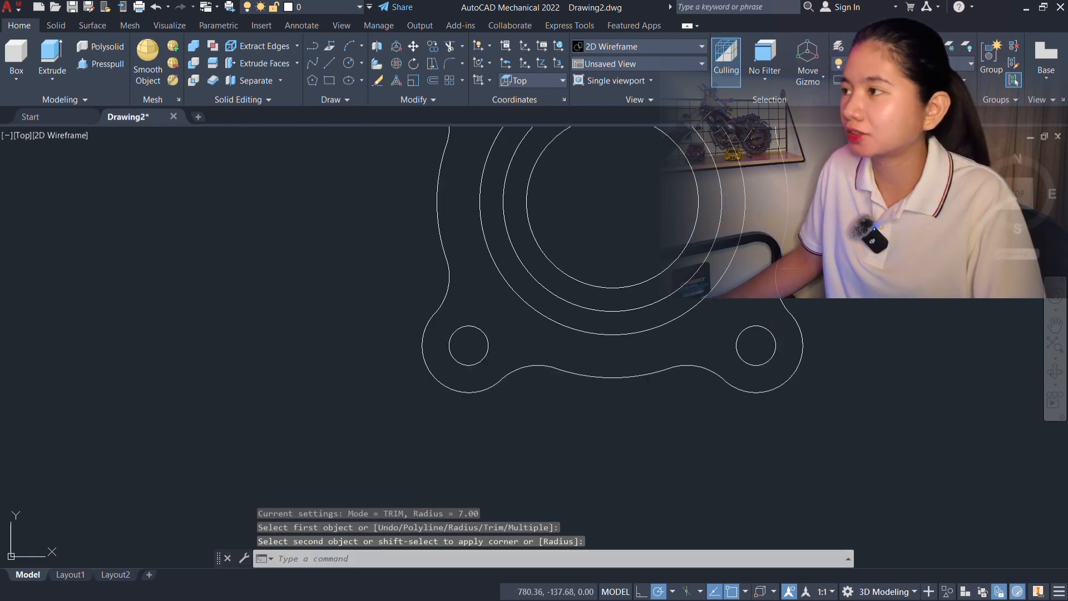
pyautogui.scroll(-2, 805, 257)
pyautogui.moveTo(846, 200)
pyautogui.mouseDown(button='middle')
pyautogui.moveTo(662, 303)
pyautogui.moveTo(641, 282)
pyautogui.mouseUp(button='middle')
pyautogui.hotkey('alt', 'Tab')
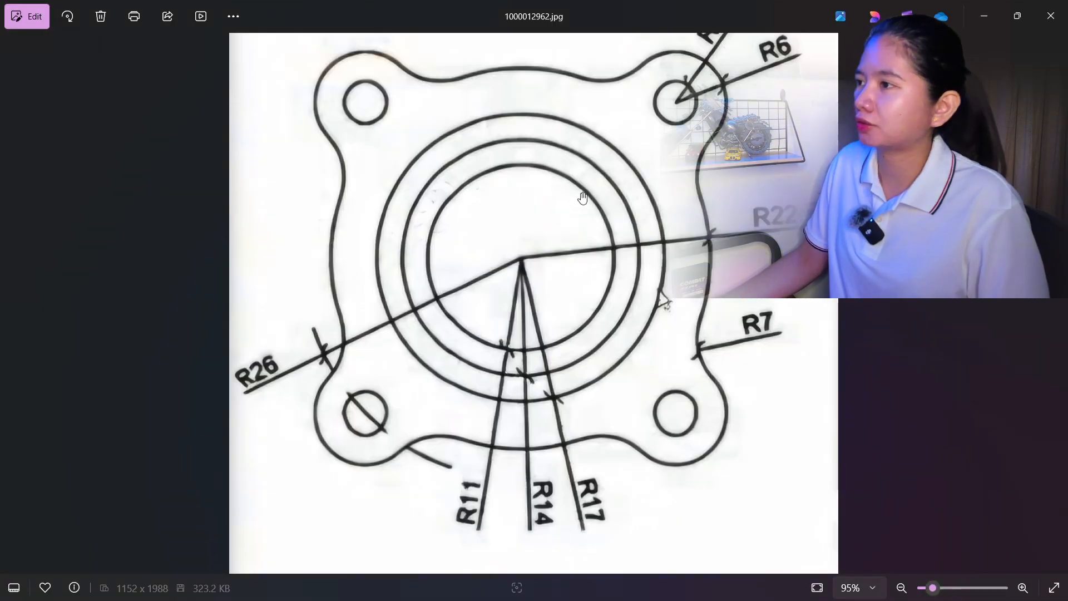
pyautogui.scroll(1, 586, 200)
pyautogui.scroll(-3, 536, 245)
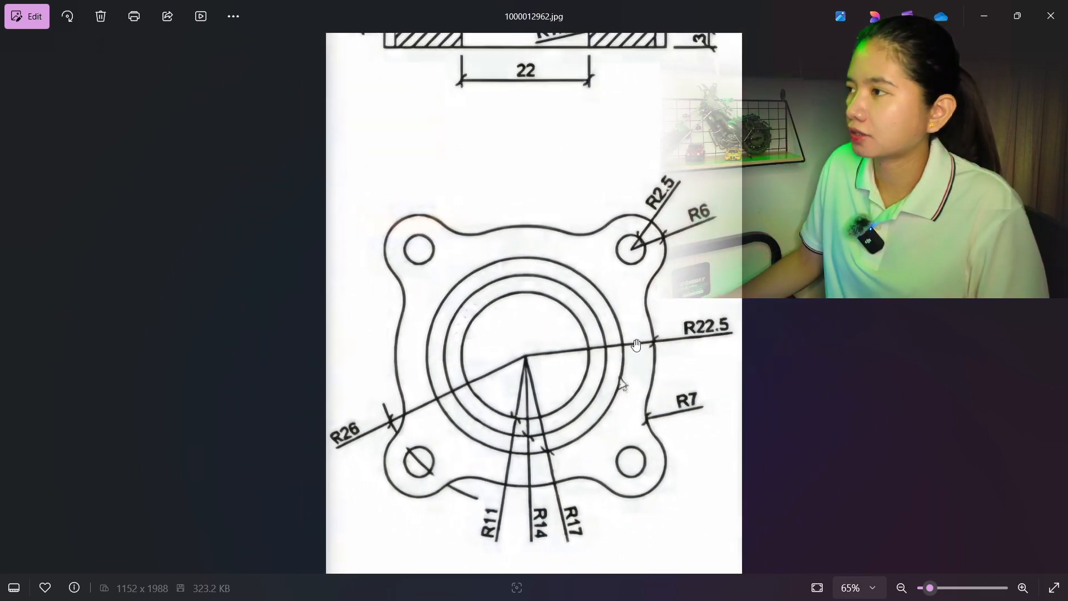
pyautogui.hotkey('alt', 'Tab')
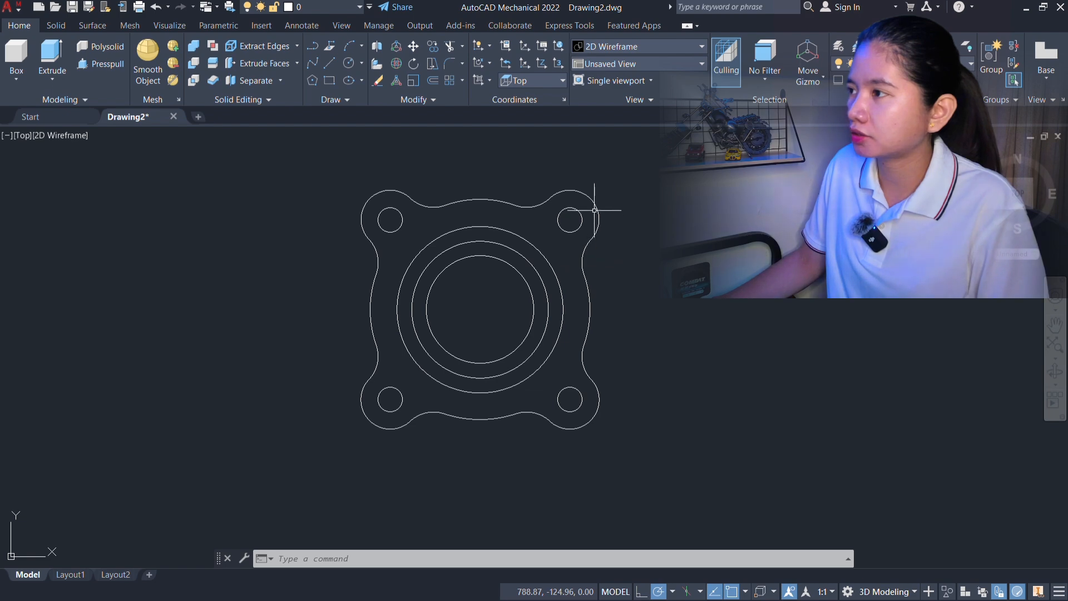
# Step: Select the coupling's outline arcs and fillets with crossing lassos and join them into one polyline
pyautogui.moveTo(656, 459)
pyautogui.mouseDown()
pyautogui.moveTo(556, 426)
pyautogui.moveTo(353, 239)
pyautogui.moveTo(675, 222)
pyautogui.moveTo(663, 492)
pyautogui.moveTo(356, 337)
pyautogui.moveTo(412, 178)
pyautogui.moveTo(523, 218)
pyautogui.mouseUp()
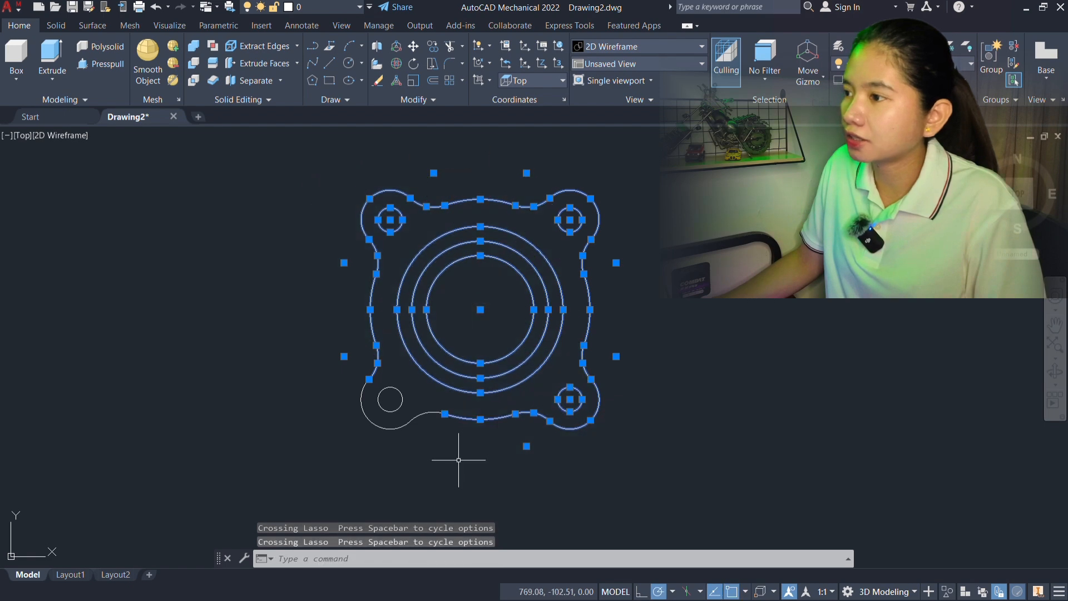
pyautogui.moveTo(464, 483); pyautogui.dragTo(357, 388)
pyautogui.moveTo(666, 434)
pyautogui.mouseDown()
pyautogui.moveTo(416, 193)
pyautogui.moveTo(445, 203)
pyautogui.mouseUp()
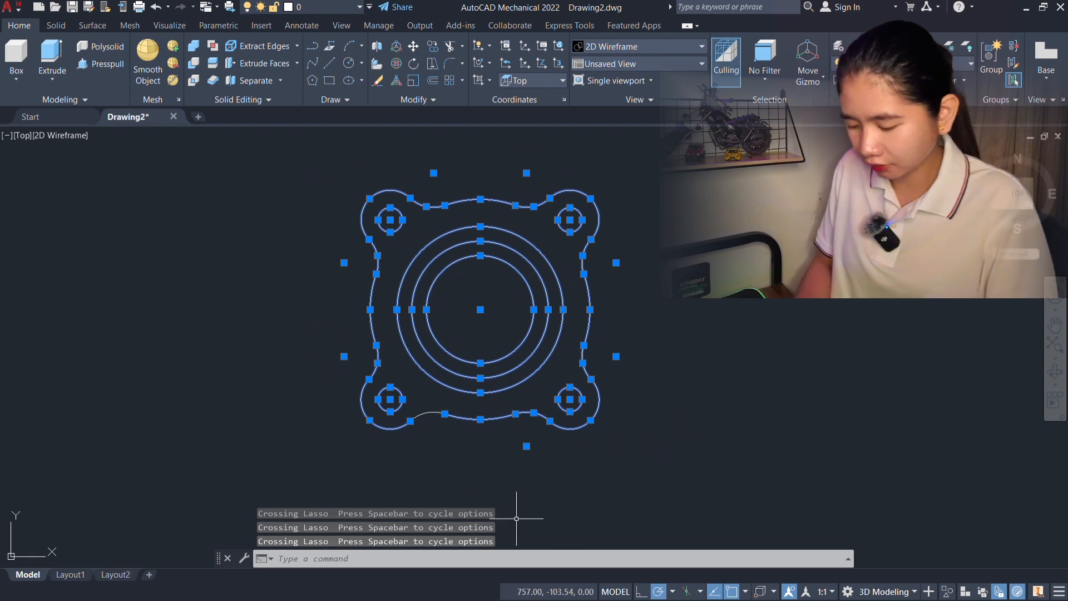
pyautogui.write('N')
pyautogui.press('Return')
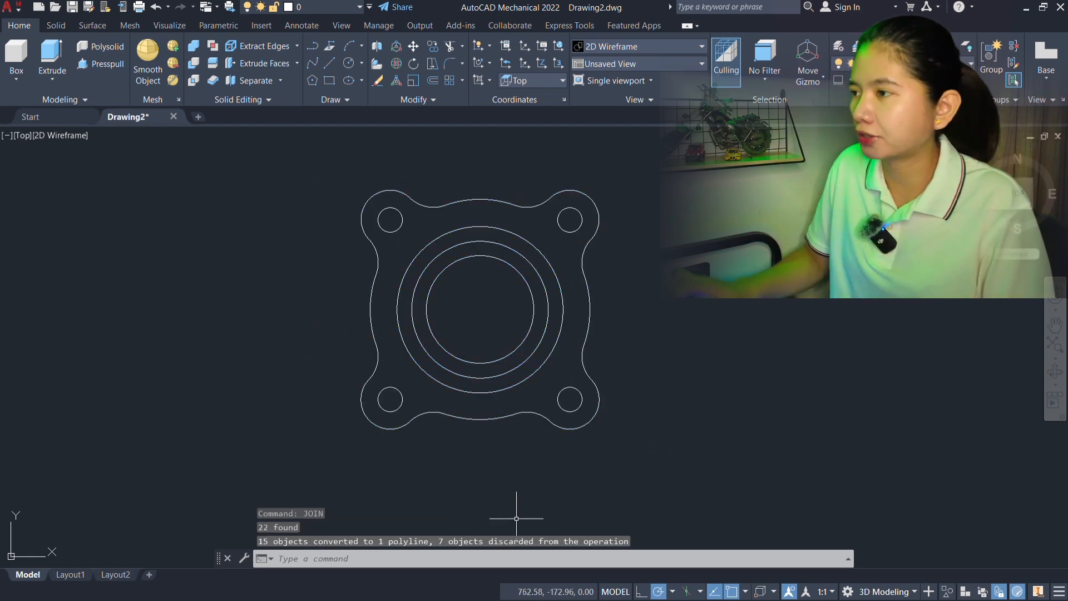
# Step: Switch the model to the SW Isometric view to prepare the coupling profile for extrusion
pyautogui.click(22, 137)
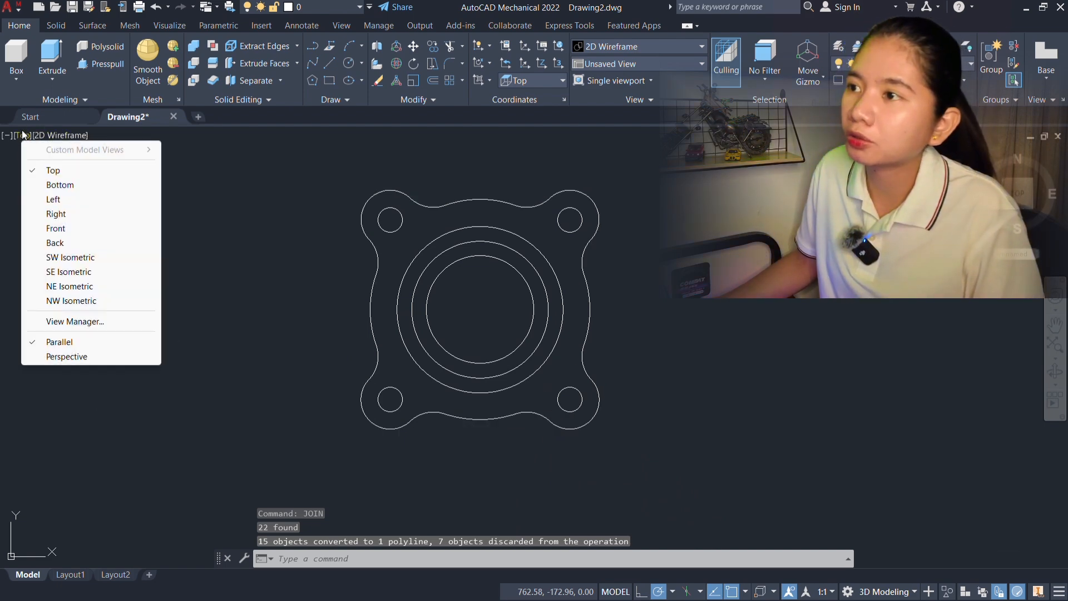
pyautogui.click(71, 260)
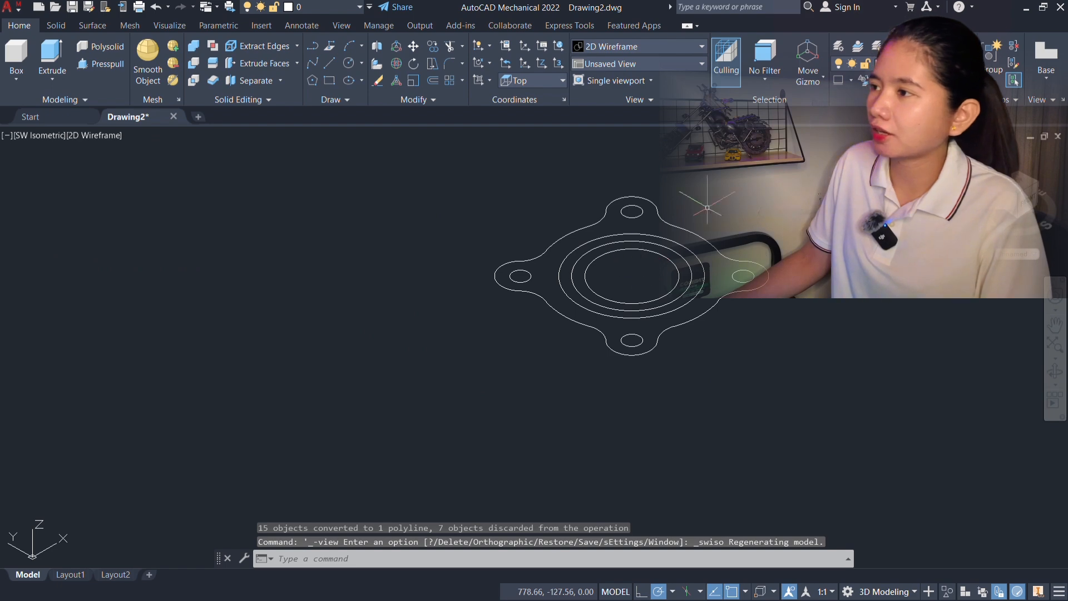
pyautogui.moveTo(707, 208); pyautogui.dragTo(620, 258, button='middle')
pyautogui.scroll(2, 619, 288)
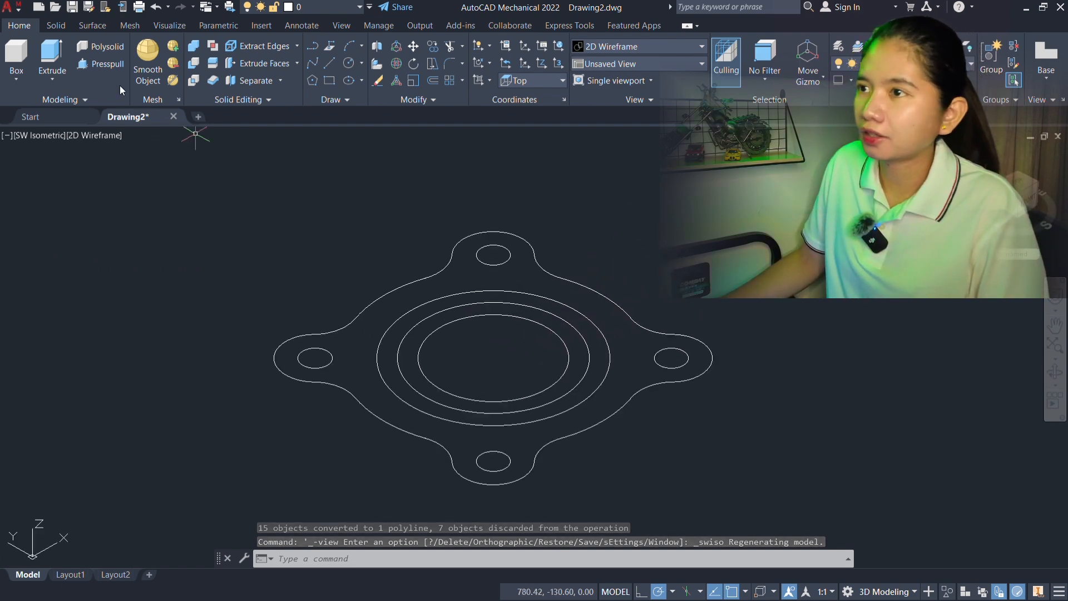
# Step: Examine the reference drawing's section view for the flange and boss heights, and check the finished coupling's 3D appearance
pyautogui.hotkey('alt', 'Tab')
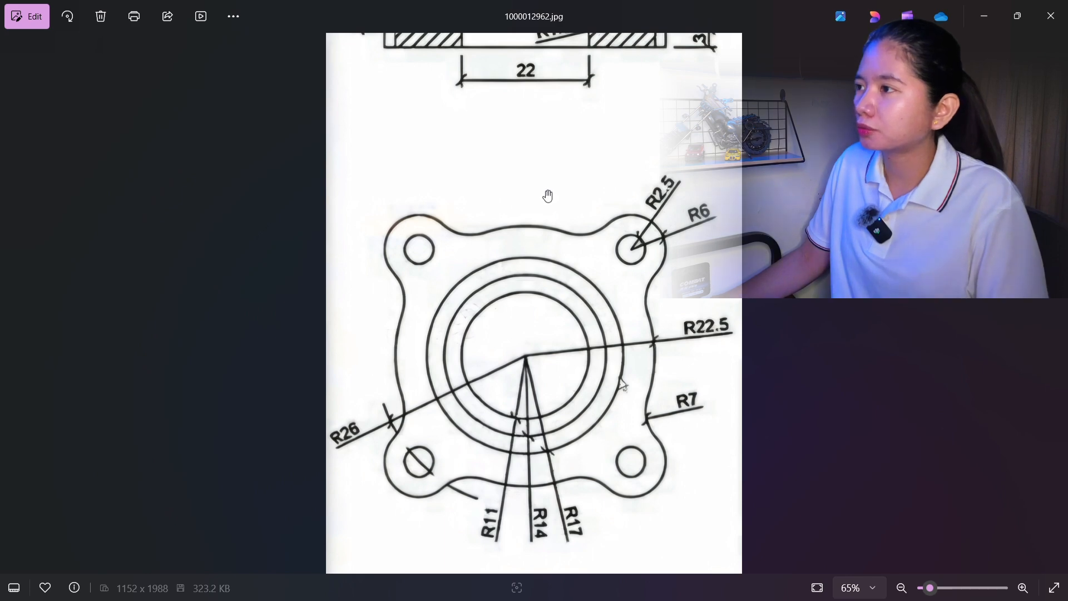
pyautogui.moveTo(548, 196); pyautogui.dragTo(539, 389)
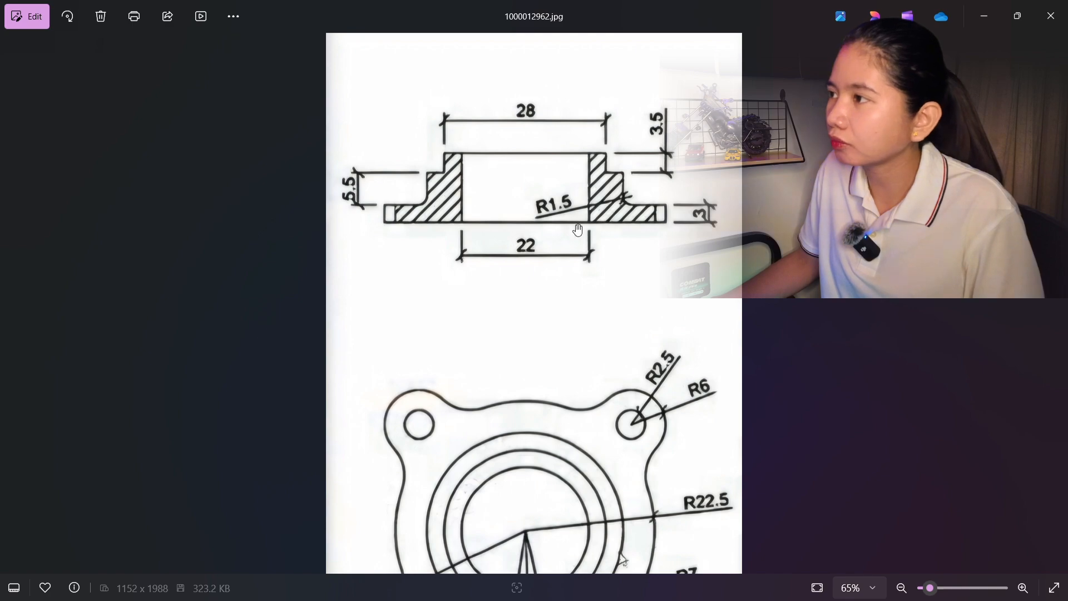
pyautogui.hotkey('alt', 'Tab')
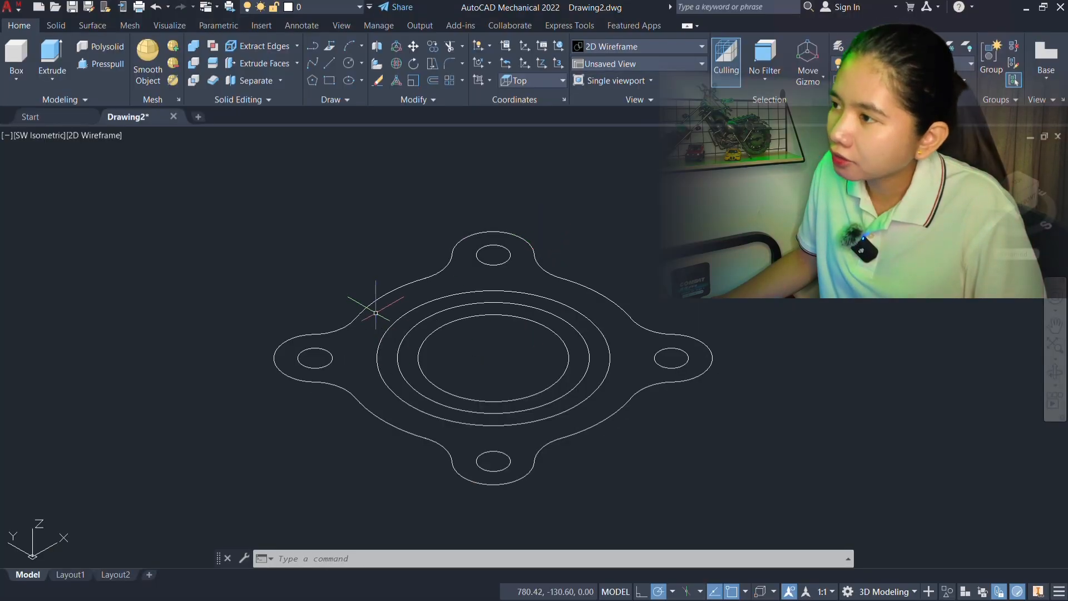
pyautogui.hotkey('alt', 'Tab')
pyautogui.hotkey('alt', 'Tab')
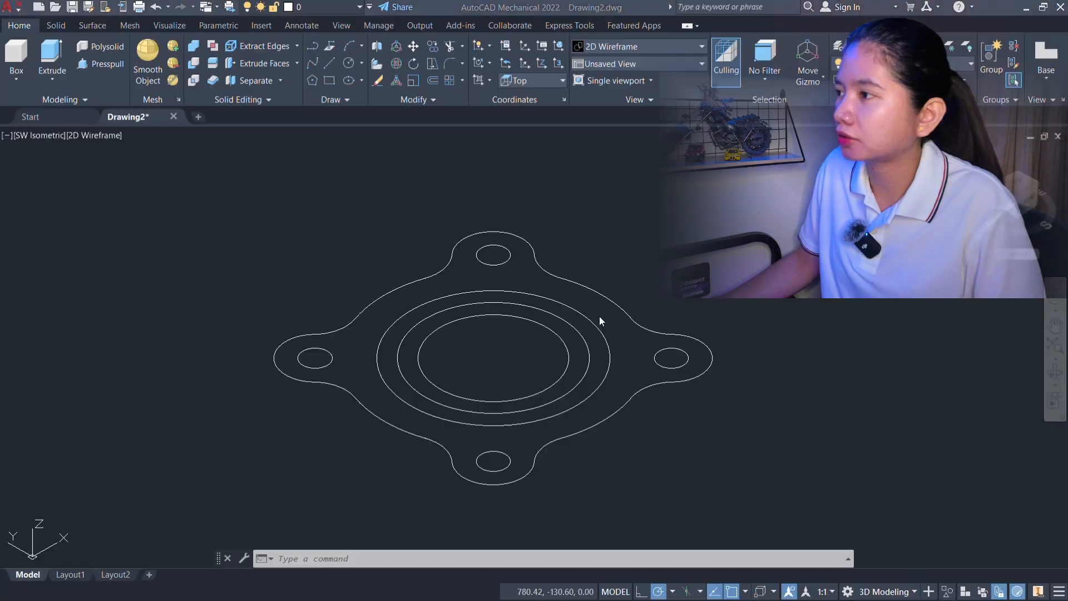
pyautogui.hotkey('alt', 'Tab')
pyautogui.hotkey('alt', 'Tab')
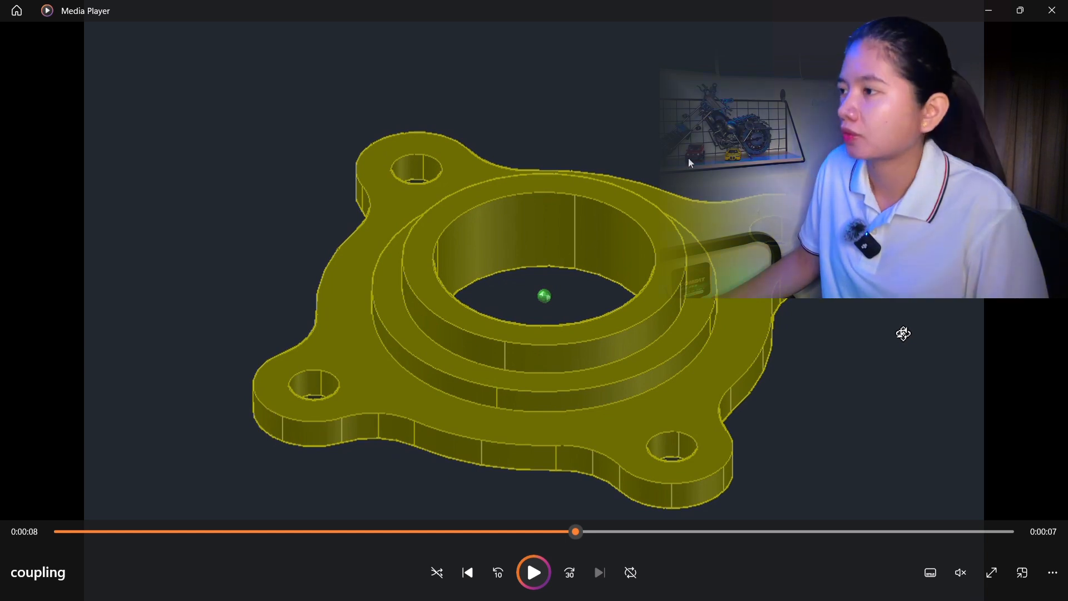
pyautogui.hotkey('alt', 'Tab')
pyautogui.hotkey('alt', 'Tab')
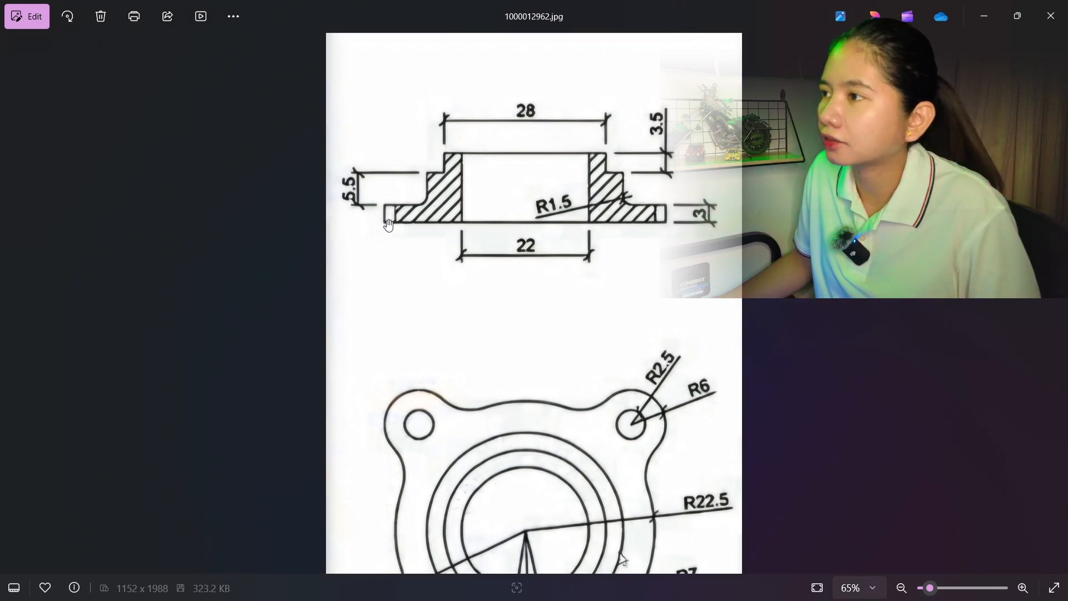
pyautogui.hotkey('alt', 'Tab')
pyautogui.hotkey('alt', 'Tab')
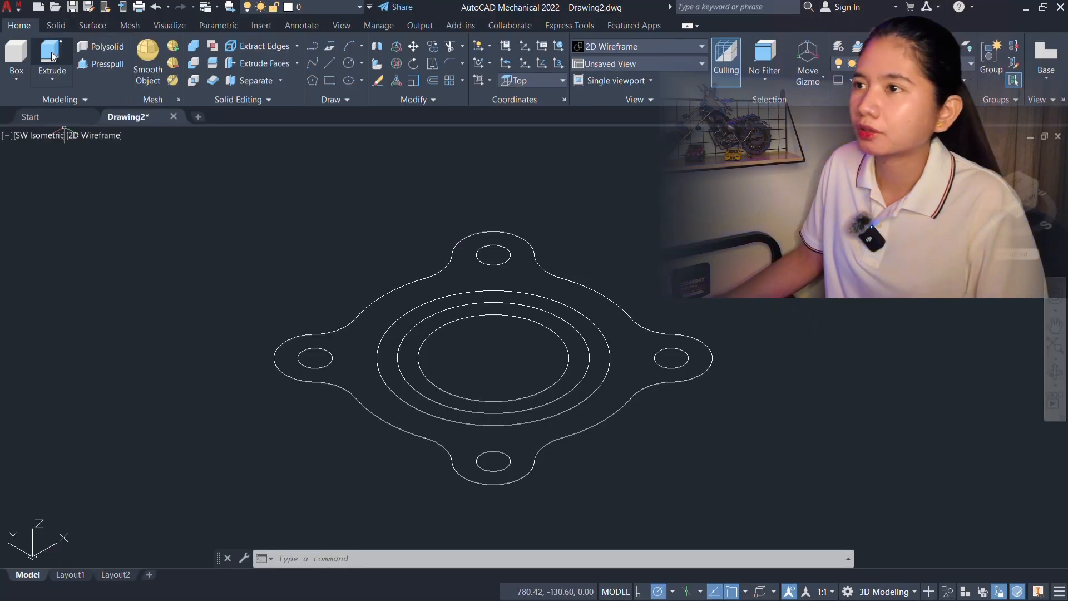
pyautogui.click(52, 55)
pyautogui.click(387, 293)
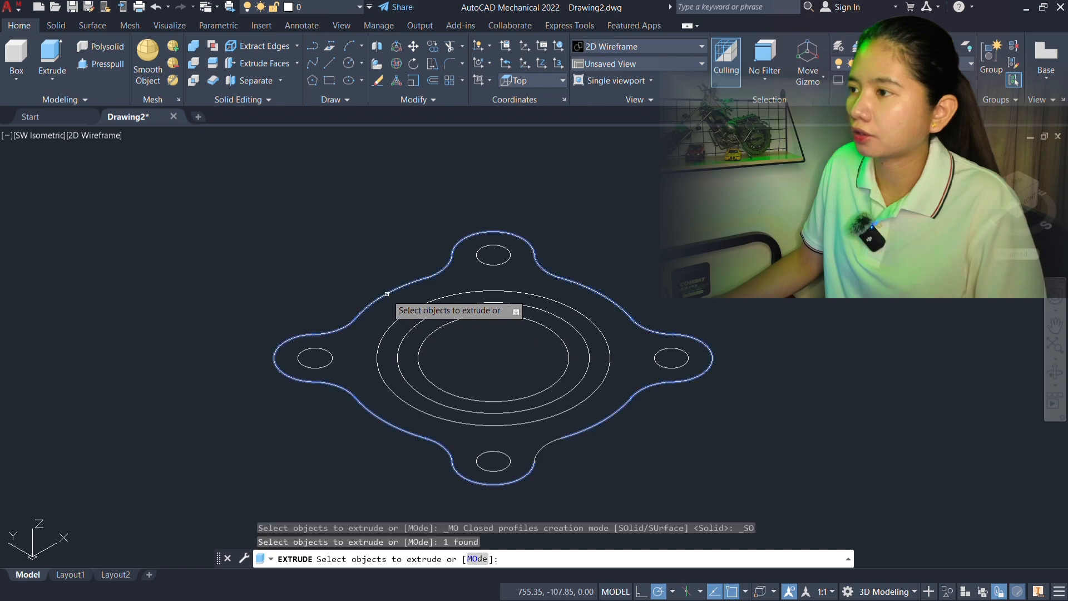
pyautogui.press('Return')
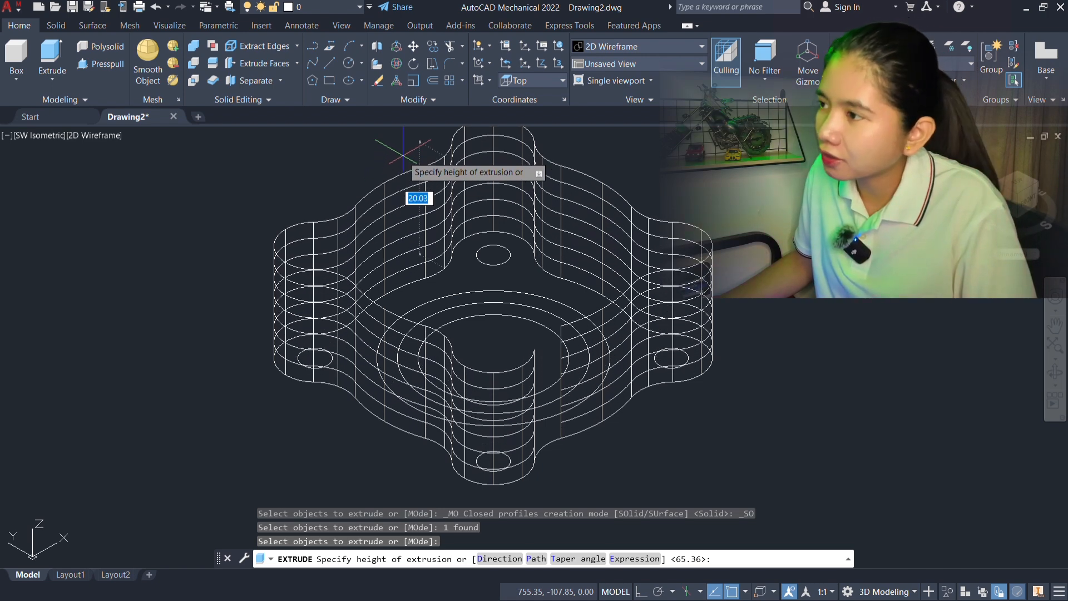
pyautogui.press('Escape')
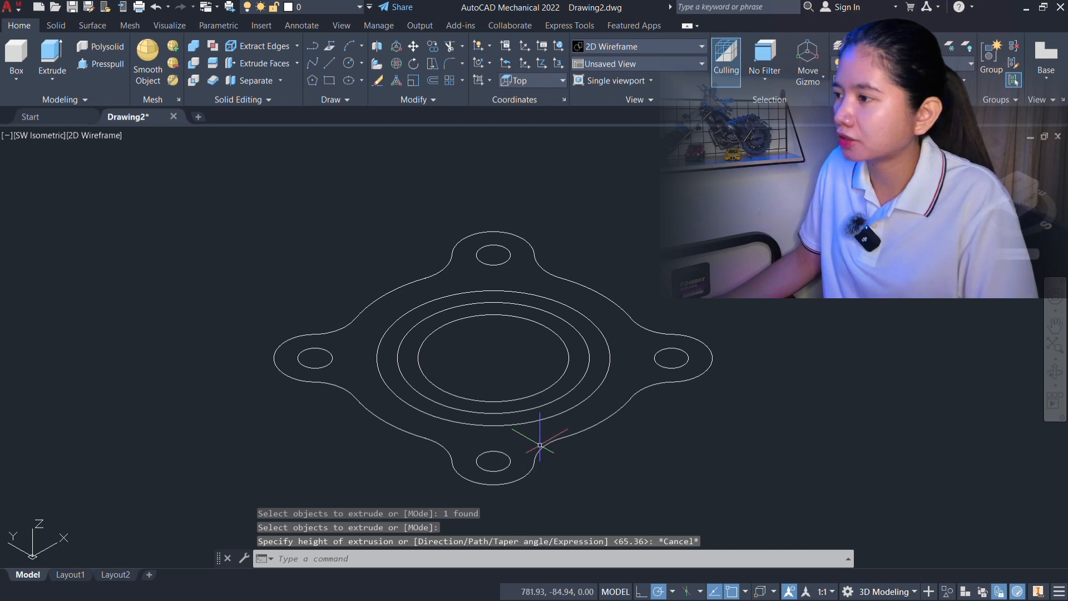
pyautogui.scroll(4, 556, 448)
pyautogui.scroll(-4, 632, 424)
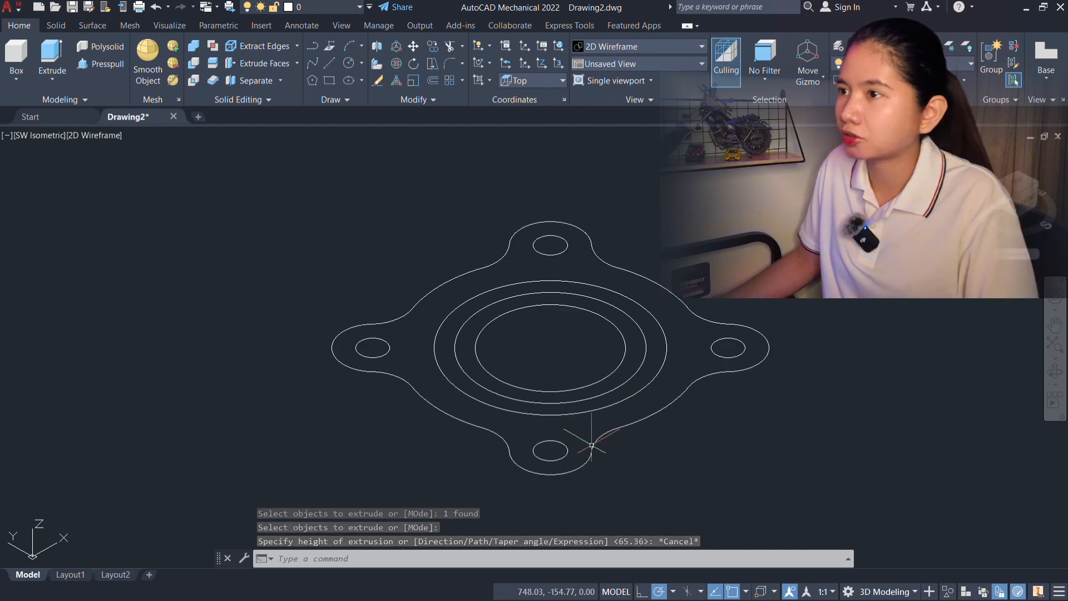
# Step: Preview the flange outline's extrusion in the Shaded with edges visual style, cancel it, and restore 2D Wireframe
pyautogui.click(92, 135)
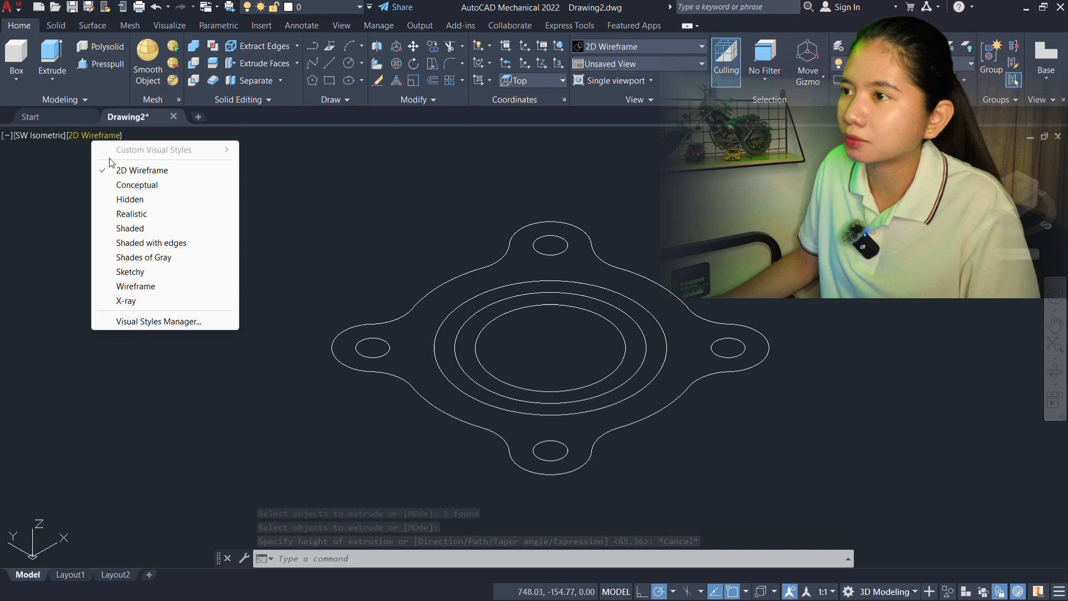
pyautogui.click(156, 243)
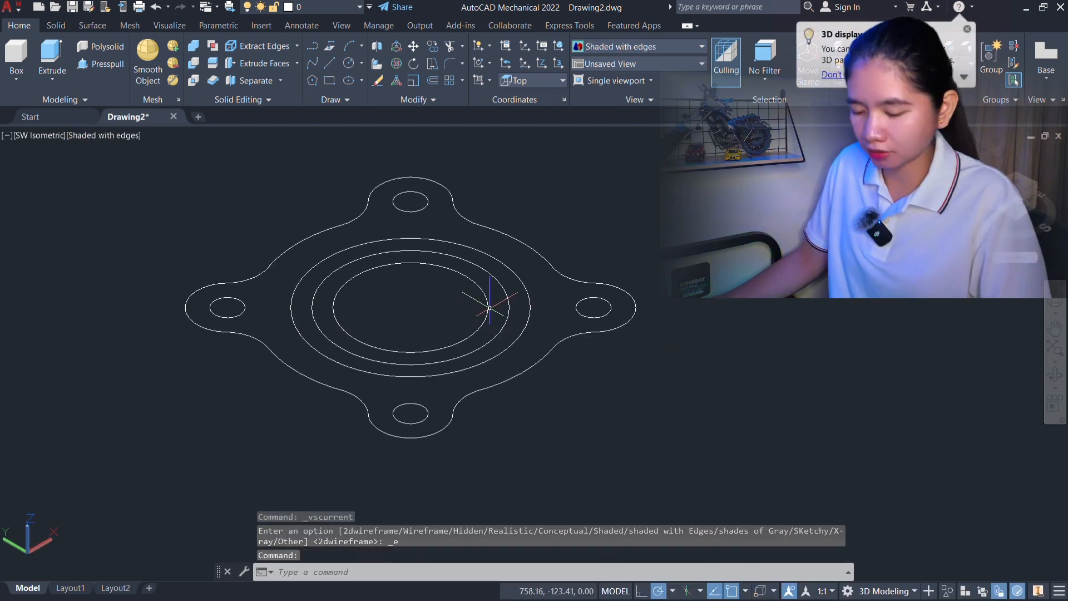
pyautogui.write('EXT')
pyautogui.press('Return')
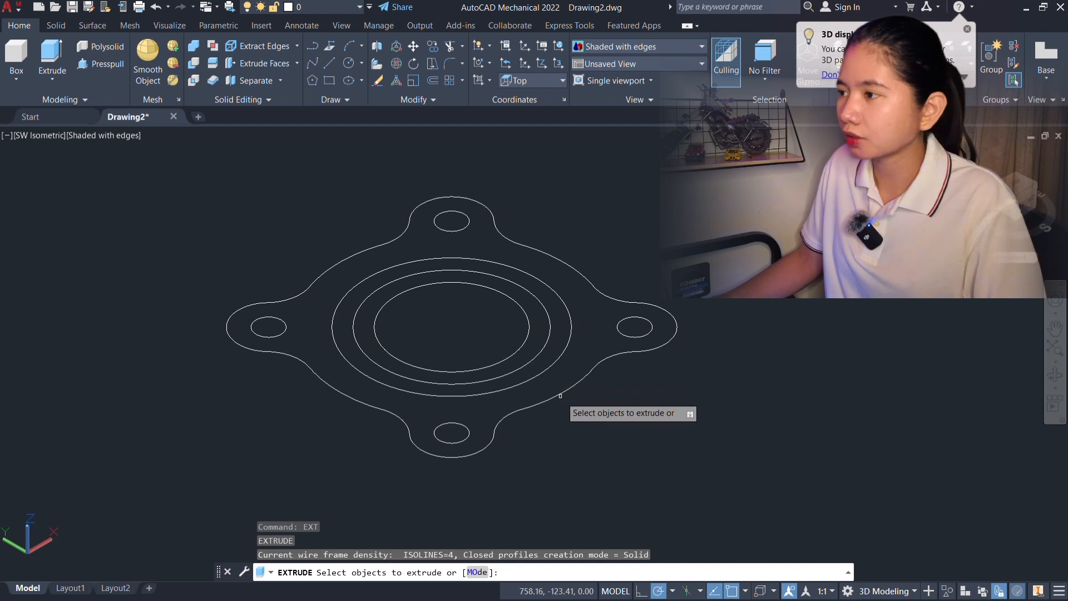
pyautogui.click(560, 393)
pyautogui.press('Return')
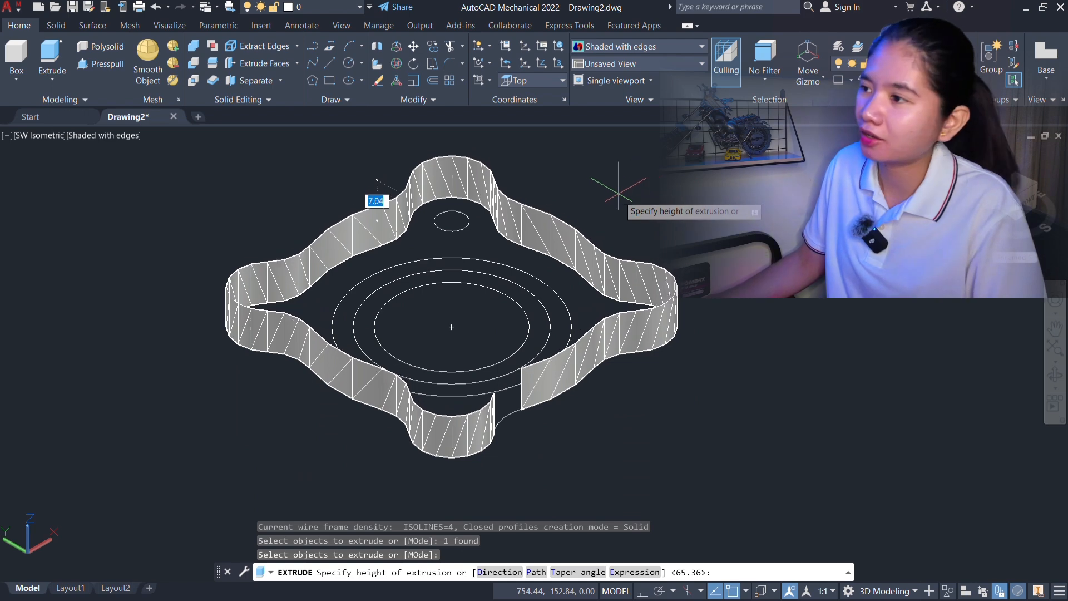
pyautogui.press('Escape')
pyautogui.click(121, 135)
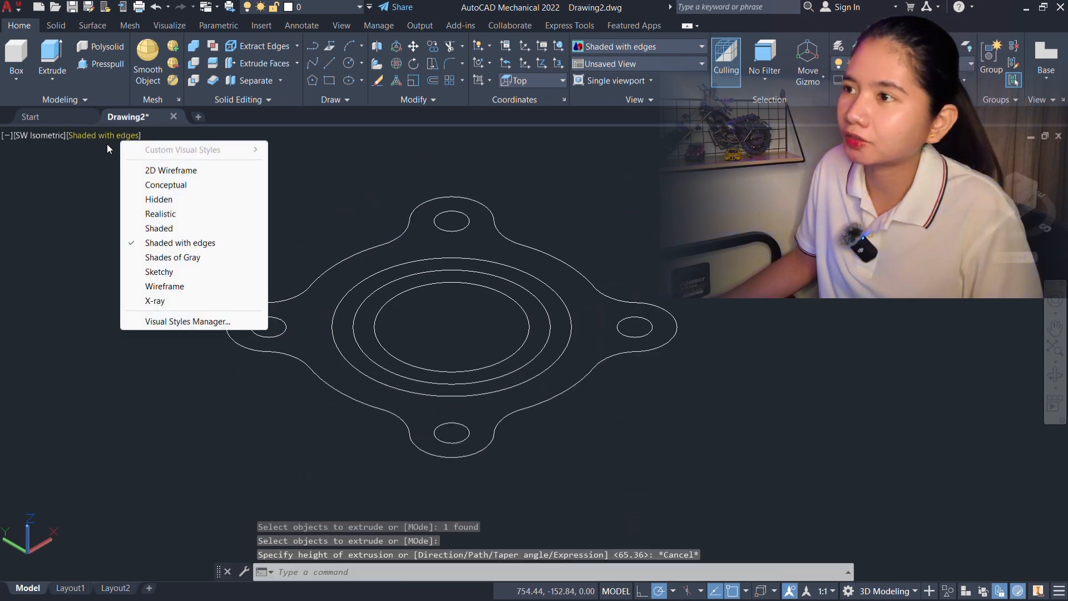
pyautogui.click(146, 170)
# Step: In the Top view, join the leftover fillet arc beside the lower-left lobe to the flange outline polyline
pyautogui.click(38, 135)
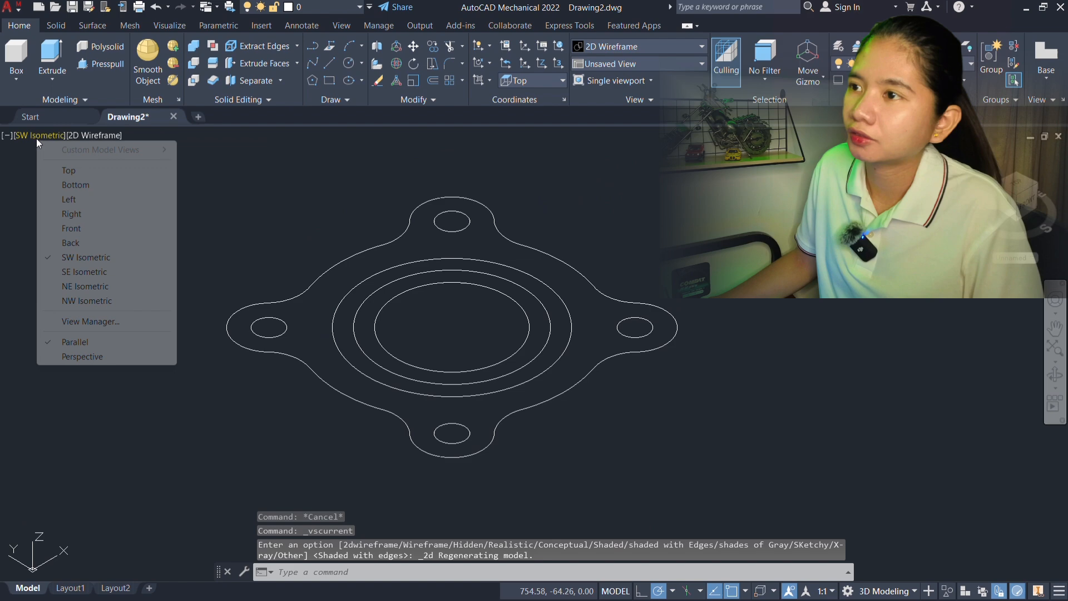
pyautogui.click(67, 170)
pyautogui.moveTo(607, 439); pyautogui.dragTo(680, 214, button='middle')
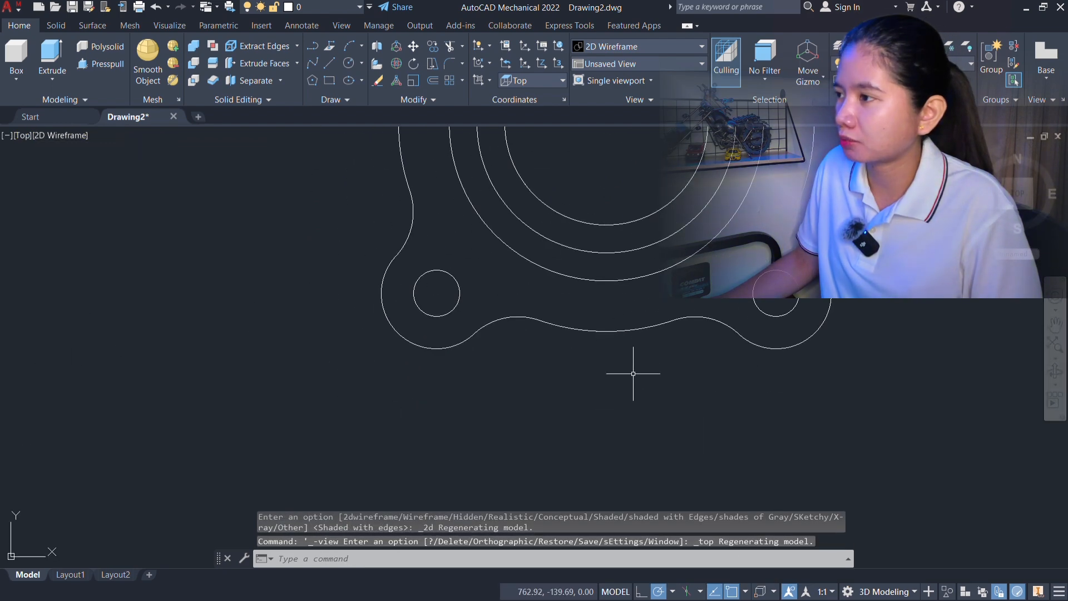
pyautogui.click(610, 408)
pyautogui.click(440, 306)
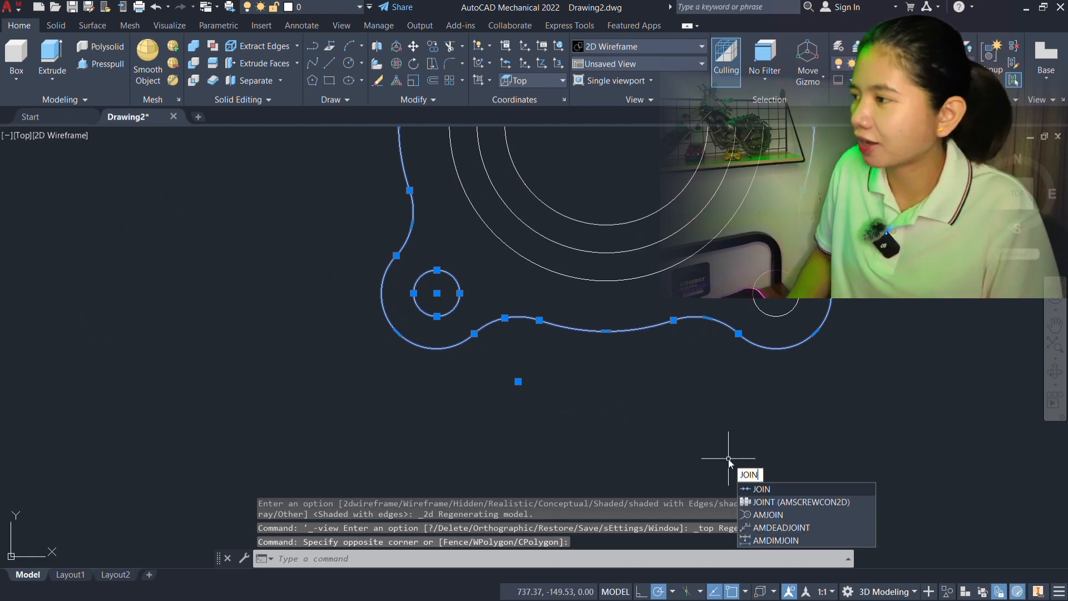
pyautogui.press('Return')
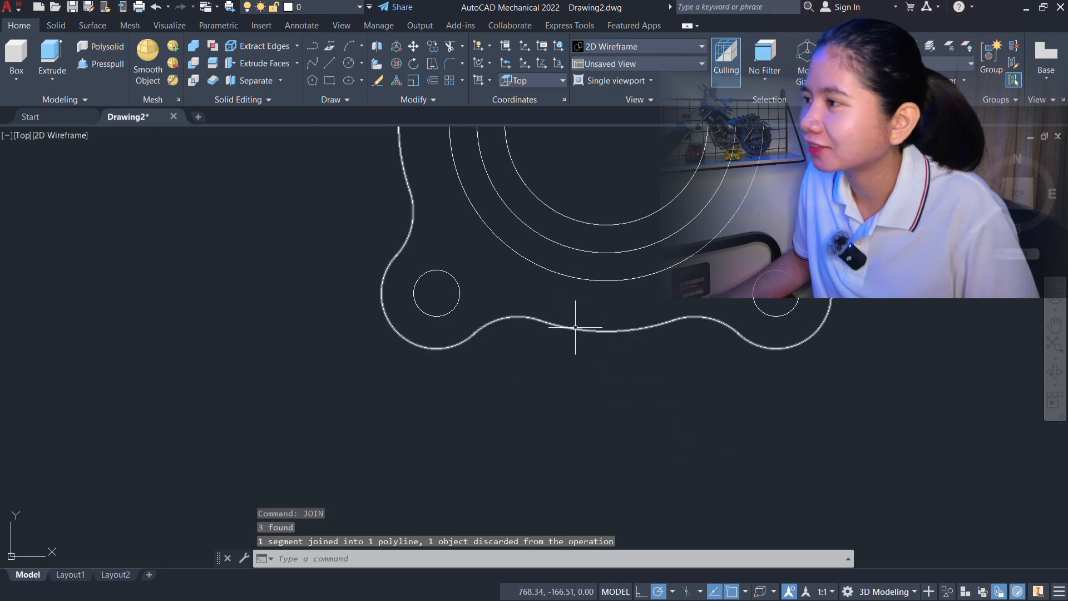
pyautogui.moveTo(371, 218); pyautogui.dragTo(319, 351, button='middle')
pyautogui.scroll(3, 412, 364)
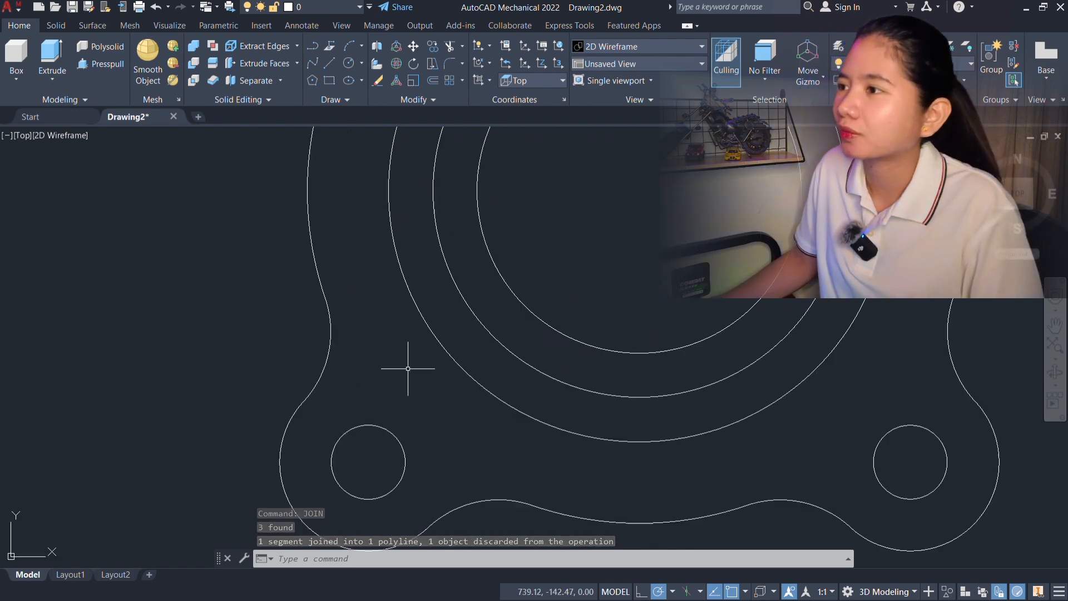
pyautogui.scroll(-3, 412, 363)
pyautogui.scroll(-3, 485, 244)
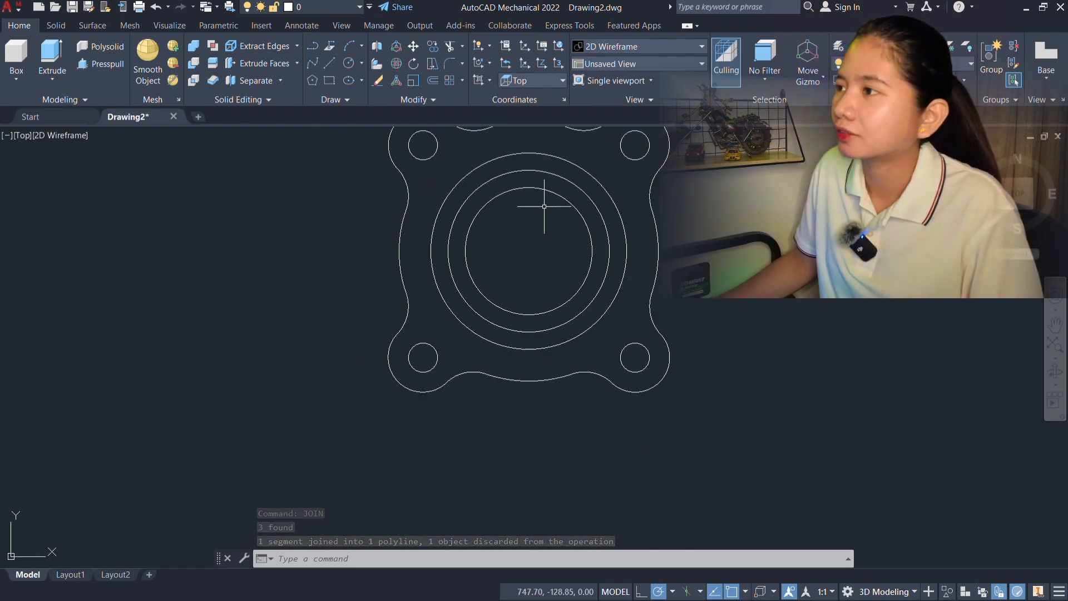
# Step: In the SW Isometric view, extrude the closed flange outline to the drawing's height of 3
pyautogui.click(22, 136)
pyautogui.click(89, 257)
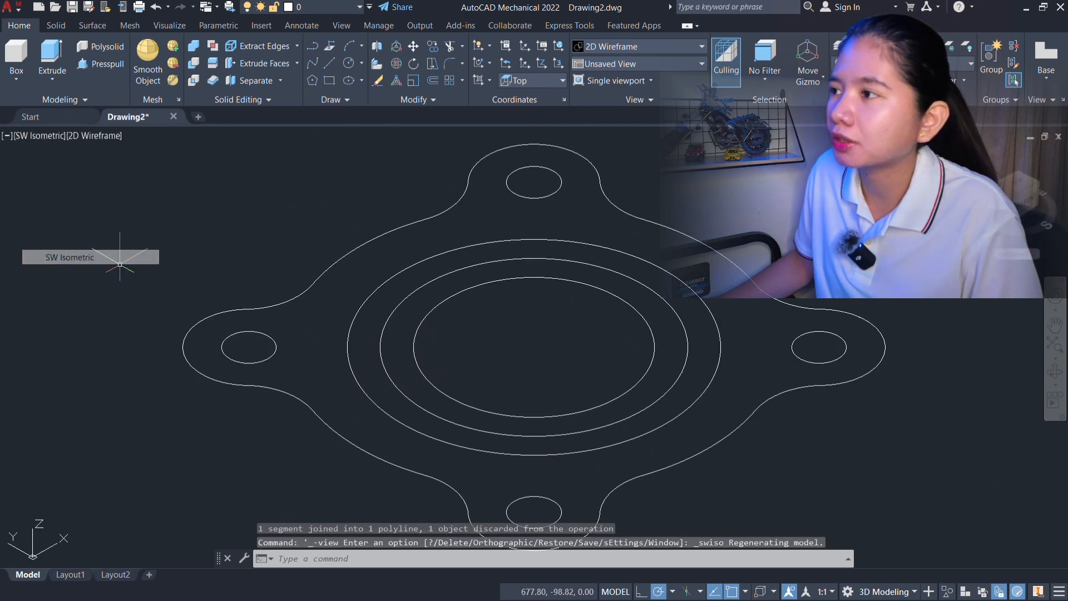
pyautogui.scroll(-2, 801, 364)
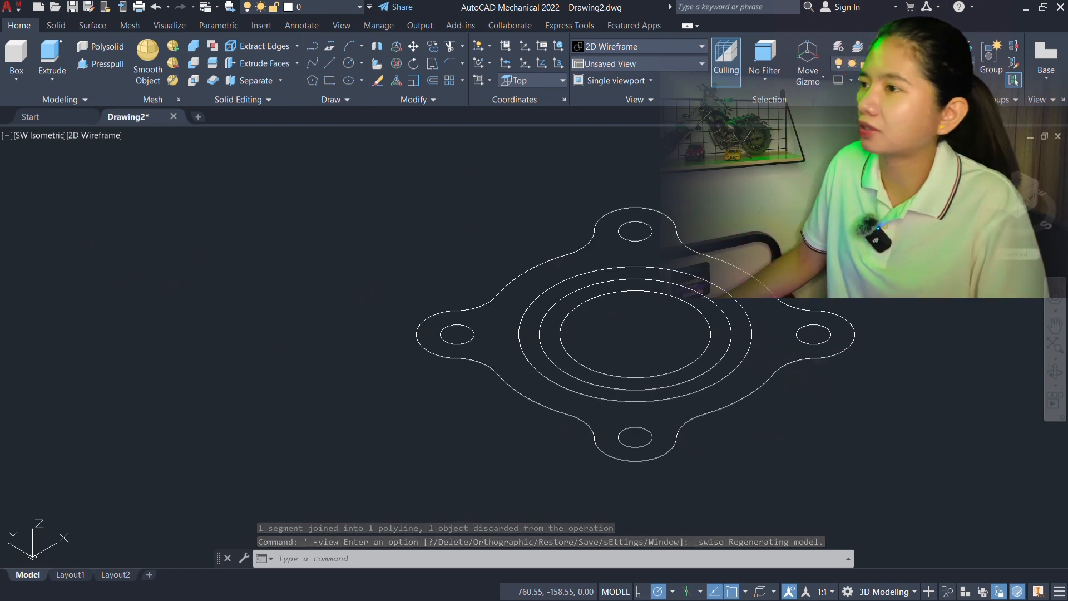
pyautogui.moveTo(797, 224); pyautogui.dragTo(711, 236, button='middle')
pyautogui.click(49, 58)
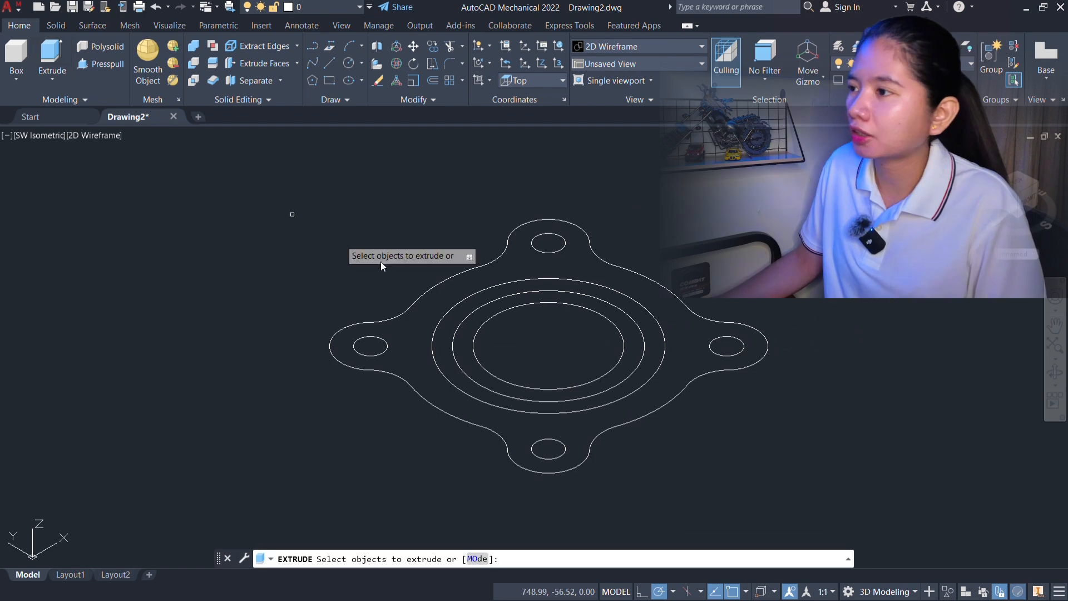
pyautogui.click(386, 319)
pyautogui.press('Return')
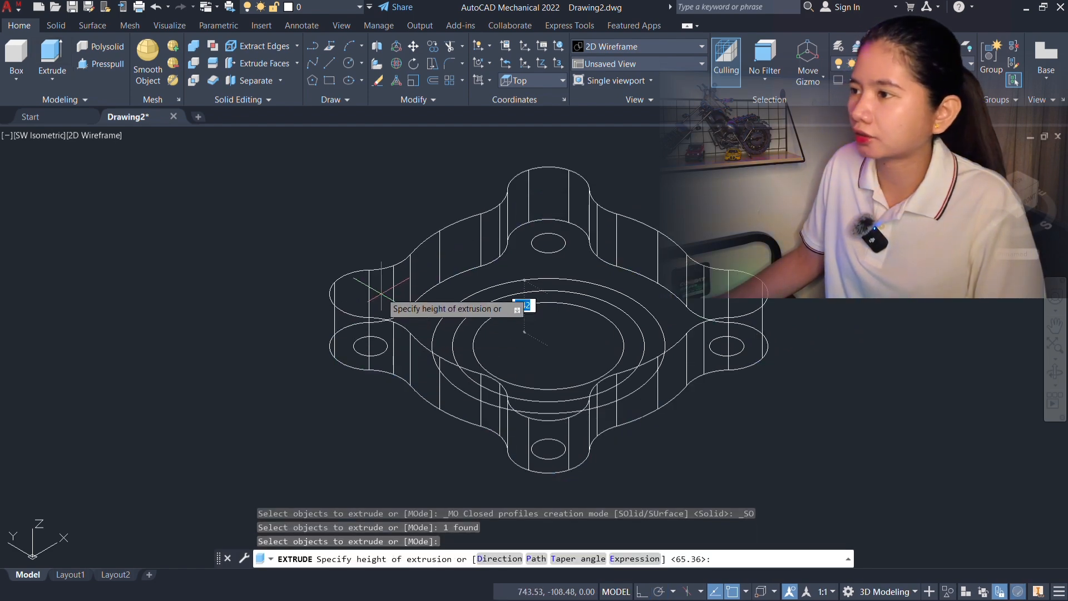
pyautogui.hotkey('alt', 'Tab')
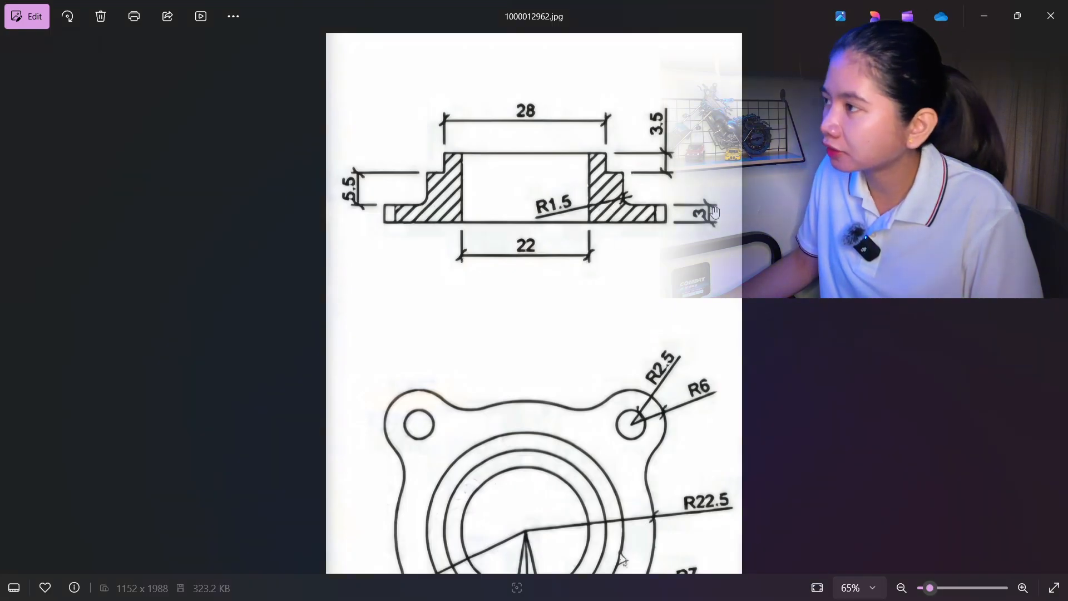
pyautogui.hotkey('alt', 'Tab')
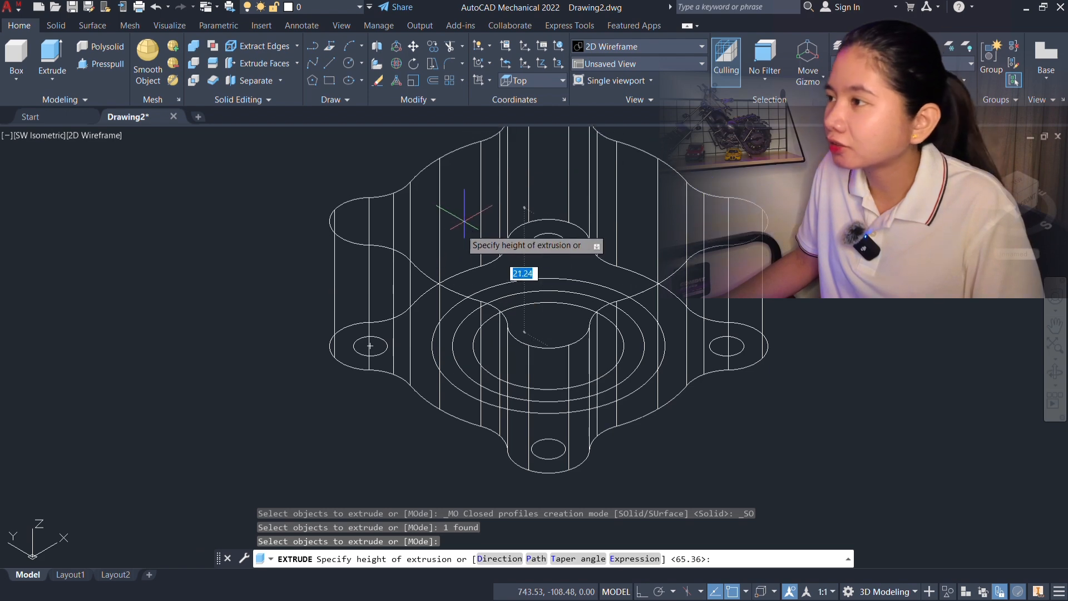
pyautogui.write('3')
pyautogui.press('Return')
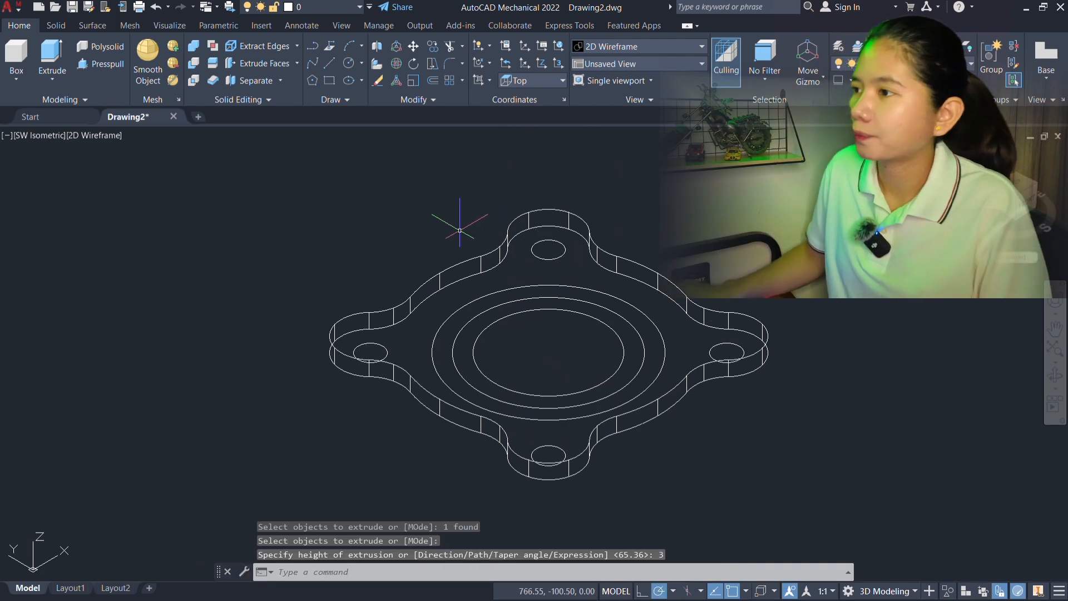
# Step: Check the reference drawing and the finished coupling's 3D appearance for the flange holes, and return to AutoCAD
pyautogui.hotkey('alt', 'Tab')
pyautogui.hotkey('alt', 'Tab')
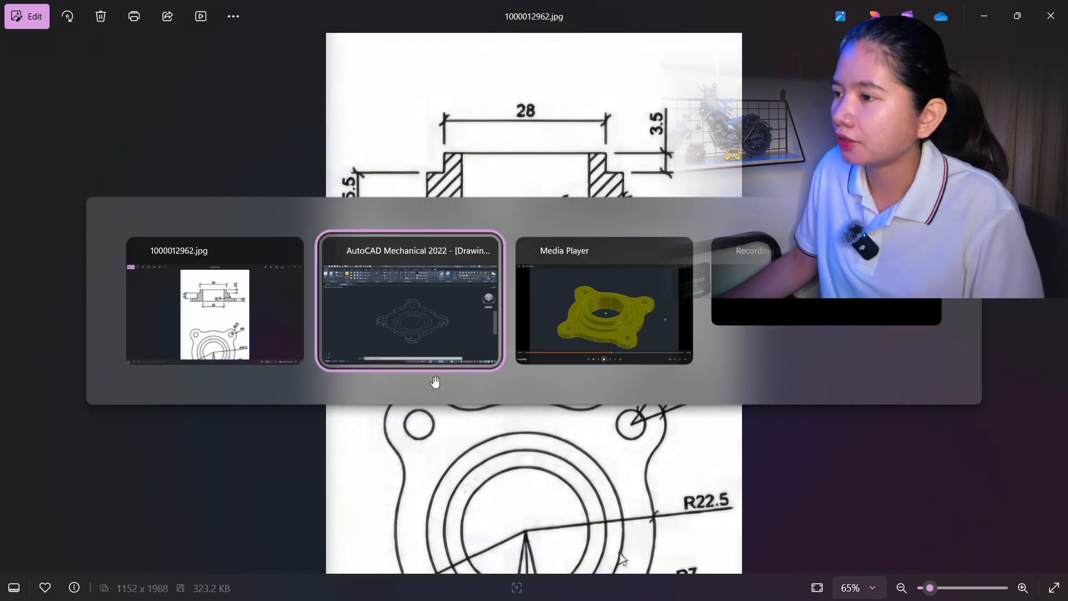
pyautogui.hotkey('alt', 'Tab')
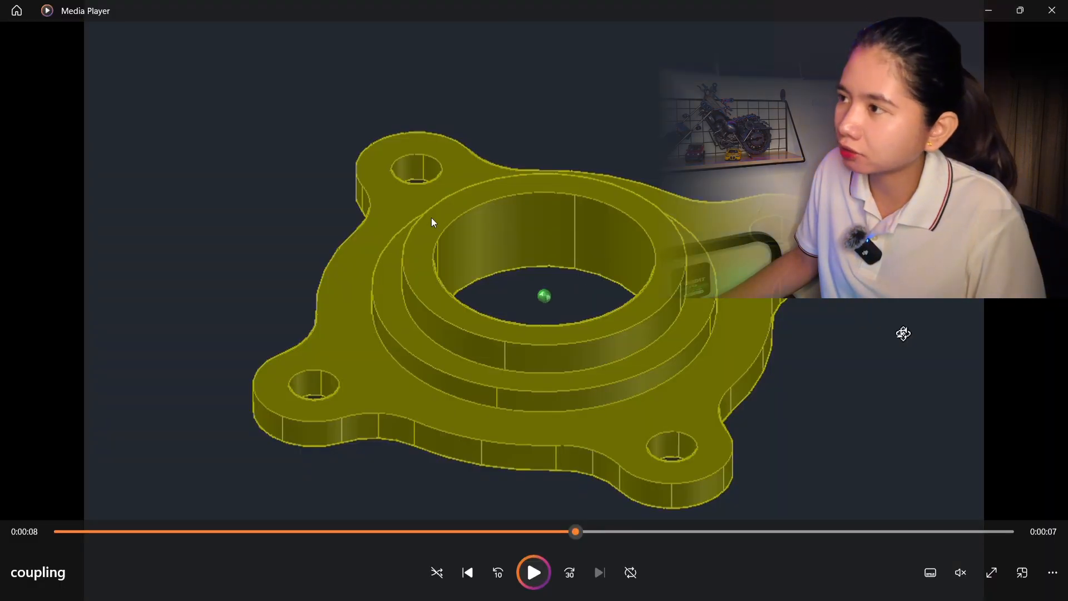
pyautogui.hotkey('alt', 'Tab')
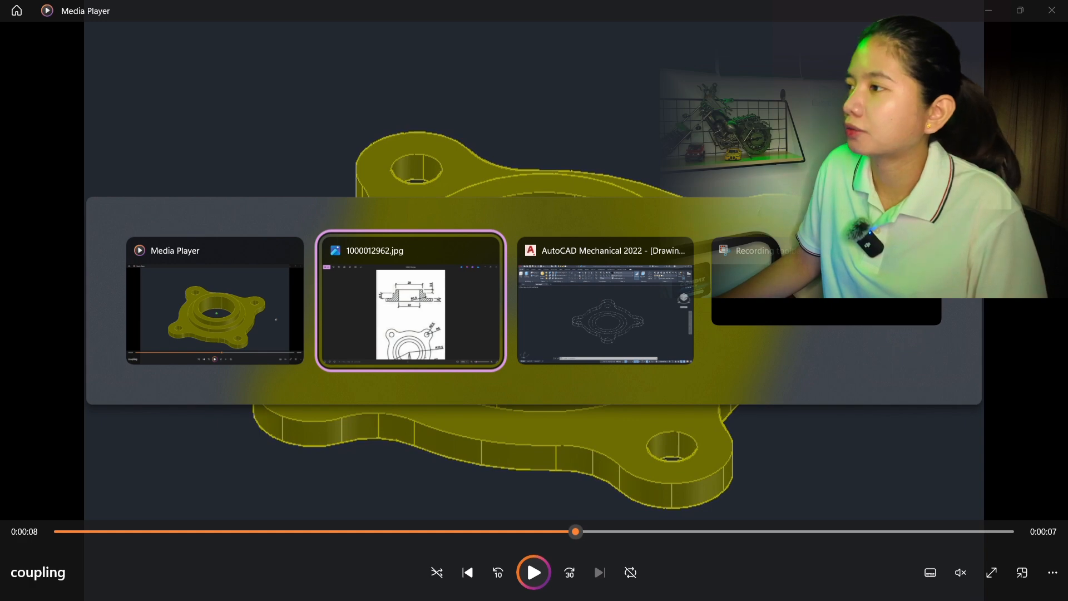
pyautogui.hotkey('alt', 'Tab')
pyautogui.scroll(2, 547, 250)
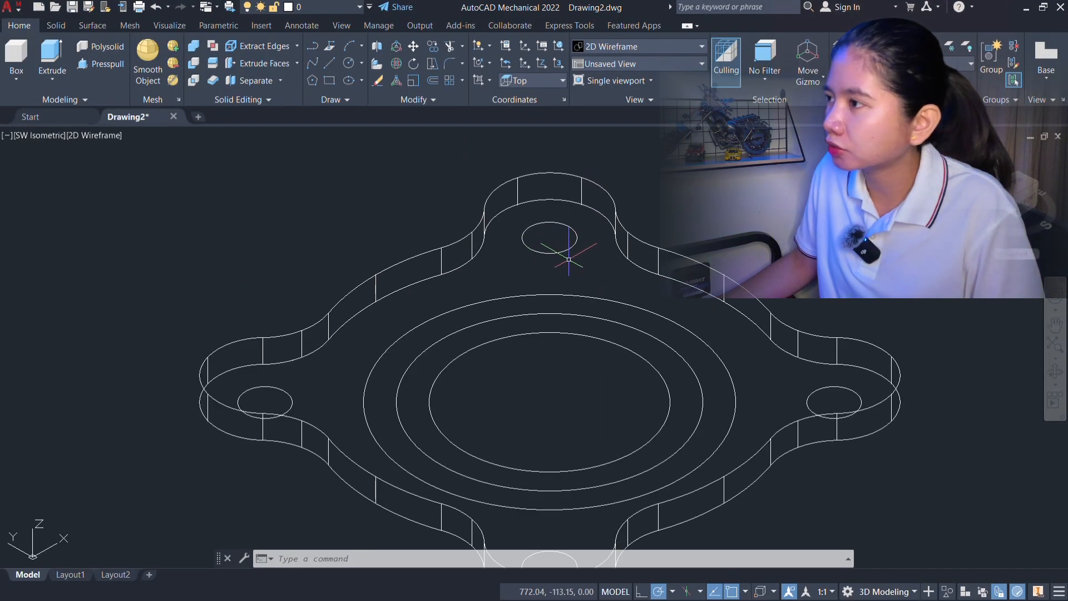
pyautogui.click(573, 274)
pyautogui.click(550, 244)
pyautogui.click(292, 389)
pyautogui.click(245, 415)
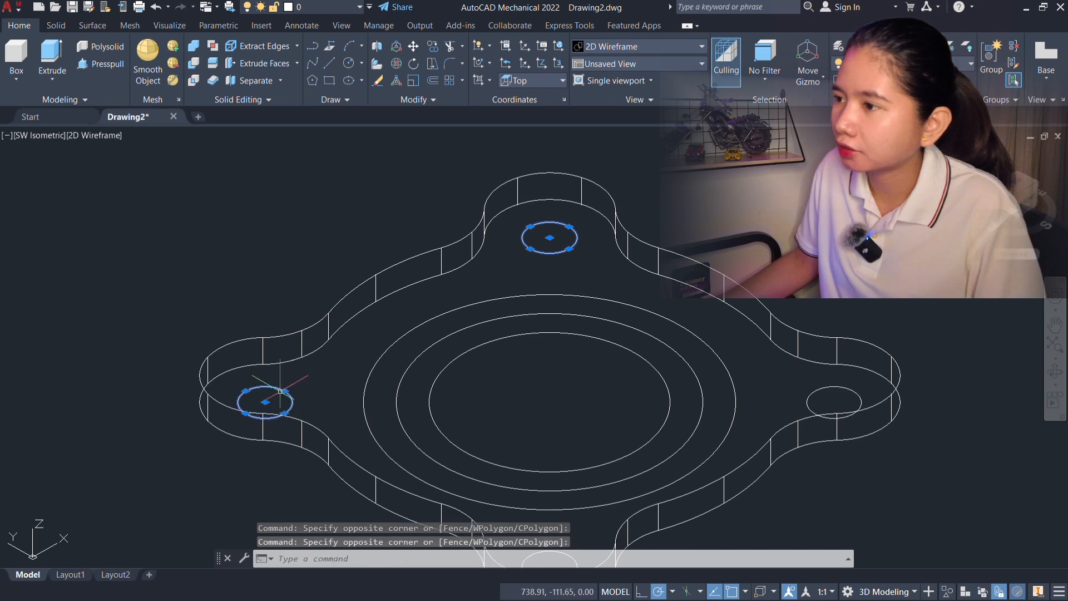
pyautogui.press('Escape')
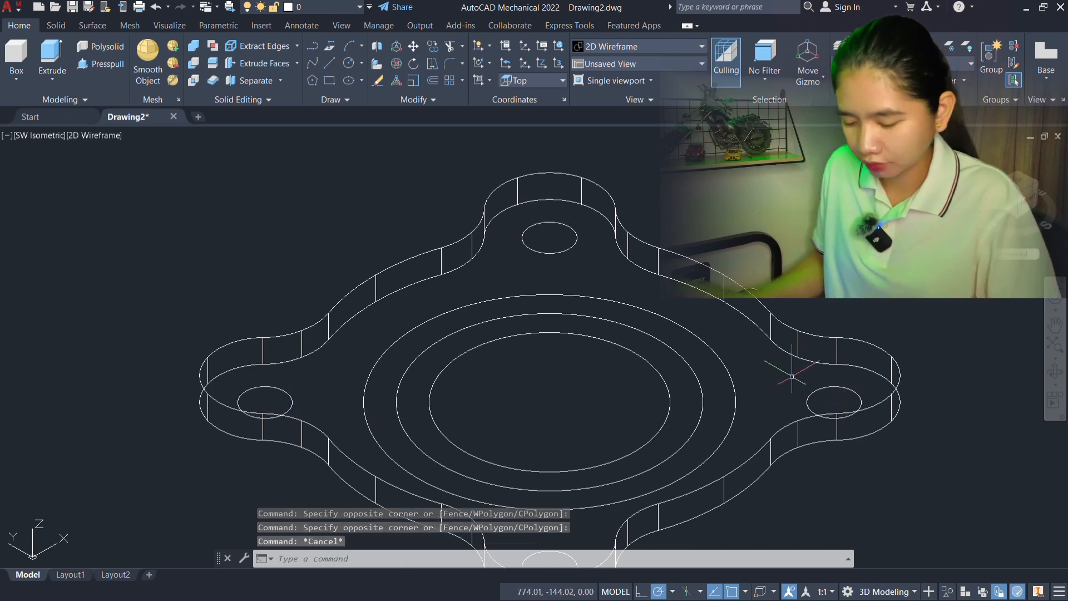
# Step: Extrude the four small hole circles in the flange lobes to a height of 3
pyautogui.write('EXT')
pyautogui.press('Return')
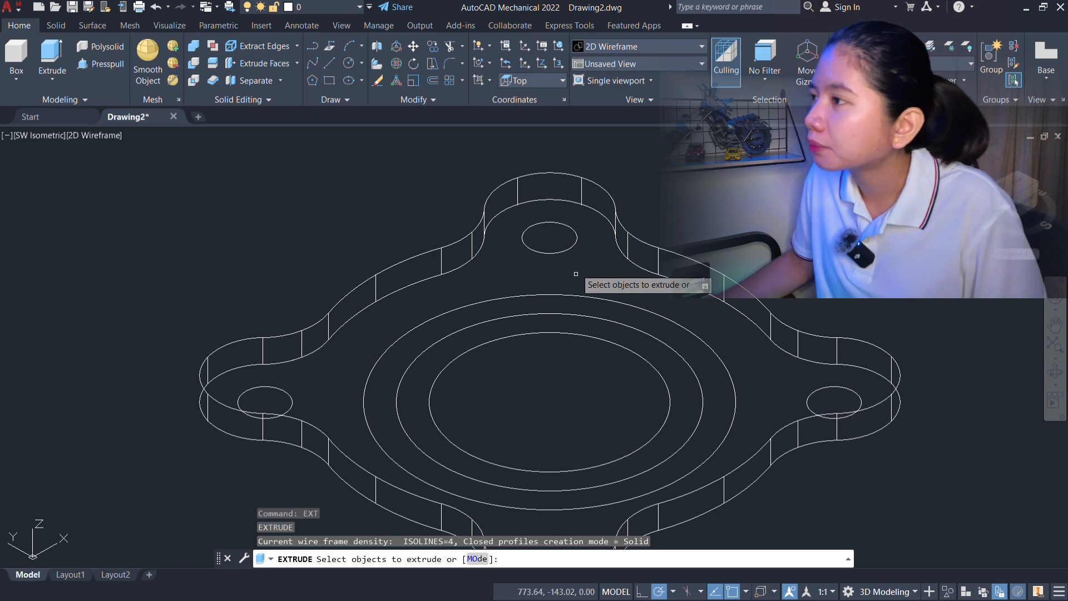
pyautogui.click(572, 250)
pyautogui.click(816, 390)
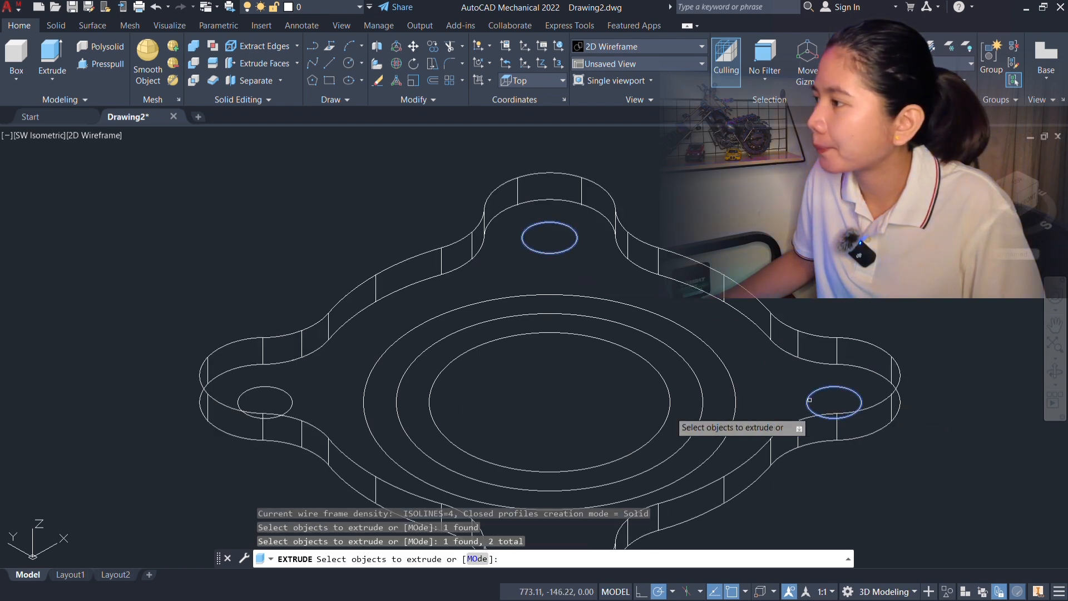
pyautogui.click(290, 409)
pyautogui.moveTo(622, 557); pyautogui.dragTo(626, 469, button='middle')
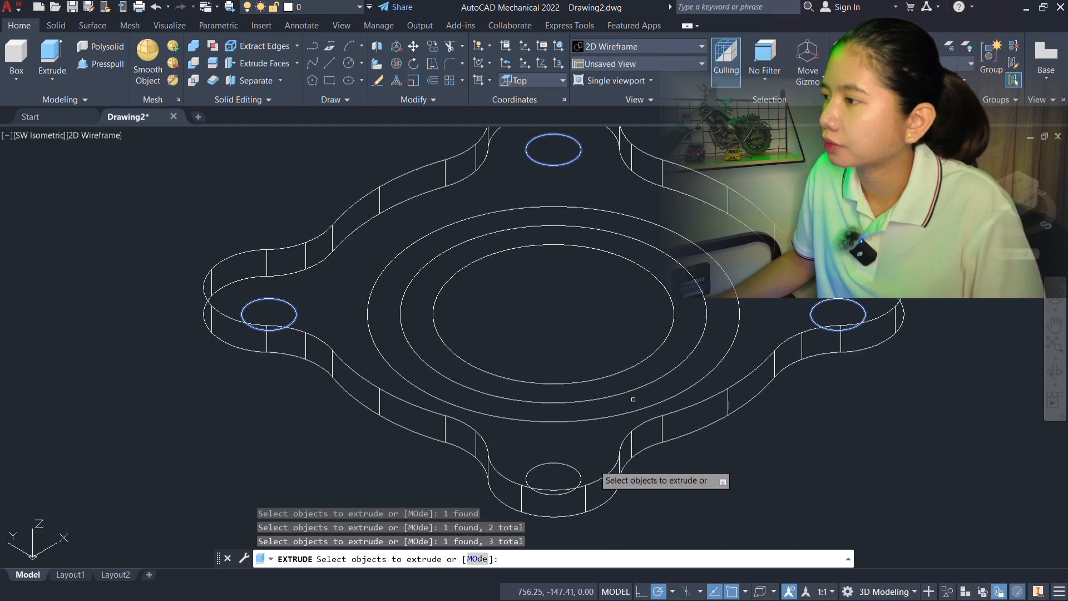
pyautogui.click(581, 475)
pyautogui.press('Return')
pyautogui.scroll(-3, 667, 261)
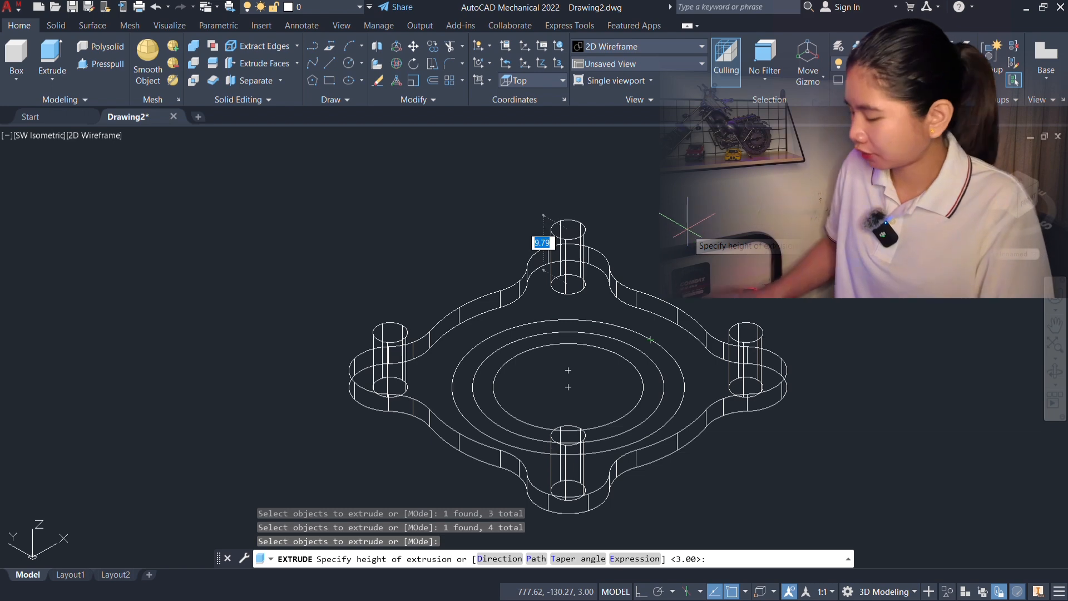
pyautogui.write('3')
pyautogui.press('Return')
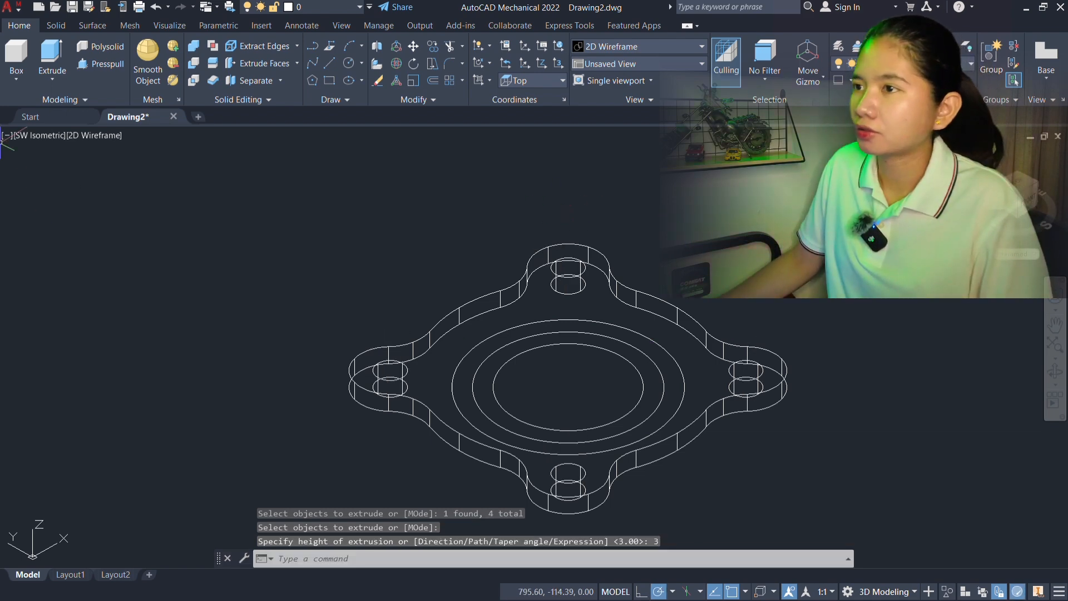
# Step: Preview the flange with its four hole cylinders in the Shaded with edges visual style, and restore 2D Wireframe
pyautogui.click(98, 134)
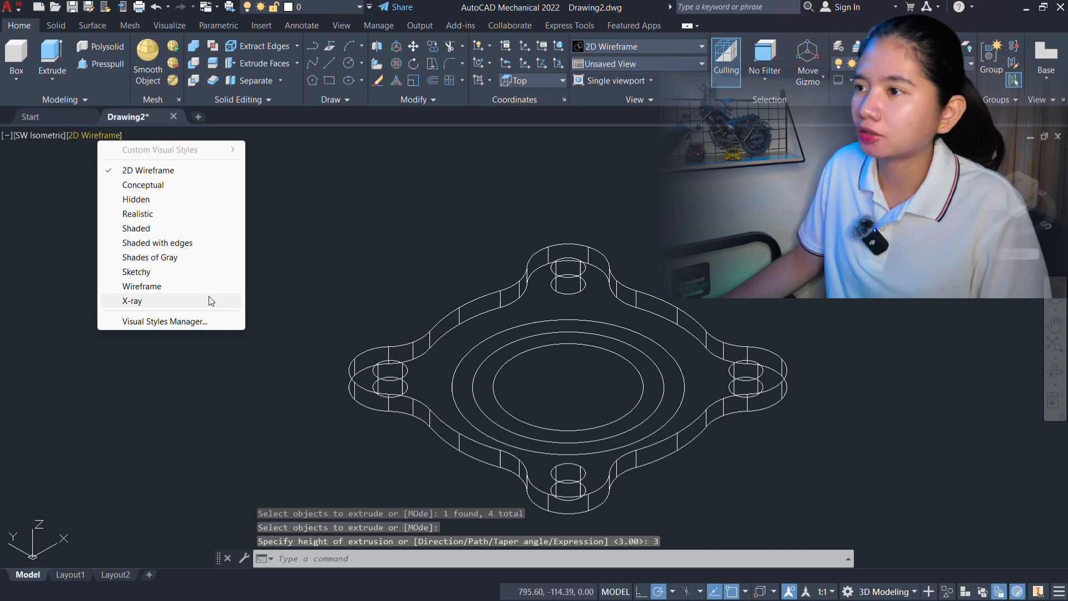
pyautogui.click(196, 243)
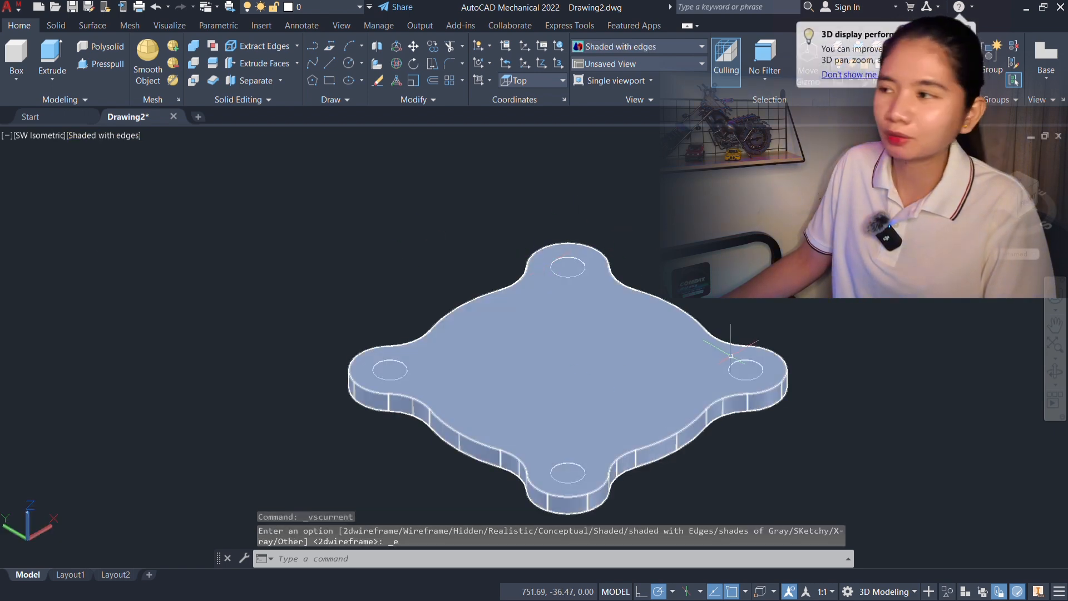
pyautogui.click(82, 136)
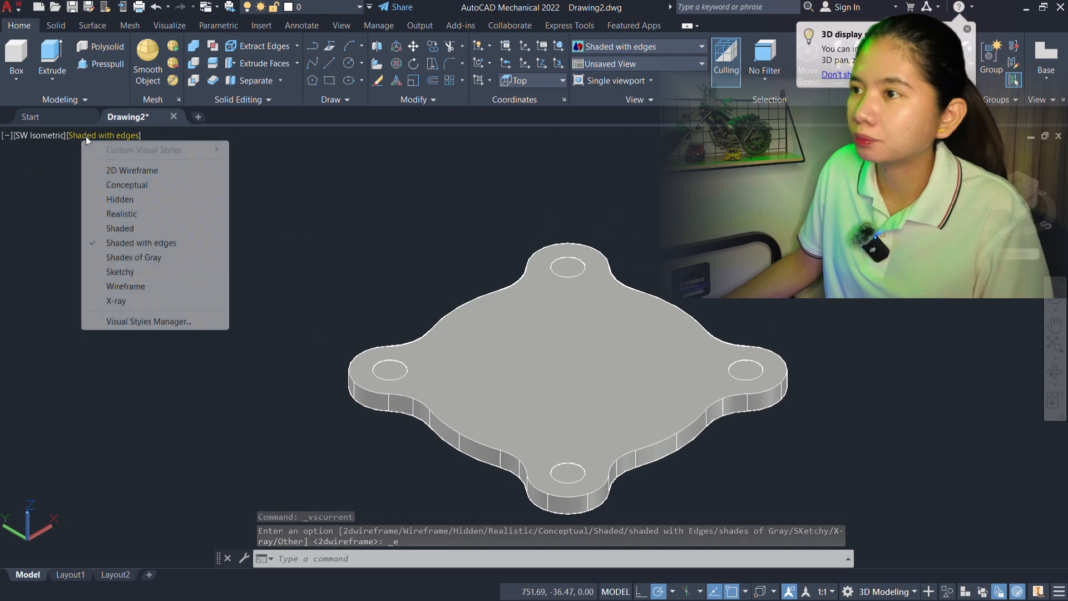
pyautogui.click(121, 170)
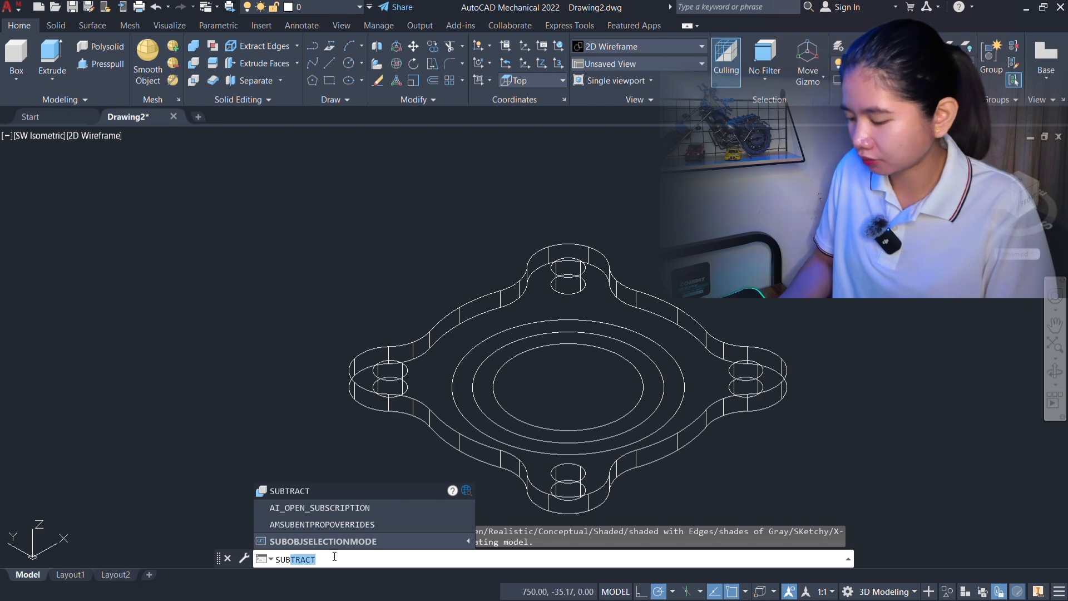
# Step: Subtract the four small hole cylinders from the flange solid
pyautogui.press('Return')
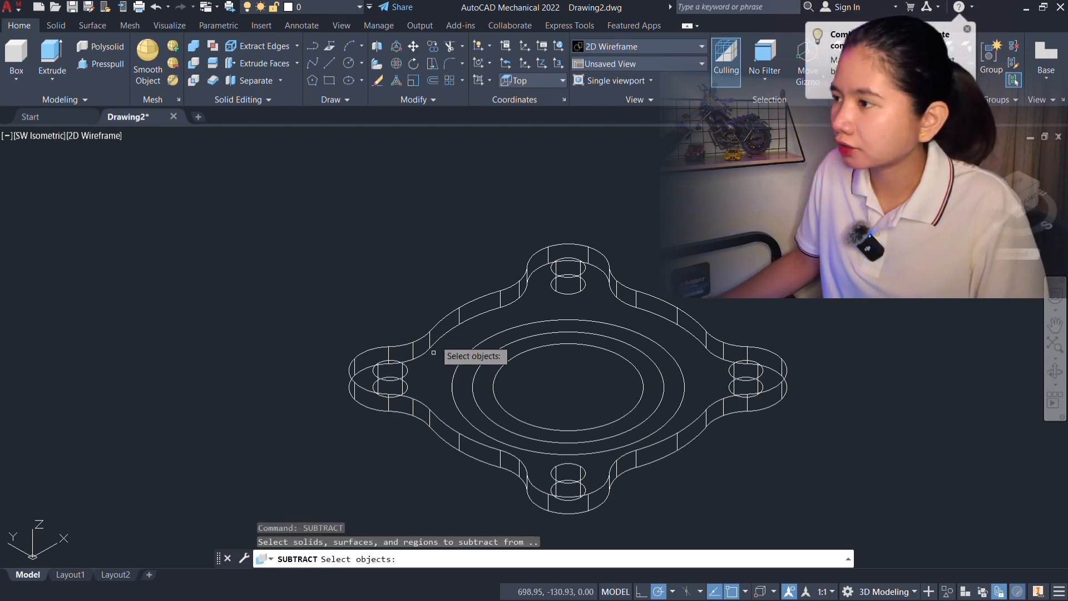
pyautogui.click(431, 332)
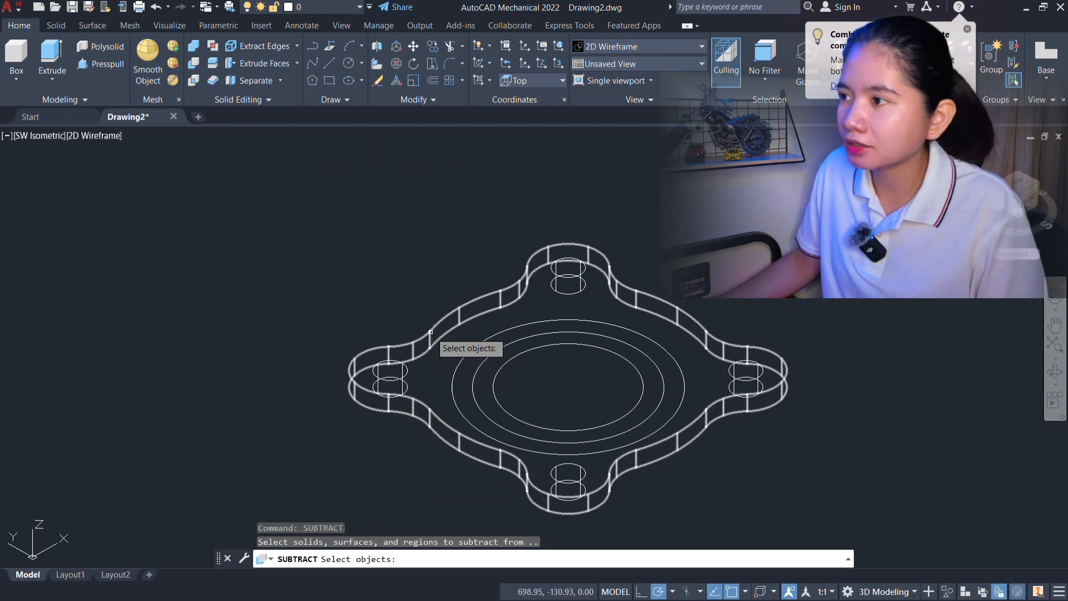
pyautogui.scroll(2, 430, 332)
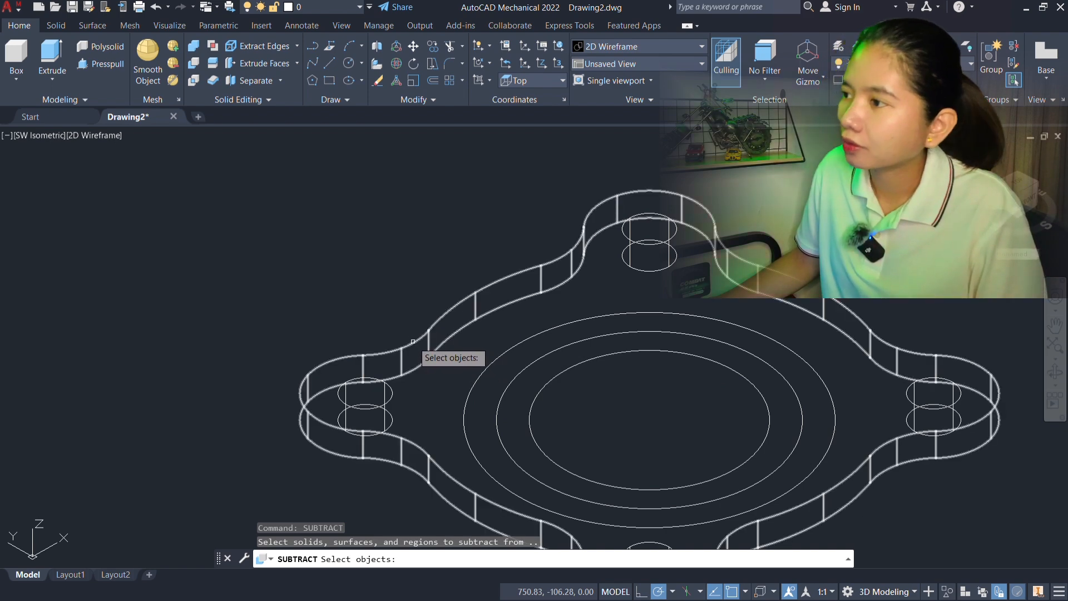
pyautogui.click(412, 341)
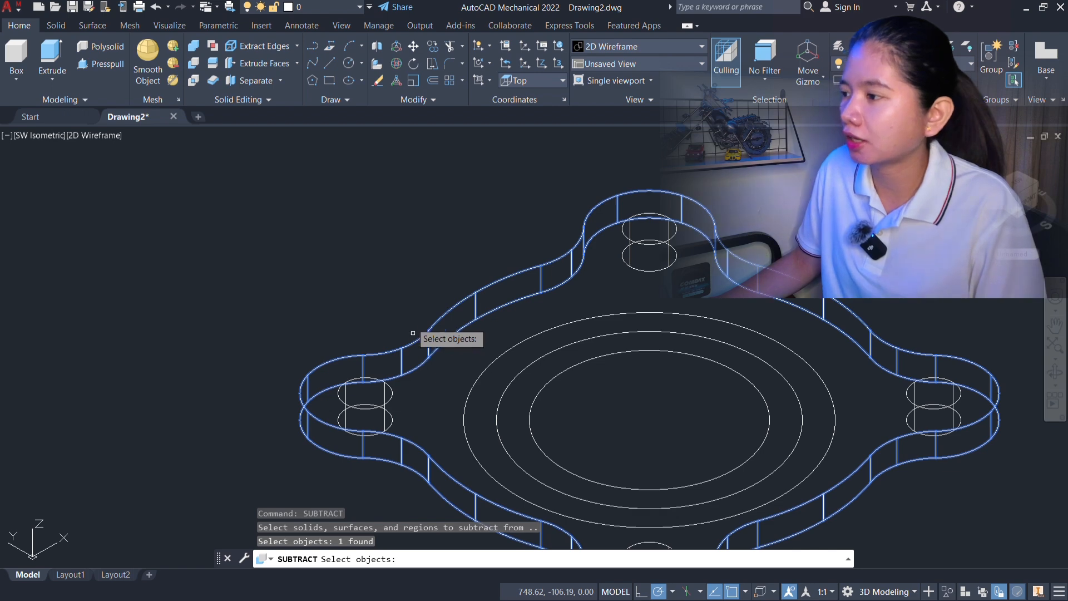
pyautogui.press('Return')
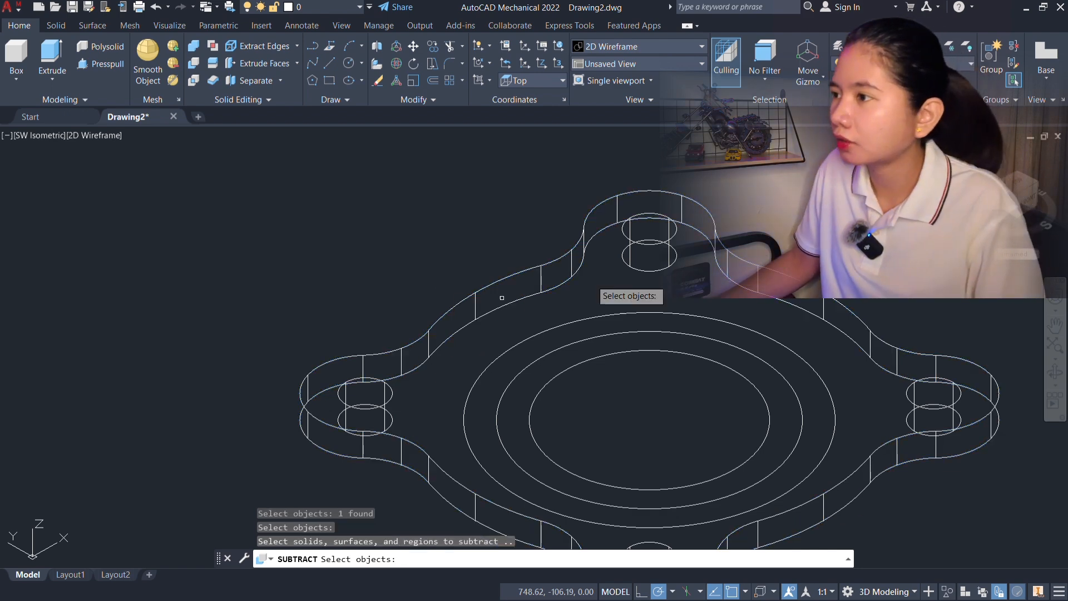
pyautogui.click(652, 253)
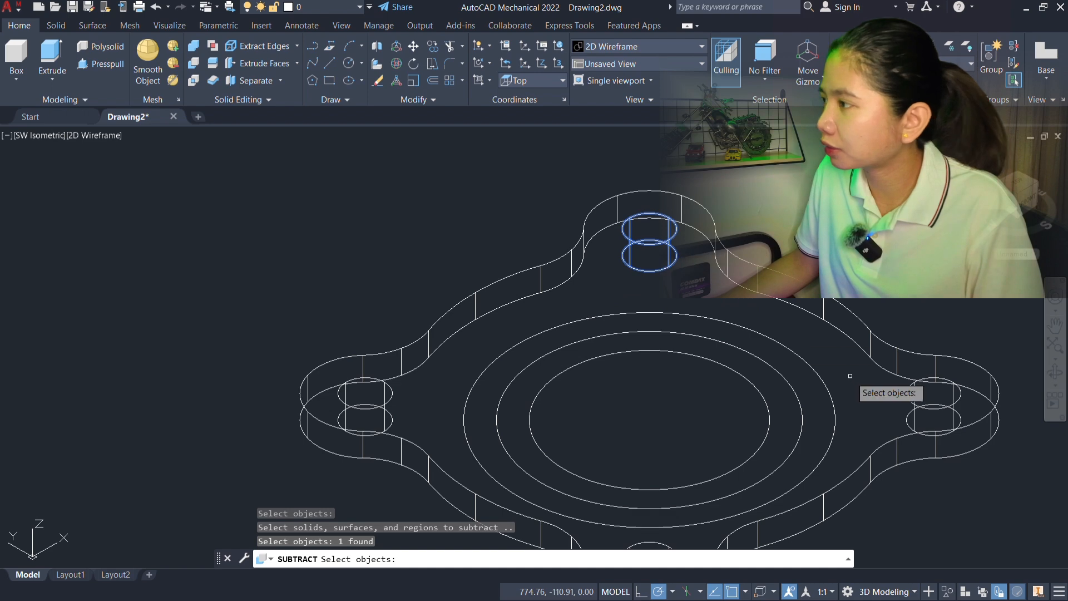
pyautogui.click(909, 396)
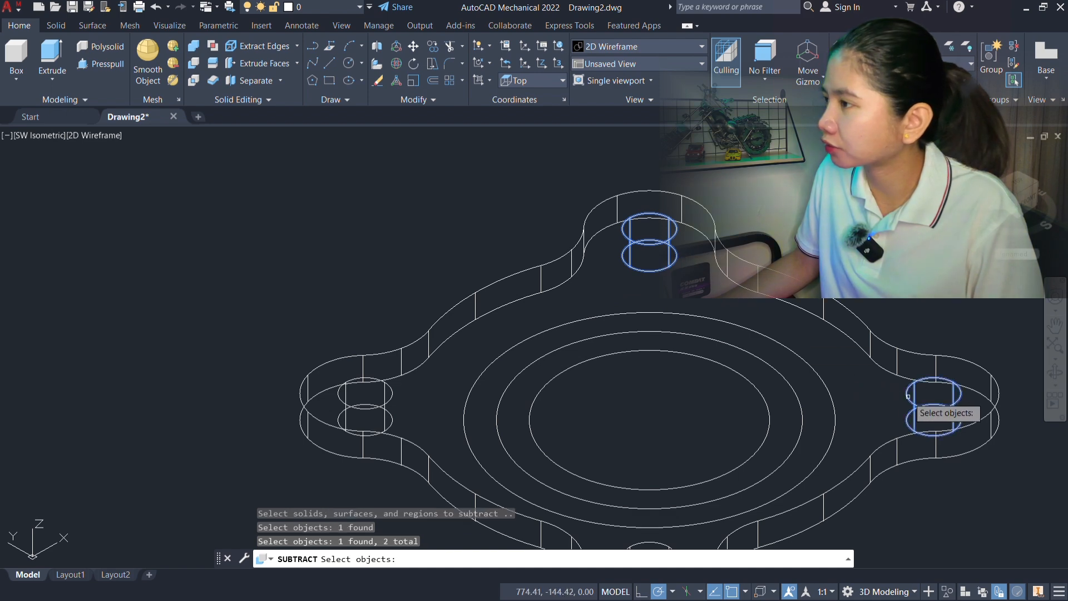
pyautogui.click(382, 401)
pyautogui.moveTo(615, 397); pyautogui.dragTo(594, 268, button='middle')
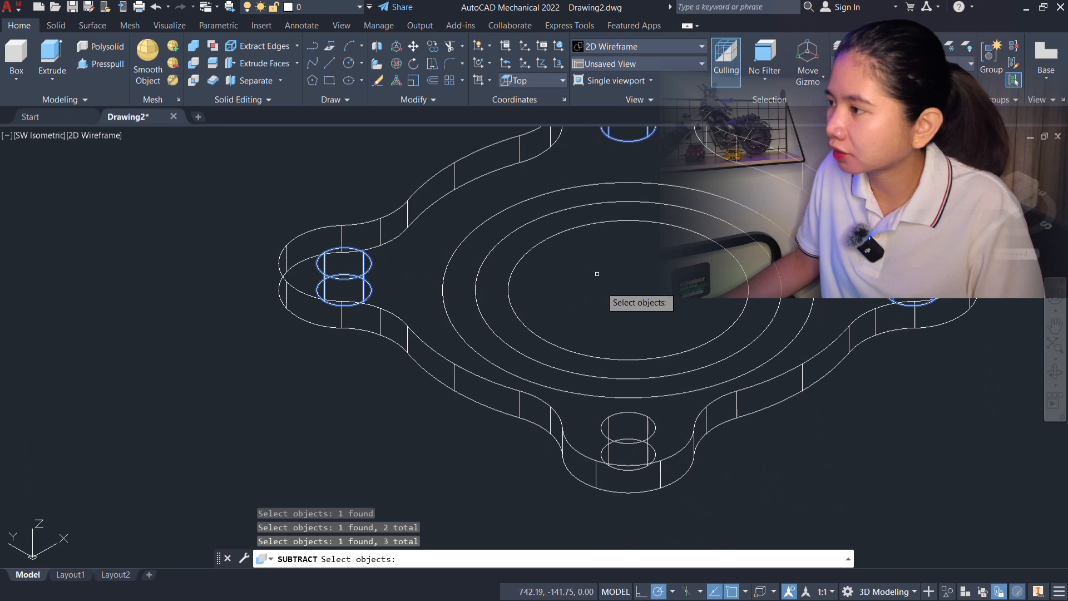
pyautogui.click(643, 441)
pyautogui.press('Return')
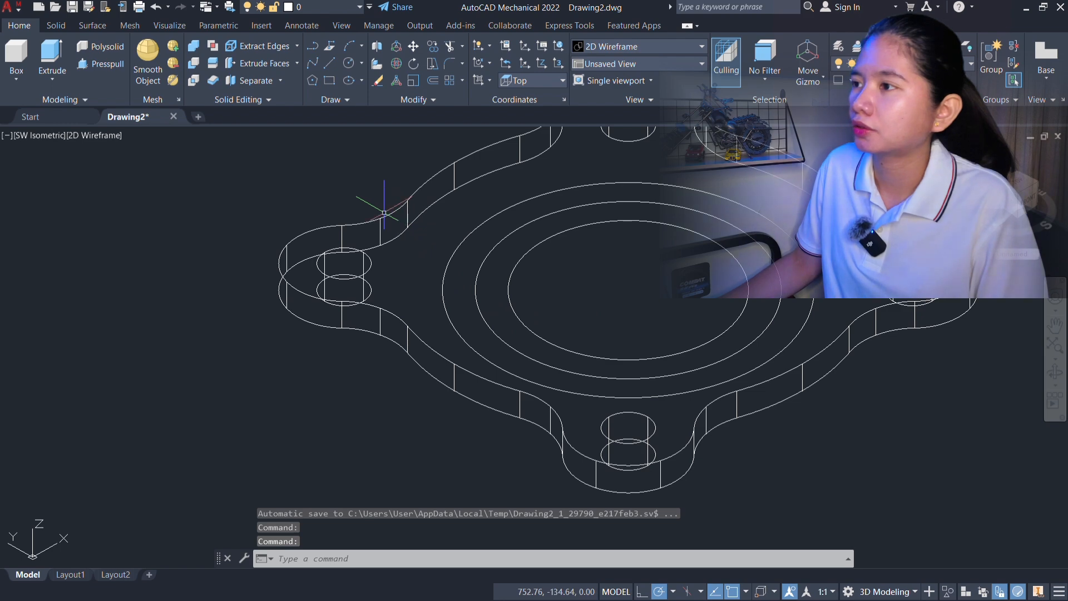
# Step: Inspect the subtracted lobe holes in the Shaded with edges visual style, and return to 2D Wireframe
pyautogui.click(96, 136)
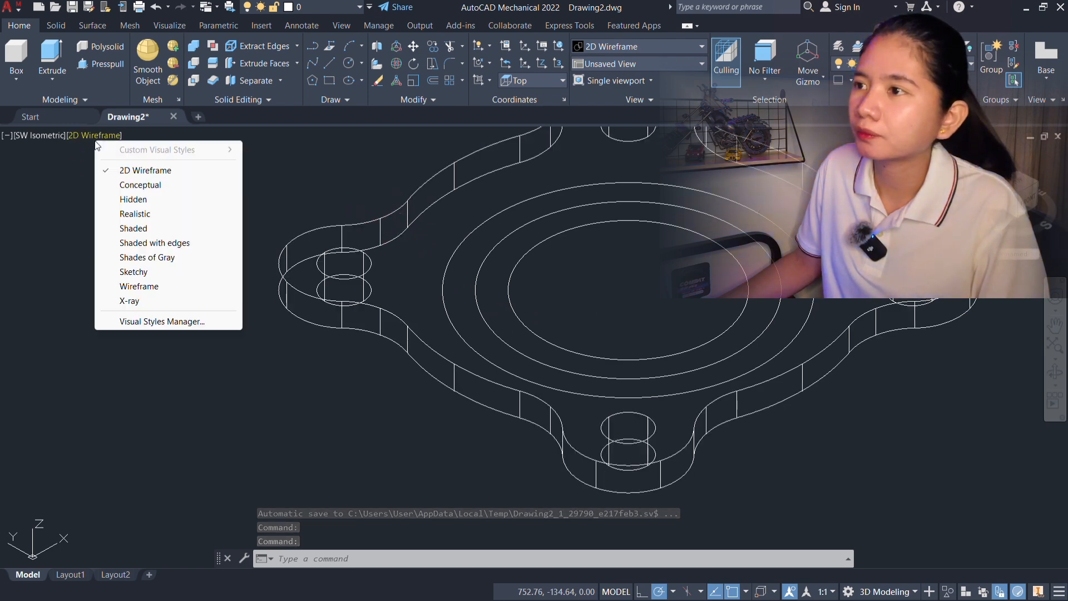
pyautogui.click(176, 249)
pyautogui.moveTo(732, 261); pyautogui.dragTo(667, 351, button='middle')
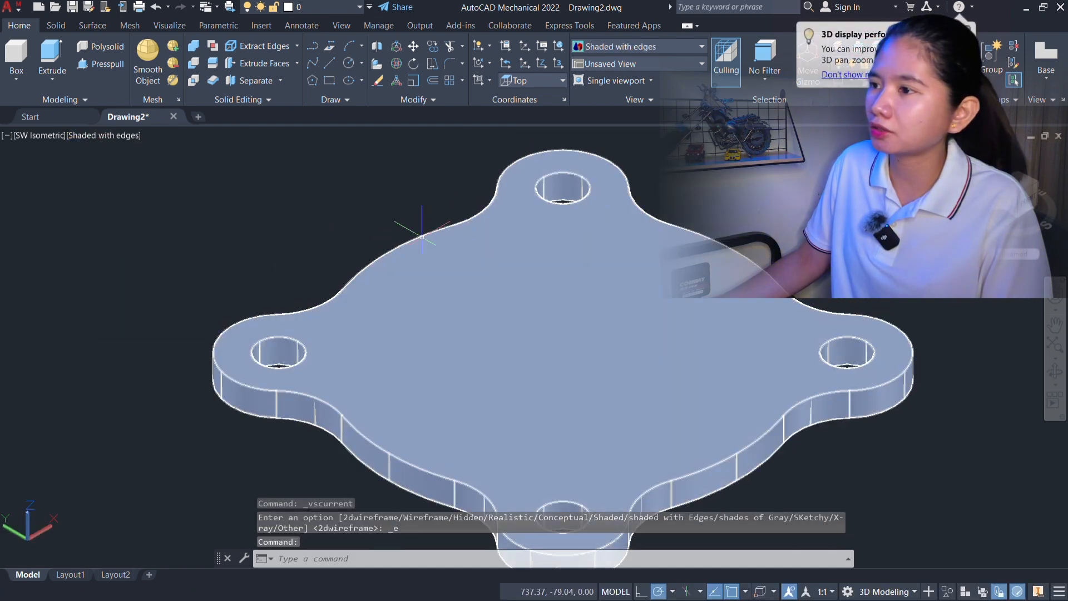
pyautogui.click(100, 136)
pyautogui.click(133, 171)
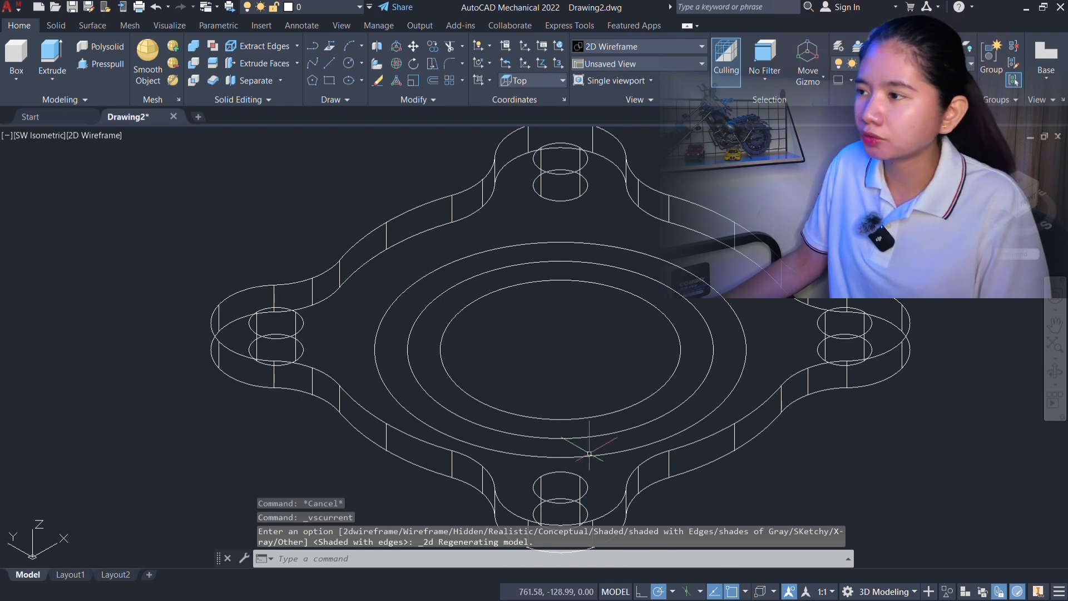
# Step: Examine the reference drawing's section view for the lower boss height, compare it with the finished coupling video, and return to AutoCAD
pyautogui.hotkey('alt', 'Tab')
pyautogui.click(611, 361)
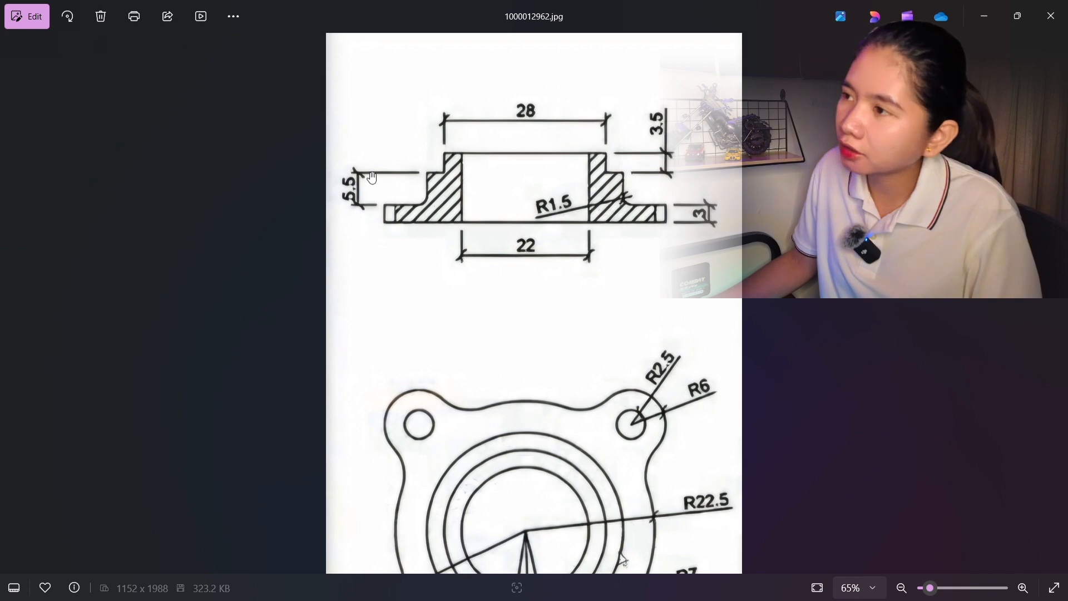
pyautogui.hotkey('alt', 'Tab')
pyautogui.press('Tab')
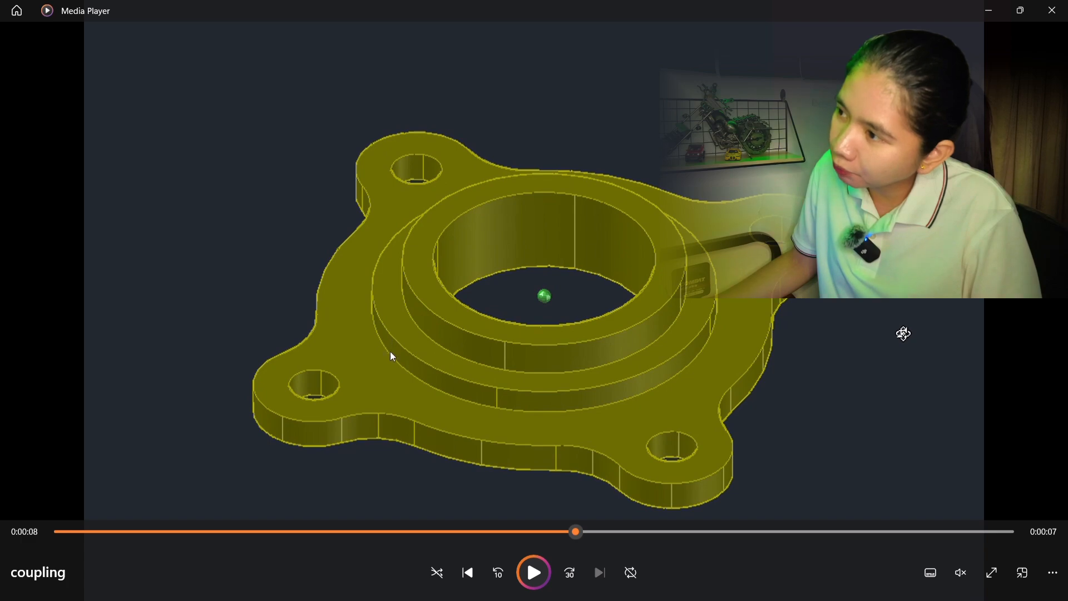
pyautogui.hotkey('alt', 'Tab')
pyautogui.press('Tab')
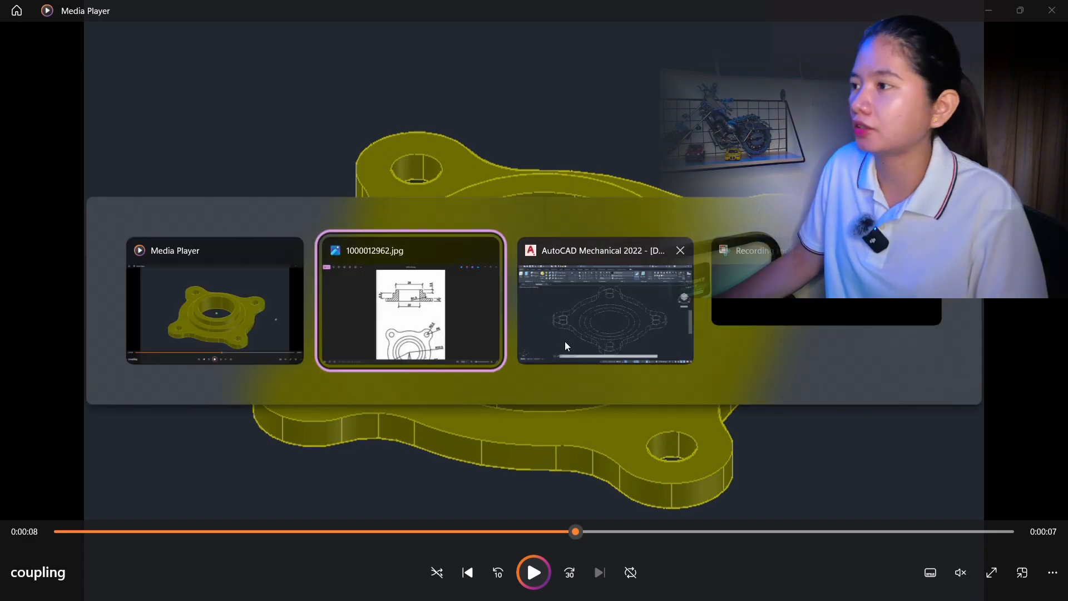
# Step: Extrude the outermost of the three concentric central circles to a height of 5.5
pyautogui.scroll(-3, 440, 311)
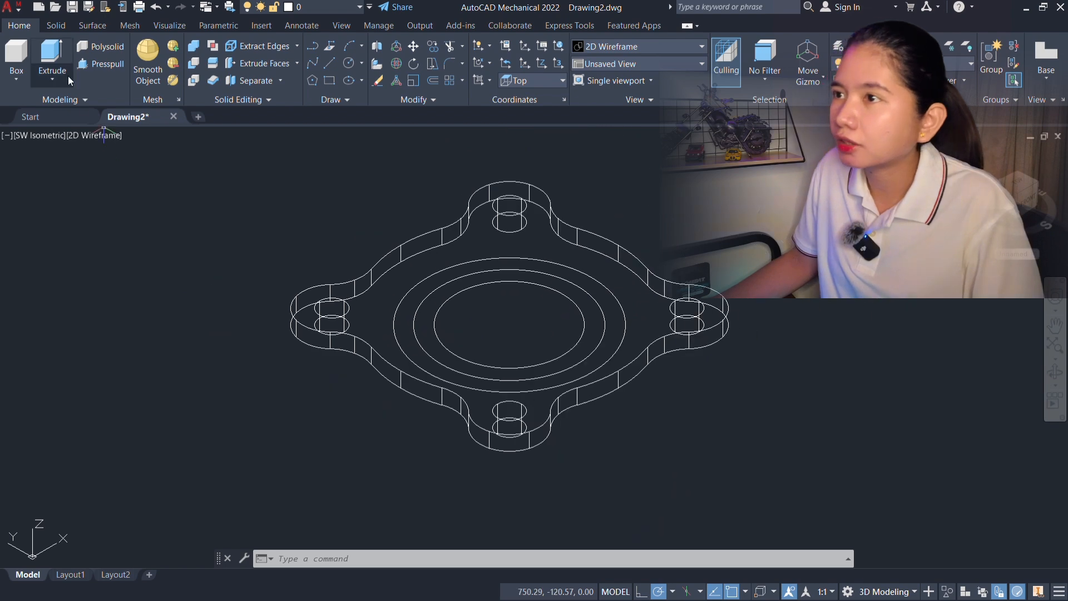
pyautogui.click(52, 55)
pyautogui.click(405, 313)
pyautogui.press('Return')
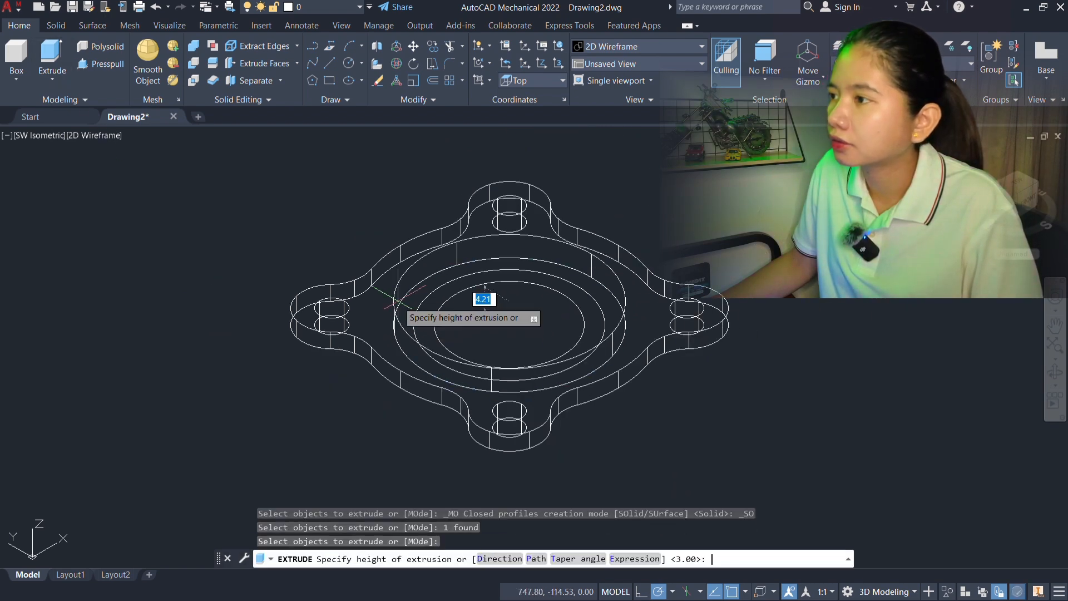
pyautogui.write('5.5')
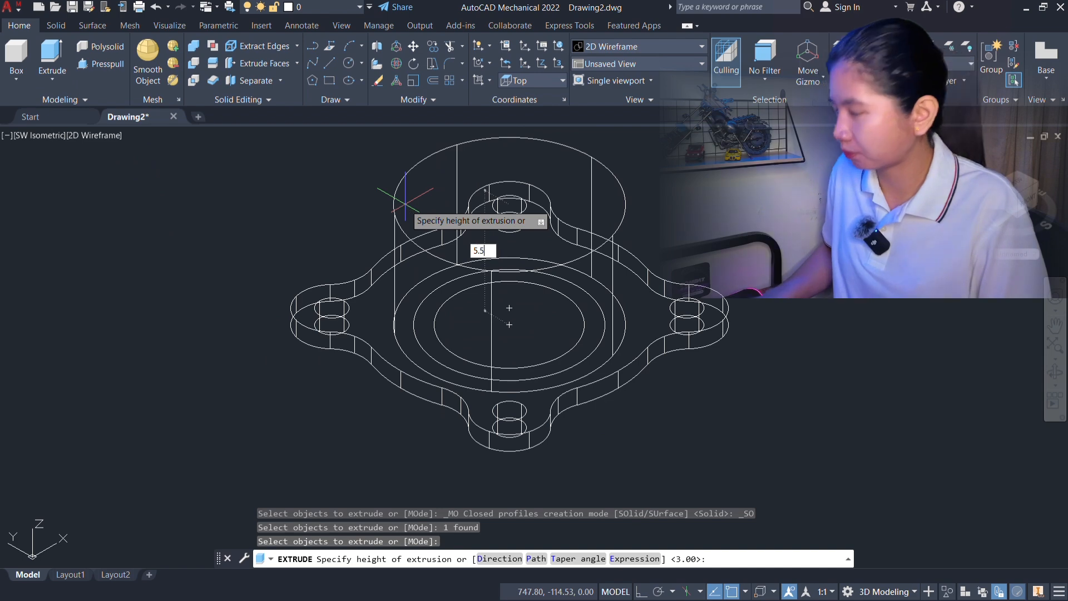
pyautogui.press('Return')
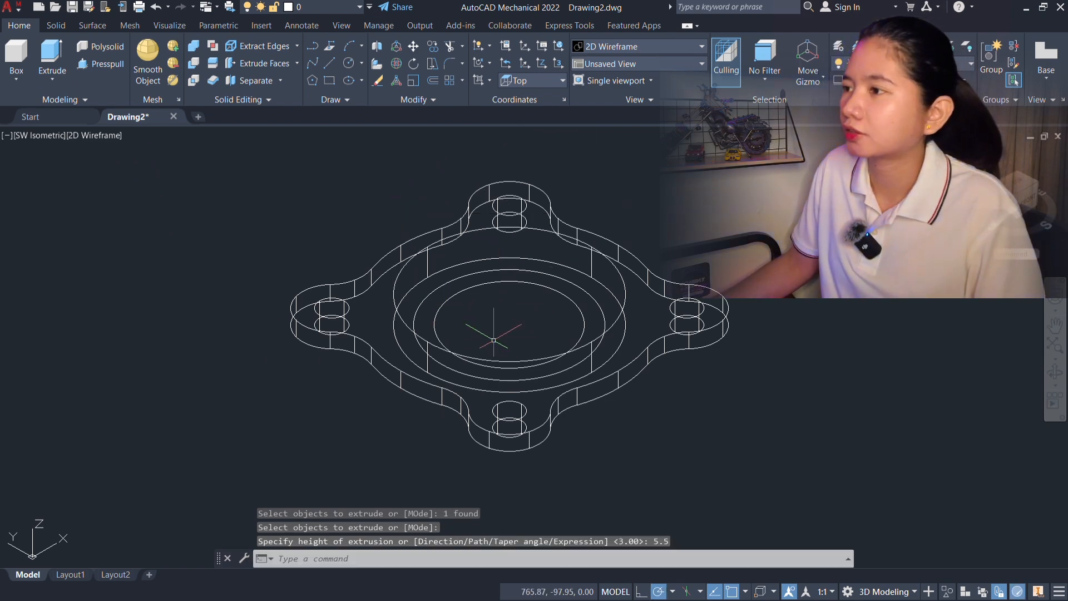
# Step: Check the upper boss step's height in the reference section view against the finished coupling video, and return to AutoCAD
pyautogui.hotkey('alt', 'Tab')
pyautogui.click(595, 359)
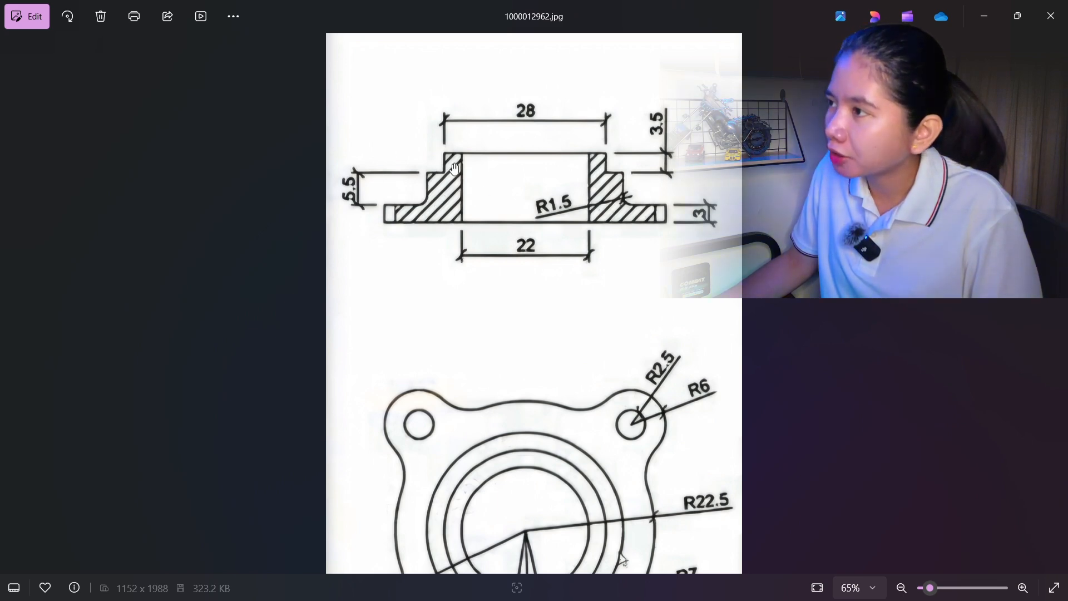
pyautogui.hotkey('alt', 'Tab')
pyautogui.click(681, 376)
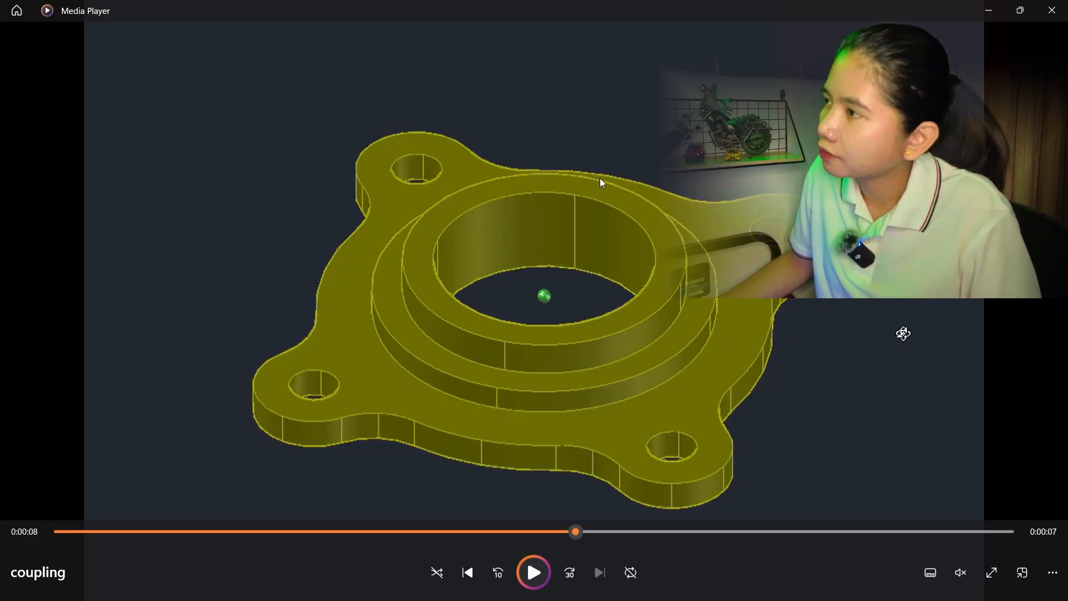
pyautogui.hotkey('alt', 'Tab')
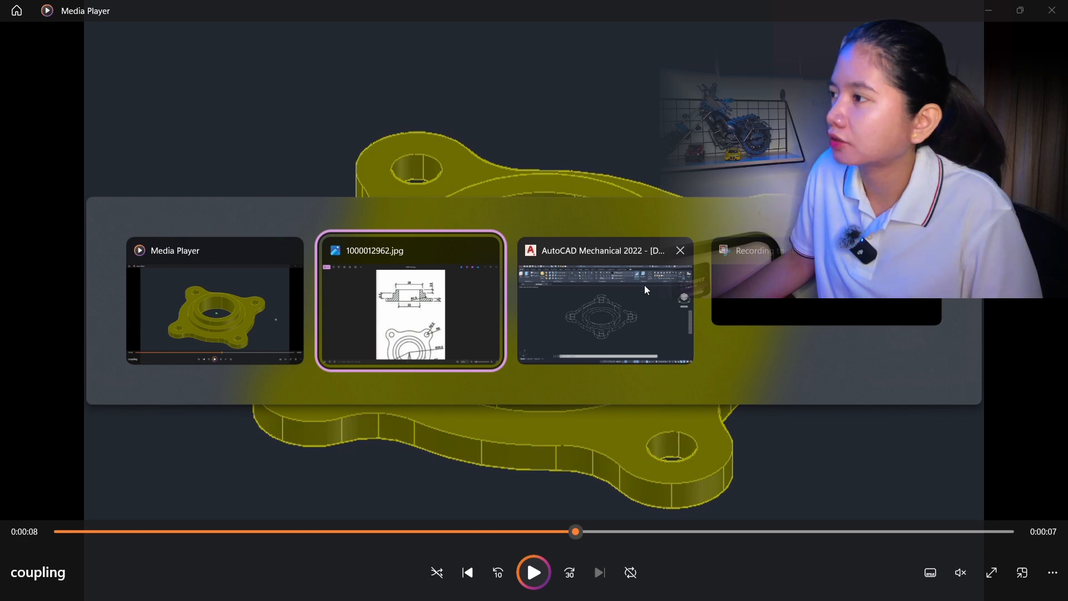
pyautogui.click(493, 317)
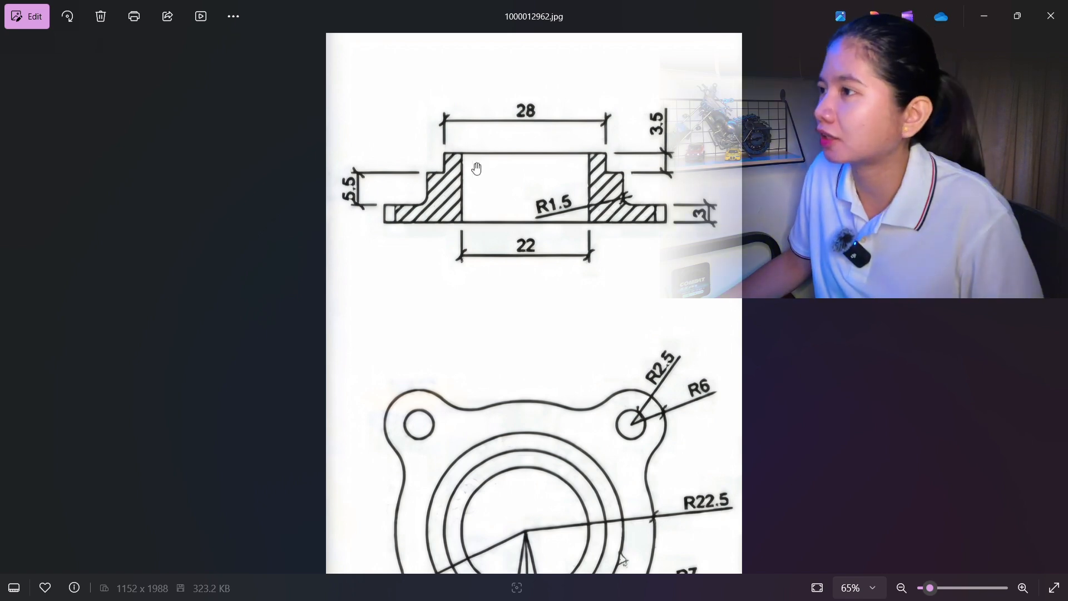
pyautogui.hotkey('alt', 'Tab')
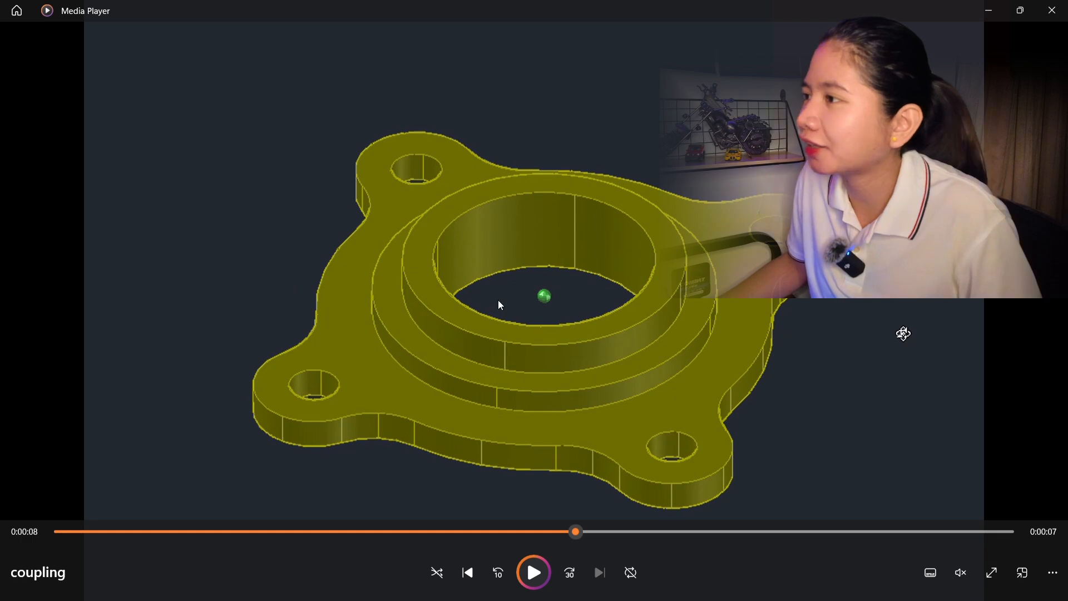
pyautogui.hotkey('alt', 'Tab')
pyautogui.hotkey('alt', 'Tab')
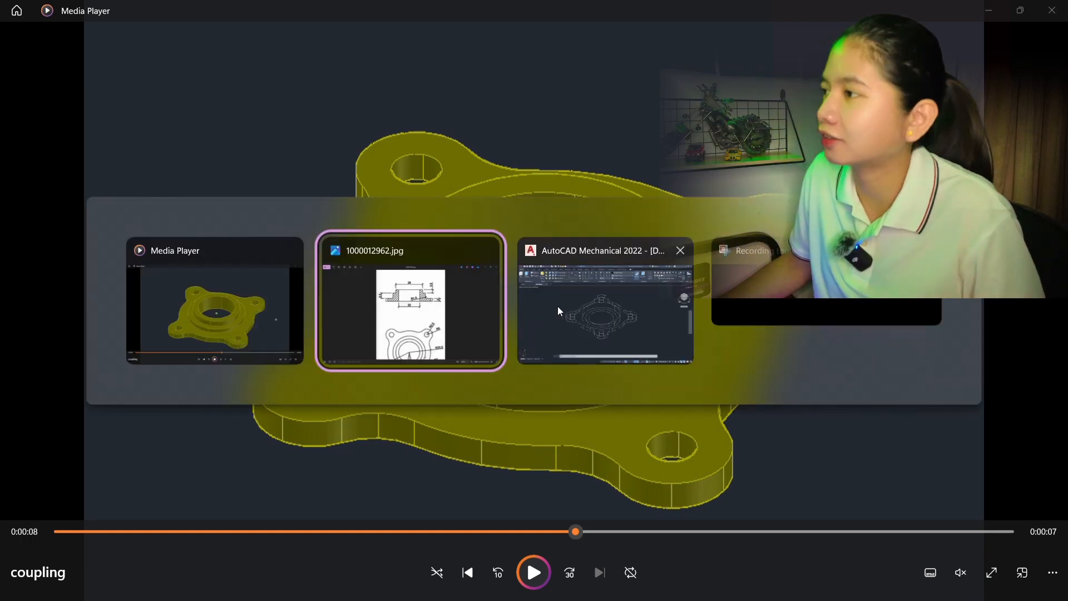
# Step: Extrude the middle one of the three concentric central circles to a height of 9
pyautogui.click(53, 55)
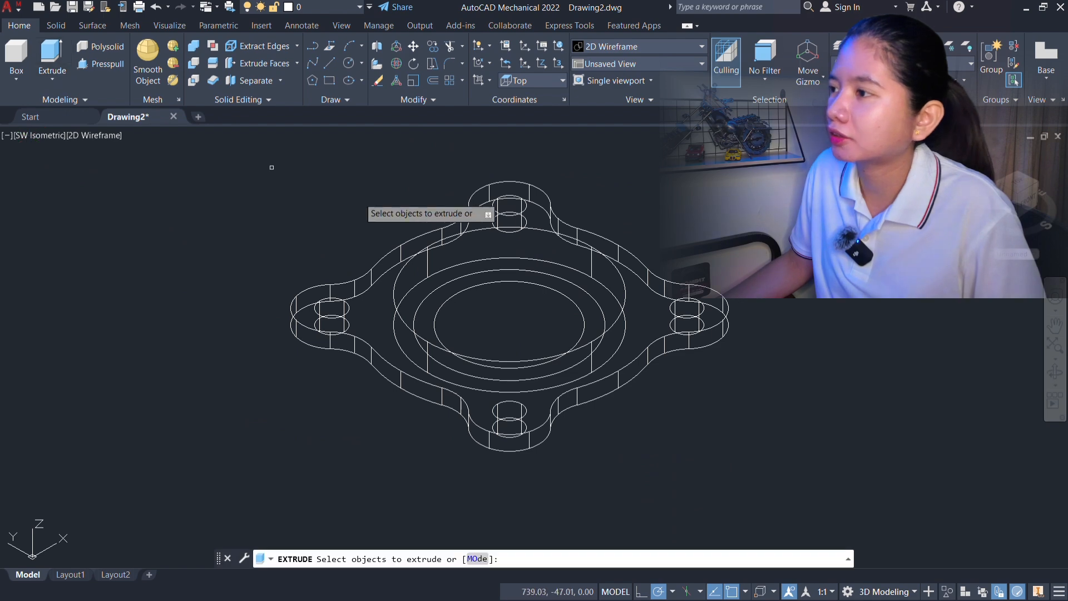
pyautogui.scroll(5, 428, 304)
pyautogui.scroll(-5, 403, 283)
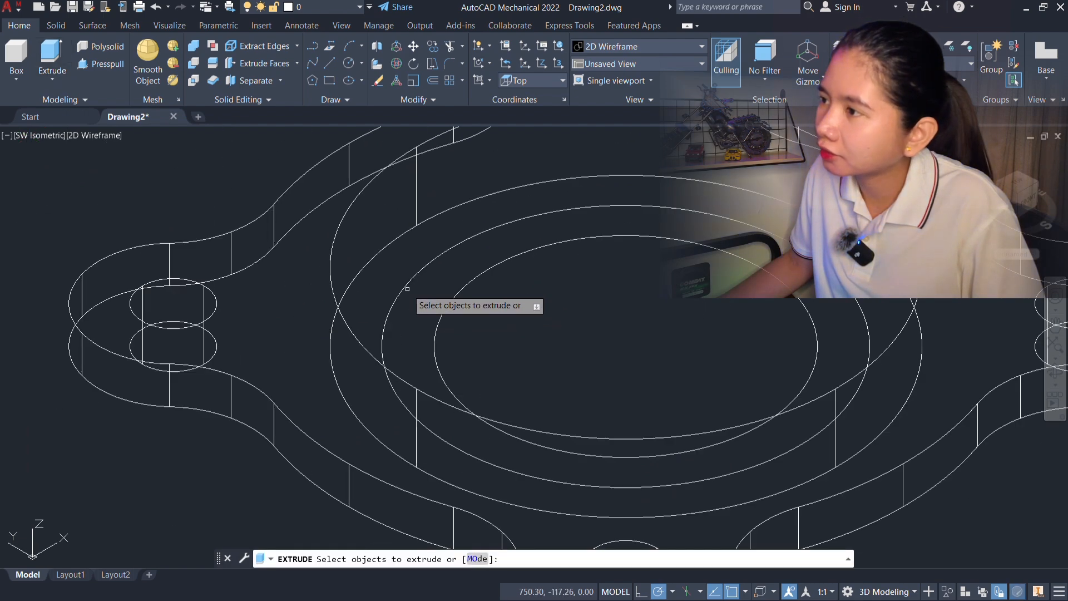
pyautogui.click(414, 280)
pyautogui.press('Return')
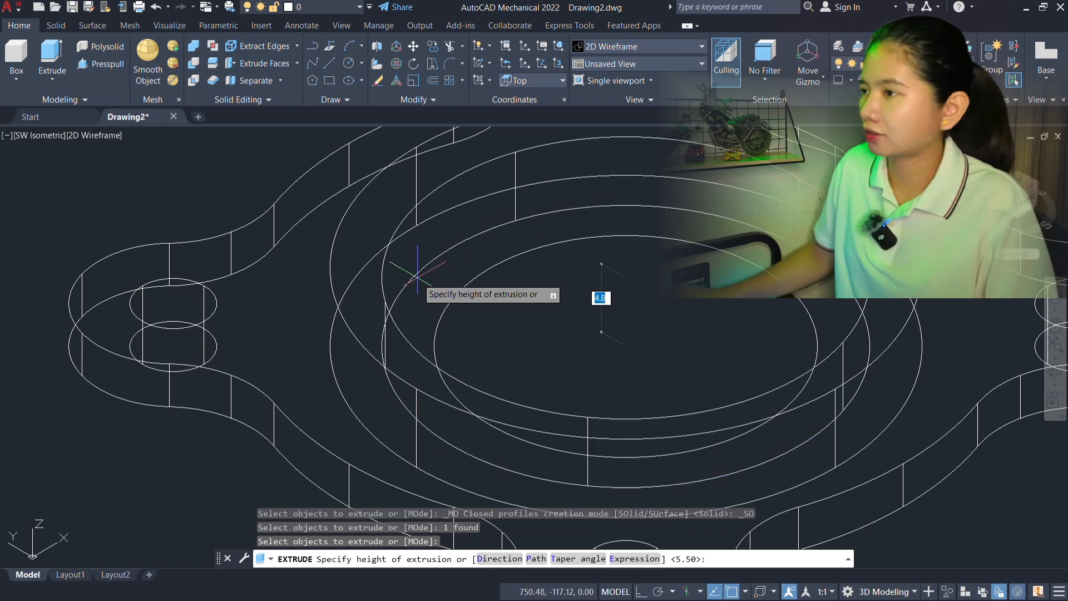
pyautogui.scroll(5, 559, 340)
pyautogui.scroll(-5, 559, 341)
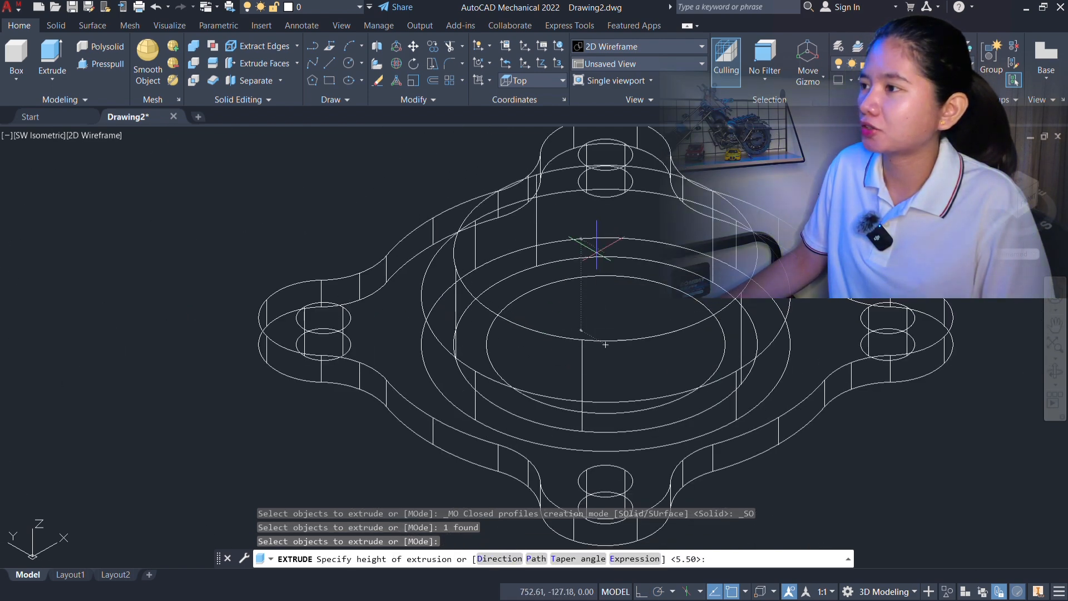
pyautogui.scroll(2, 584, 358)
pyautogui.write('9')
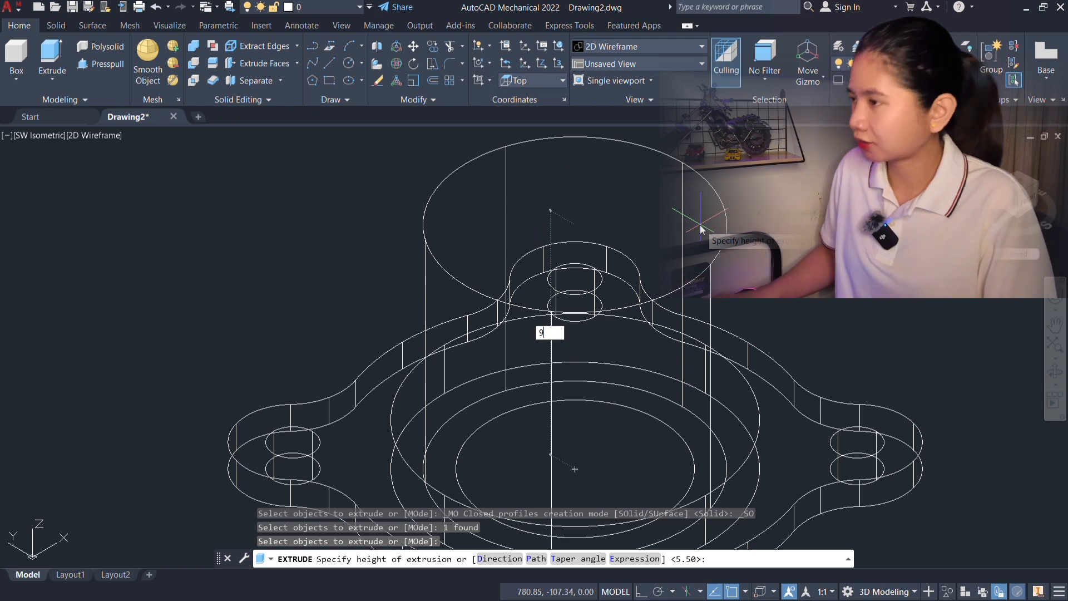
pyautogui.press('Return')
# Step: Compare the two extruded boss steps with the finished coupling video and return to AutoCAD
pyautogui.moveTo(585, 414); pyautogui.dragTo(548, 272, button='middle')
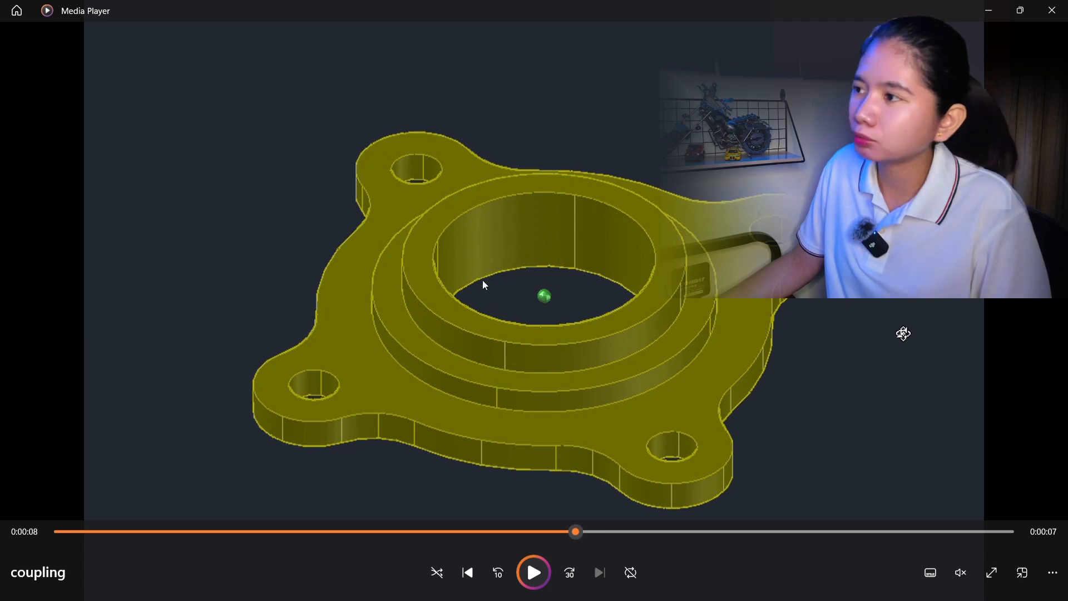
pyautogui.hotkey('alt', 'Tab')
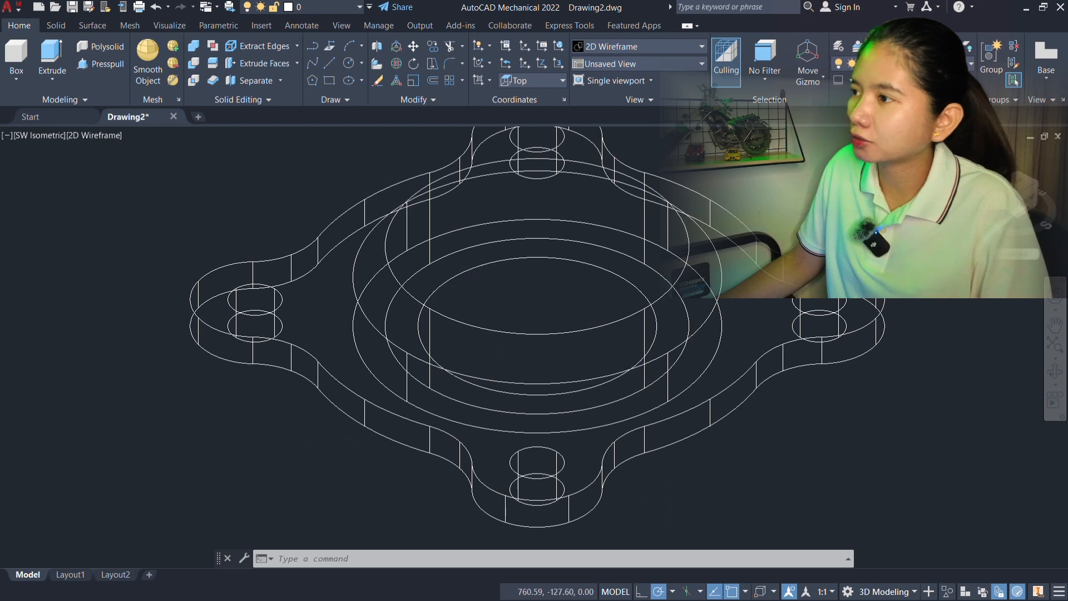
pyautogui.scroll(2, 474, 265)
pyautogui.click(472, 270)
pyautogui.press('Escape')
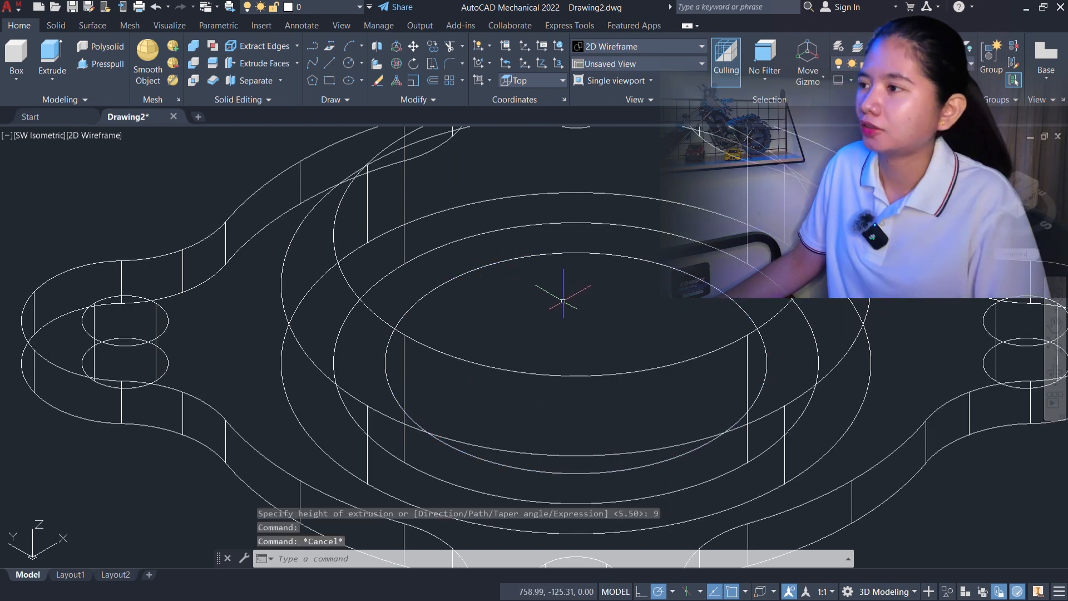
pyautogui.hotkey('alt', 'Tab')
pyautogui.hotkey('alt', 'Tab')
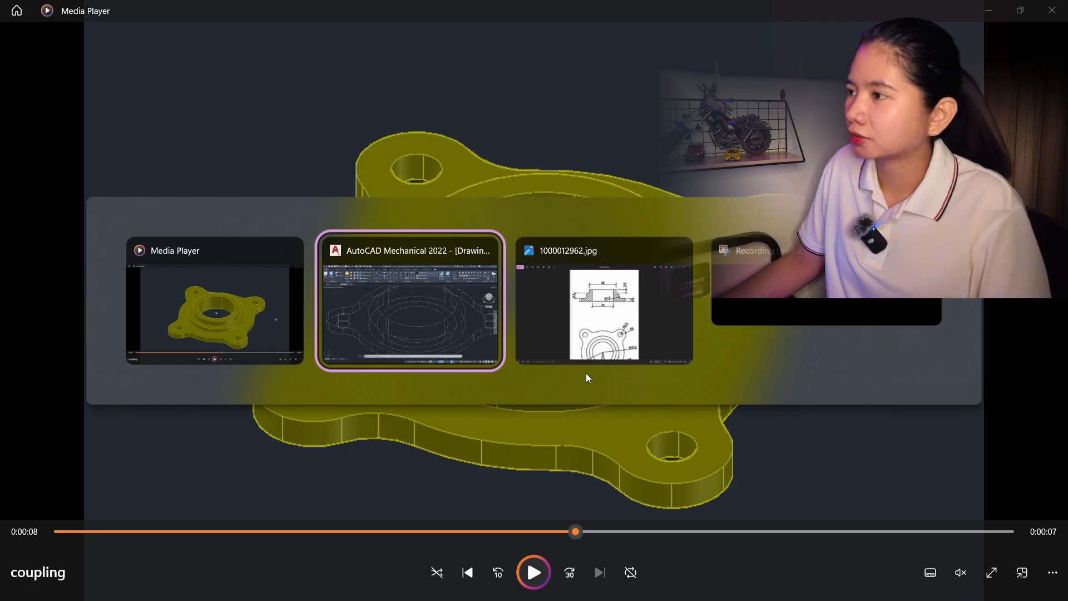
# Step: Extrude the innermost central circle freehand into a tall cylinder about 29.5 high that rises well above the boss
pyautogui.click(52, 56)
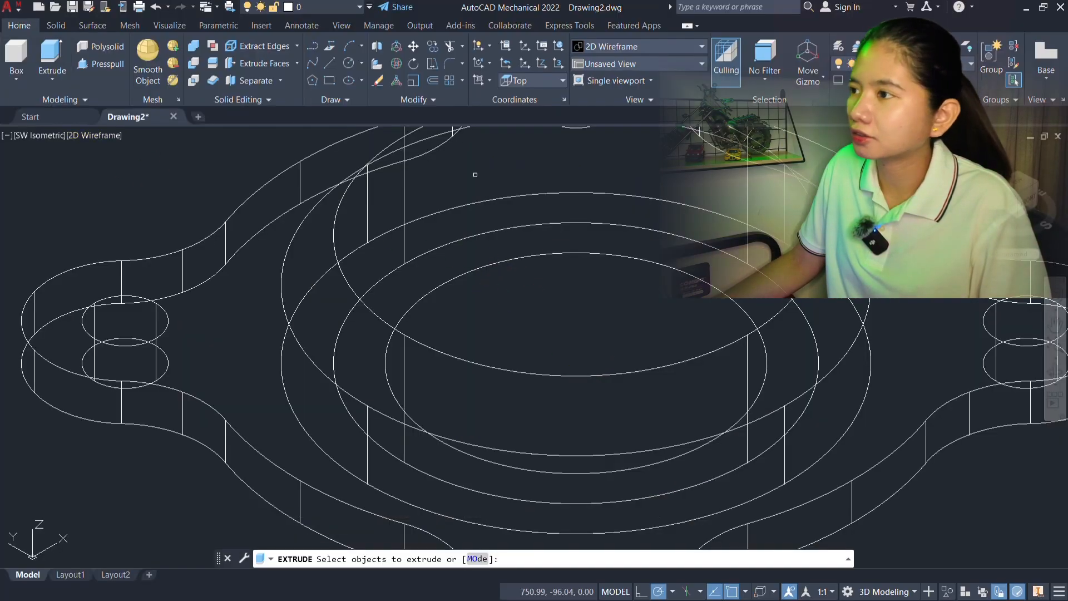
pyautogui.click(492, 270)
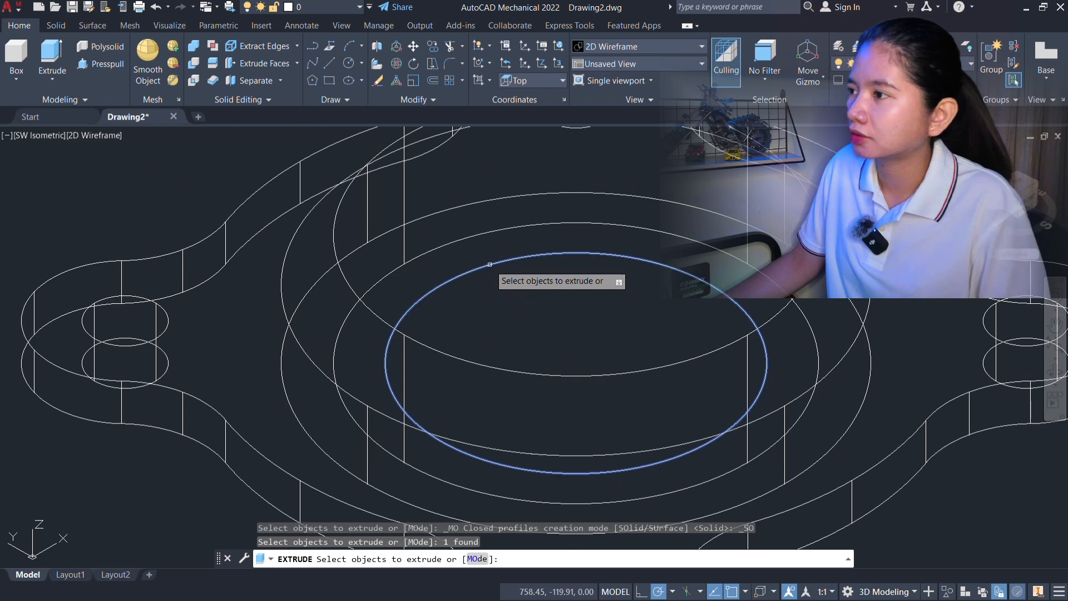
pyautogui.press('Return')
pyautogui.scroll(3, 616, 316)
pyautogui.scroll(-11, 617, 316)
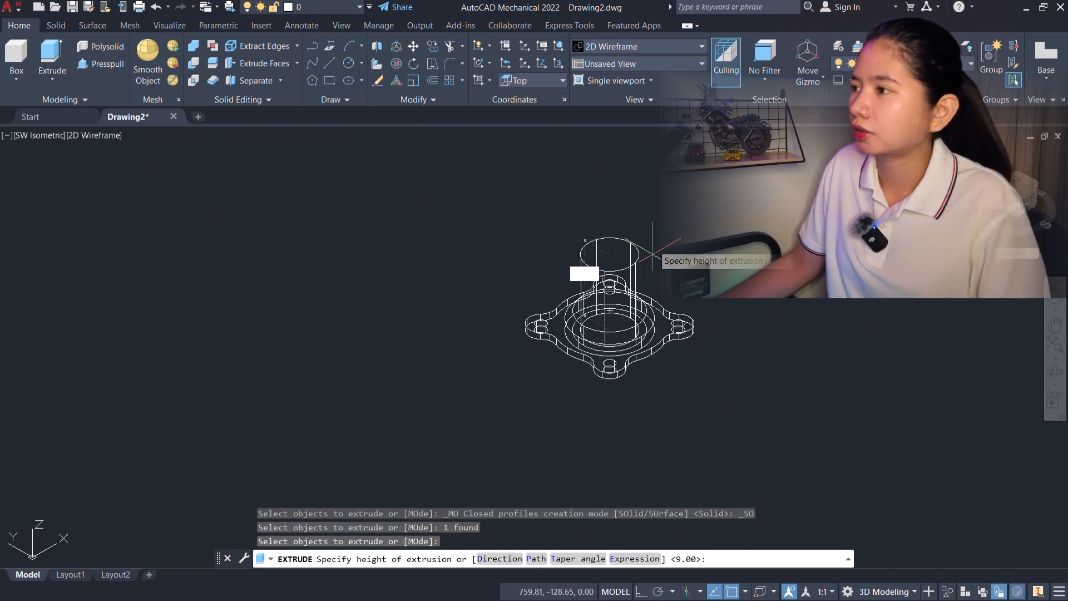
pyautogui.scroll(4, 655, 253)
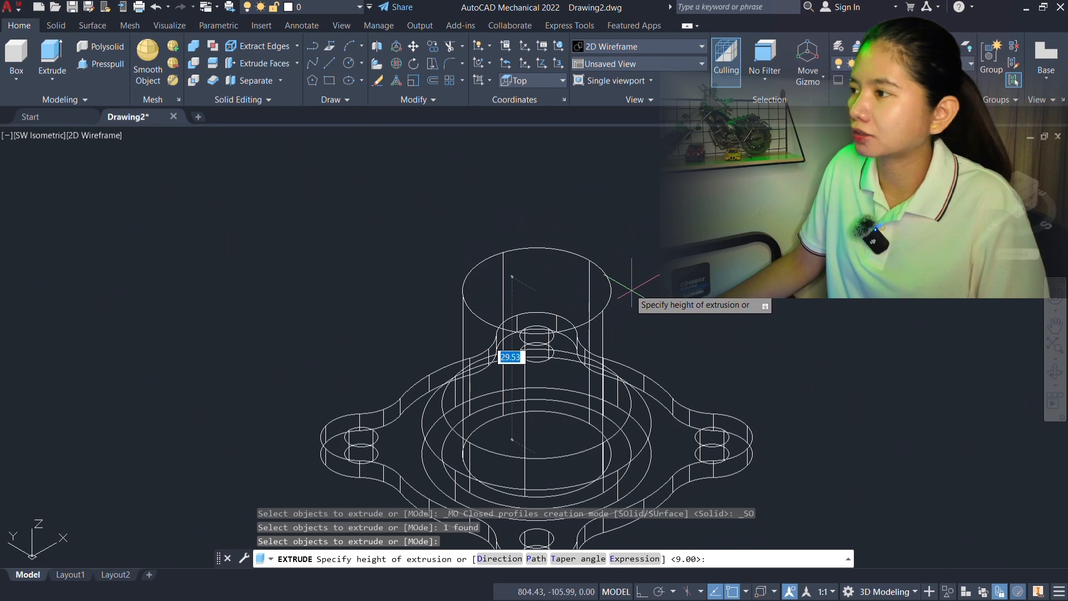
pyautogui.click(603, 287)
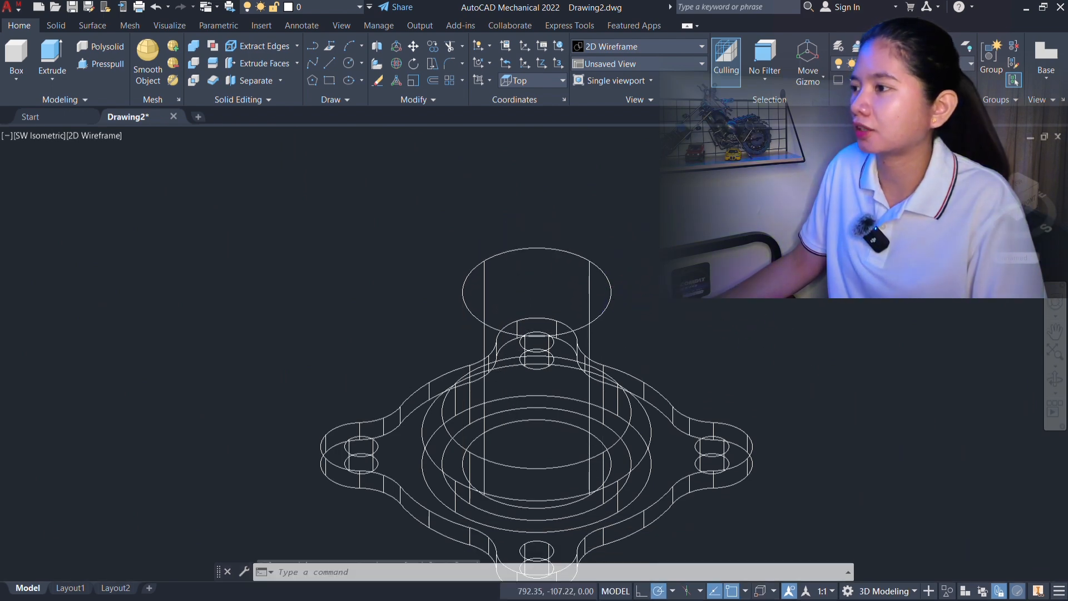
pyautogui.moveTo(620, 480); pyautogui.dragTo(624, 390, button='middle')
pyautogui.press('Escape')
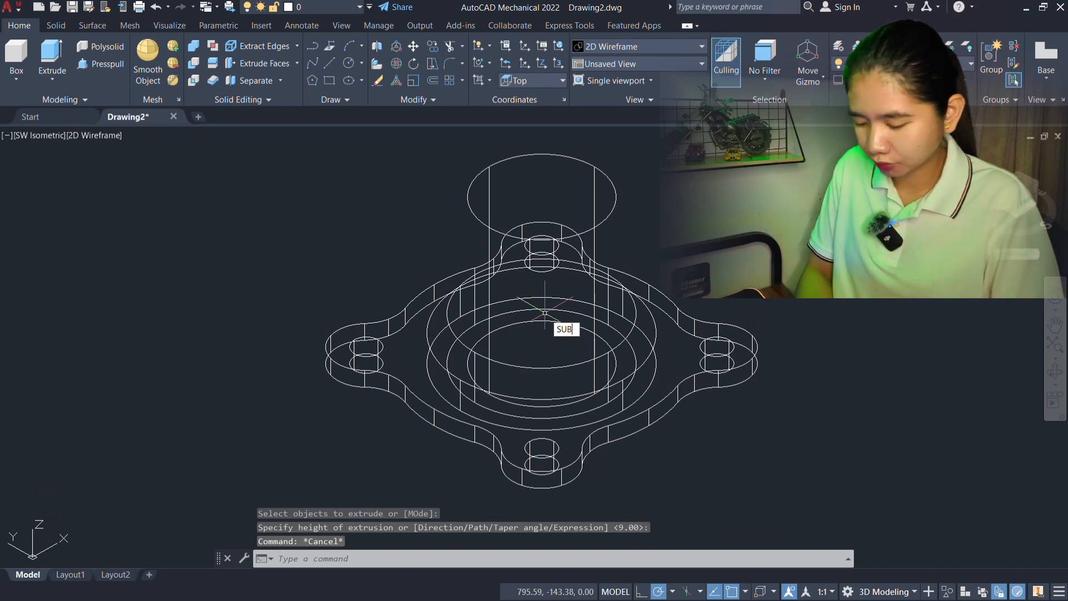
# Step: Subtract the tall central cylinder from the flange and both boss solids together to cut the through bore
pyautogui.write('su')
pyautogui.press('Return')
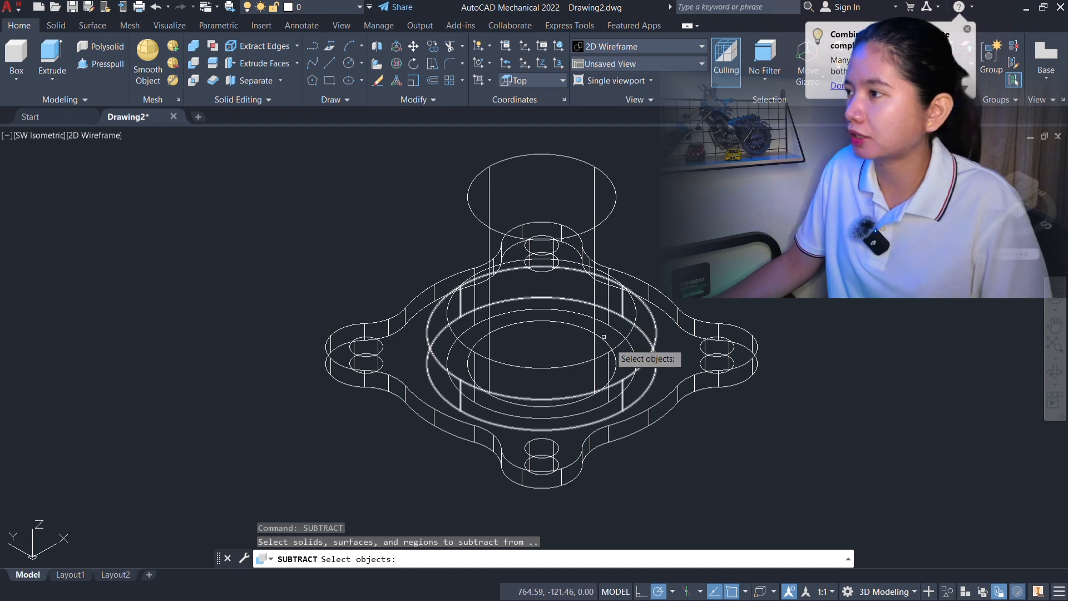
pyautogui.scroll(4, 645, 359)
pyautogui.scroll(-2, 661, 364)
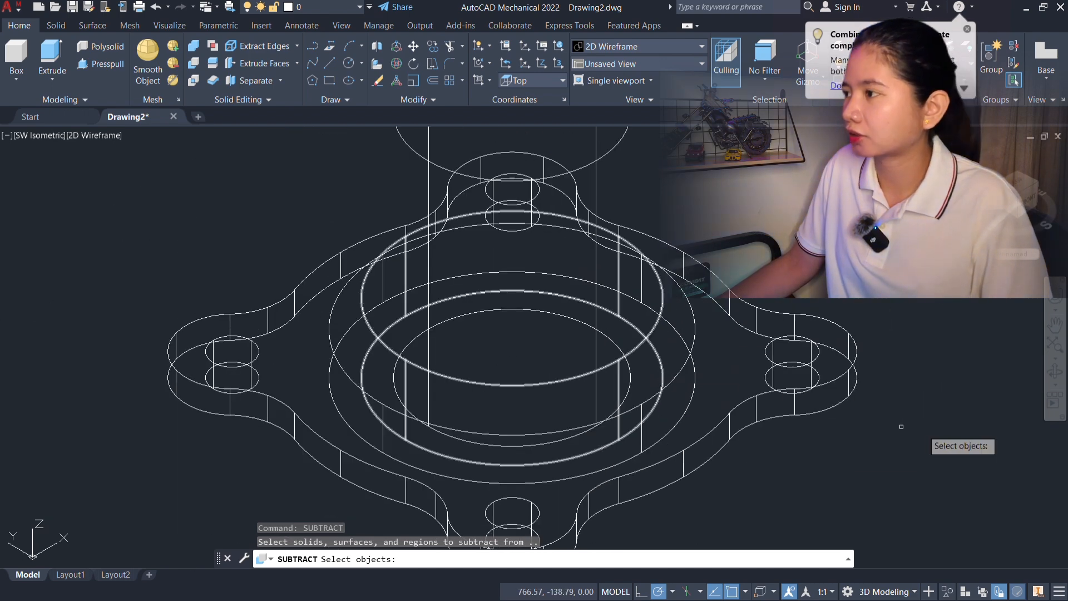
pyautogui.click(862, 436)
pyautogui.click(773, 328)
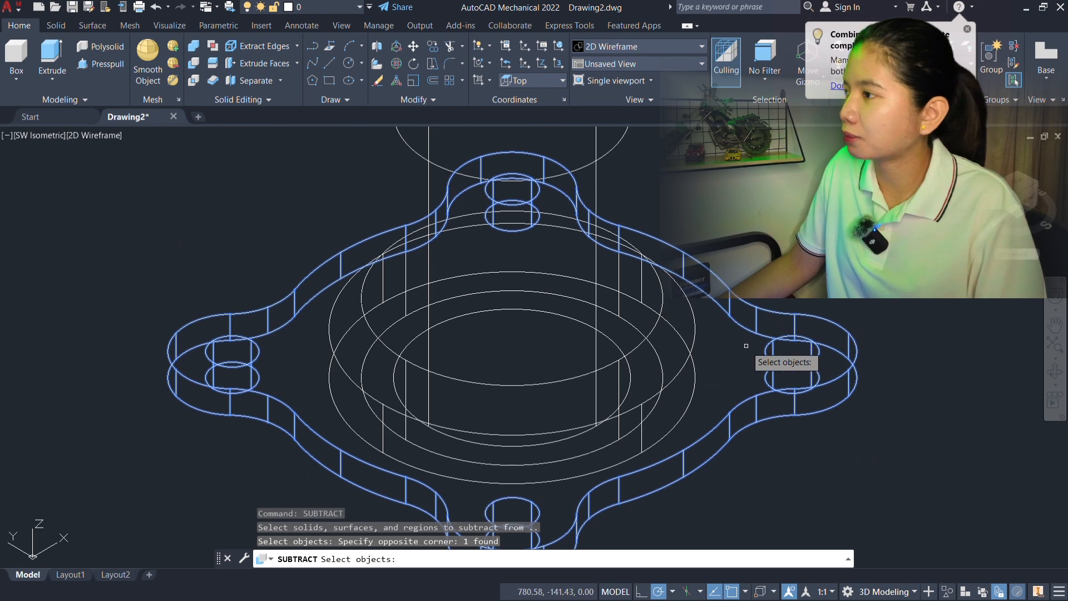
pyautogui.click(702, 336)
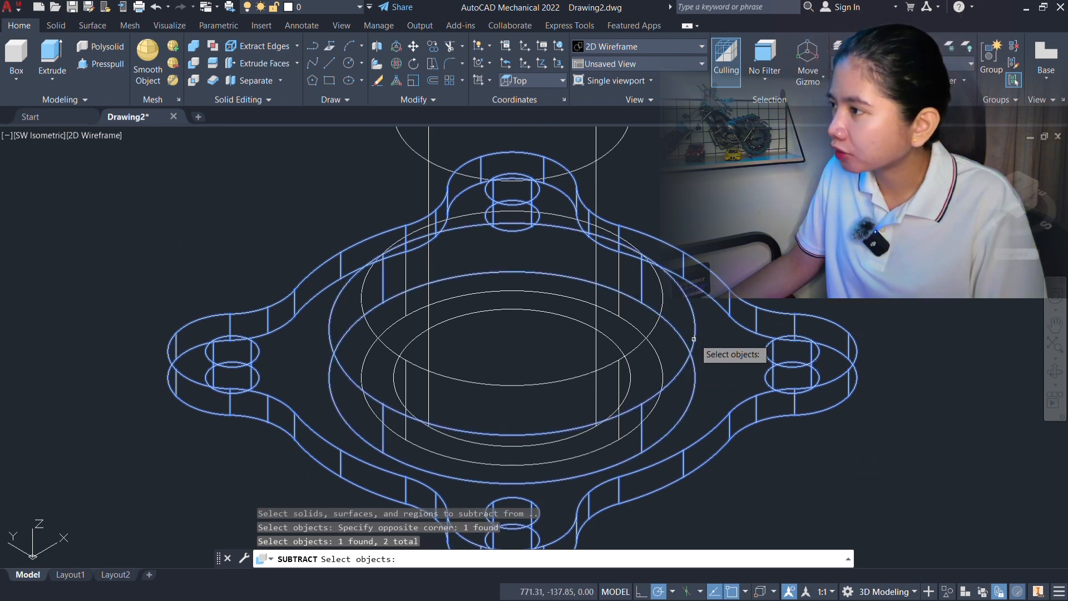
pyautogui.click(662, 302)
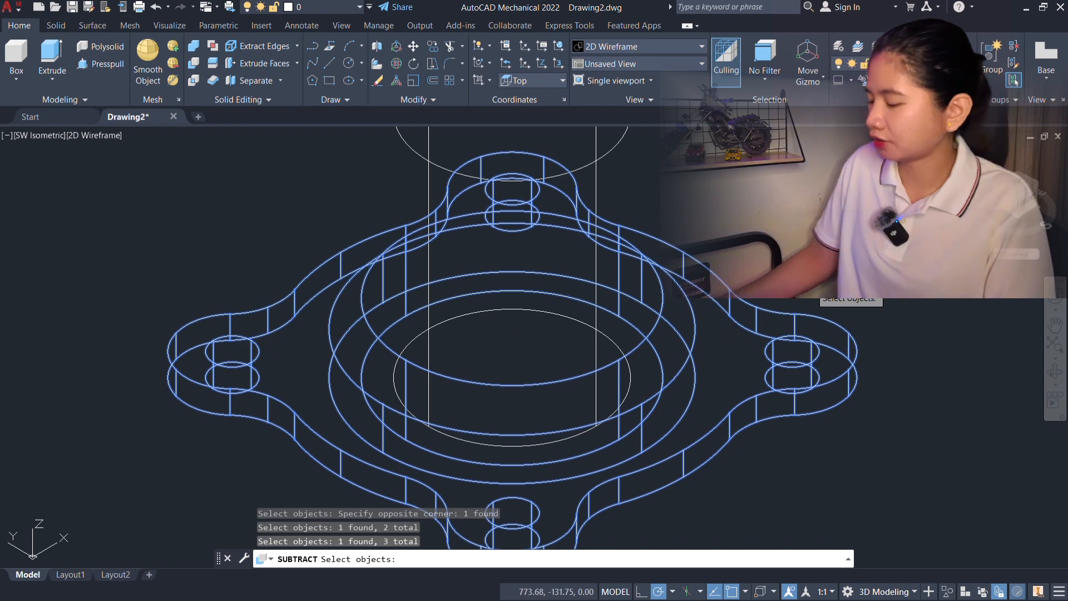
pyautogui.press('Return')
pyautogui.moveTo(793, 182); pyautogui.dragTo(789, 363, button='middle')
pyautogui.click(700, 276)
pyautogui.click(580, 299)
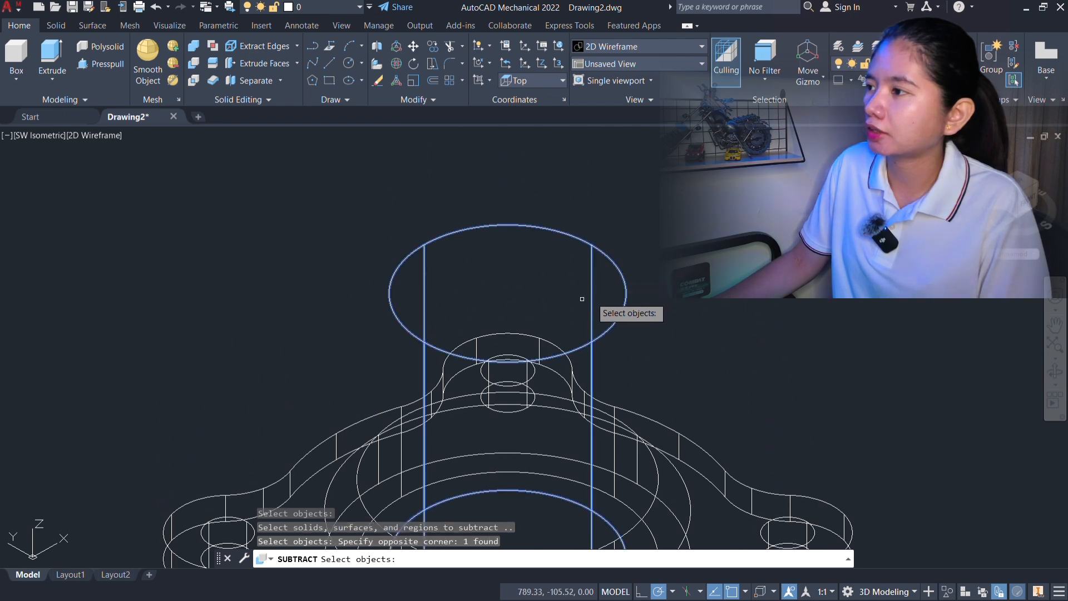
pyautogui.scroll(-3, 846, 294)
pyautogui.moveTo(894, 362); pyautogui.dragTo(866, 342, button='middle')
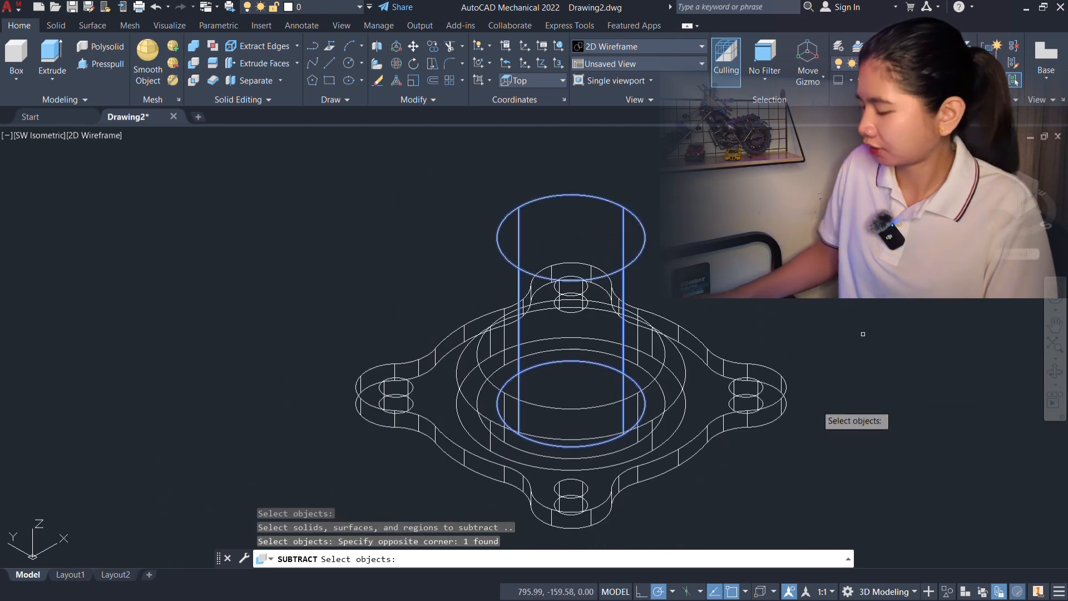
pyautogui.press('Return')
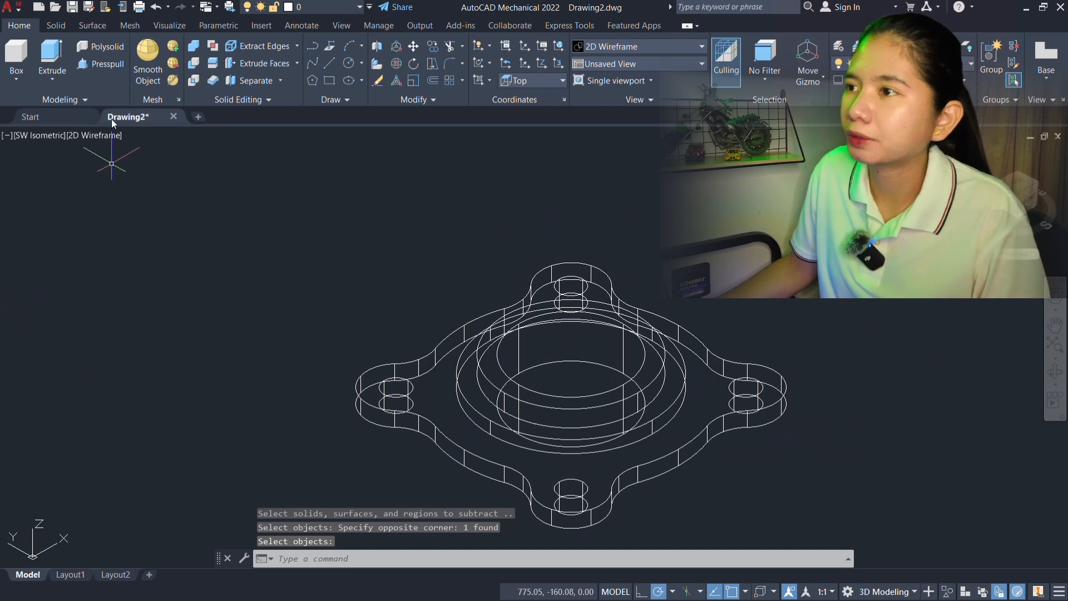
# Step: Display the coupling in the Shaded with edges visual style
pyautogui.click(98, 137)
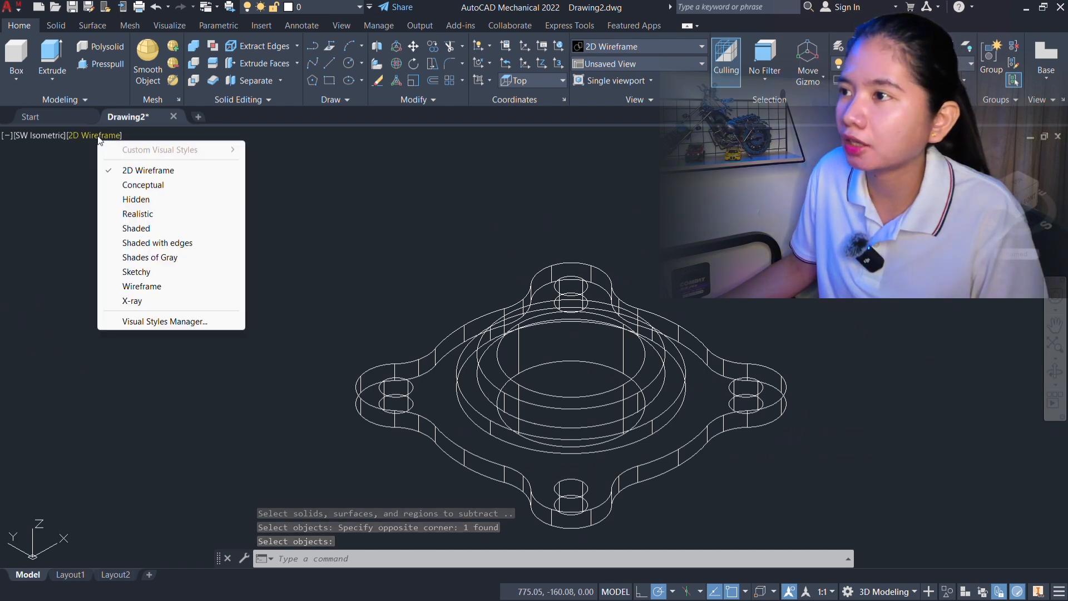
pyautogui.click(185, 244)
pyautogui.scroll(2, 664, 395)
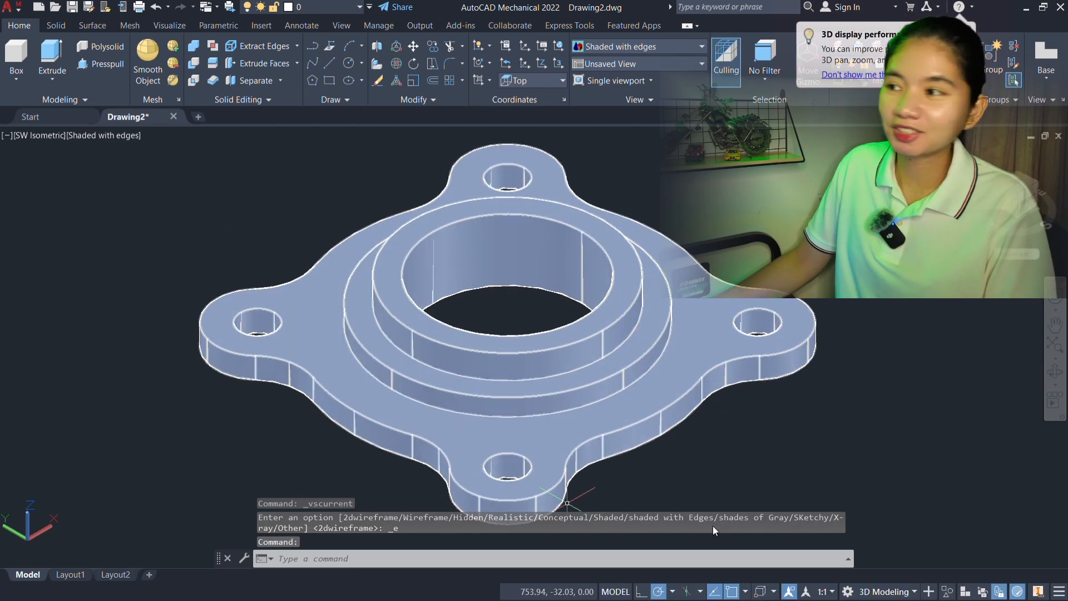
# Step: Compare the bored coupling with the finished coupling video, return to AutoCAD and orbit the model to a lower viewing angle
pyautogui.hotkey('alt', 'Tab')
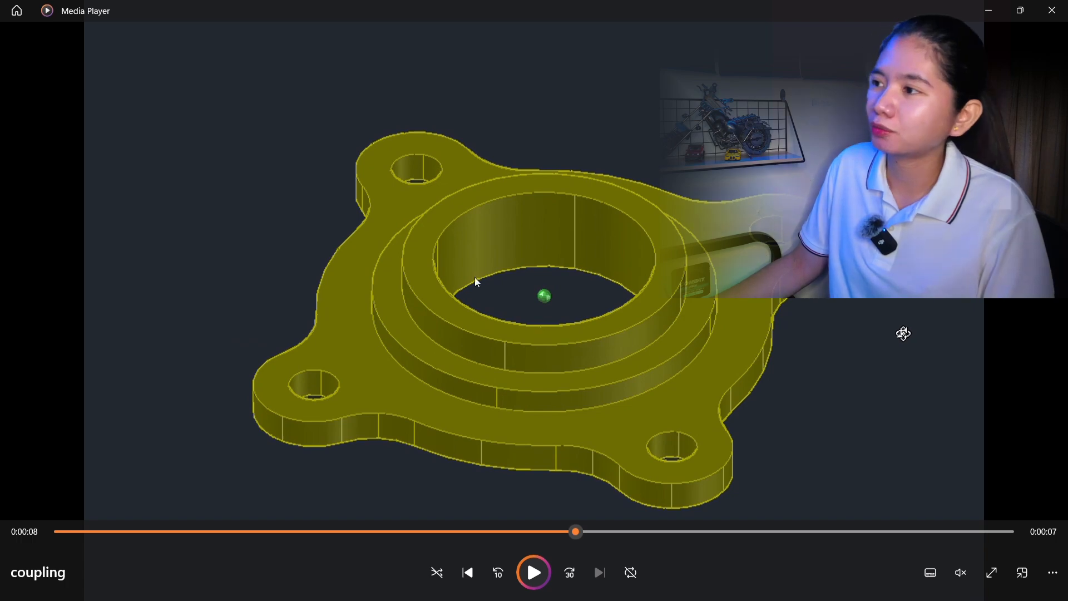
pyautogui.hotkey('alt', 'Tab')
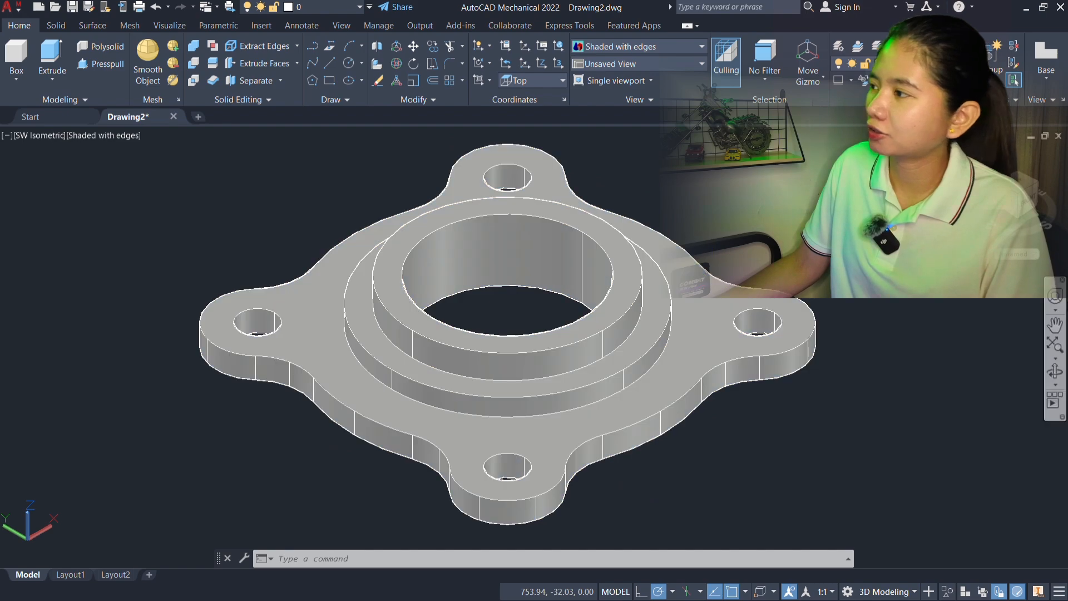
pyautogui.click(1054, 371)
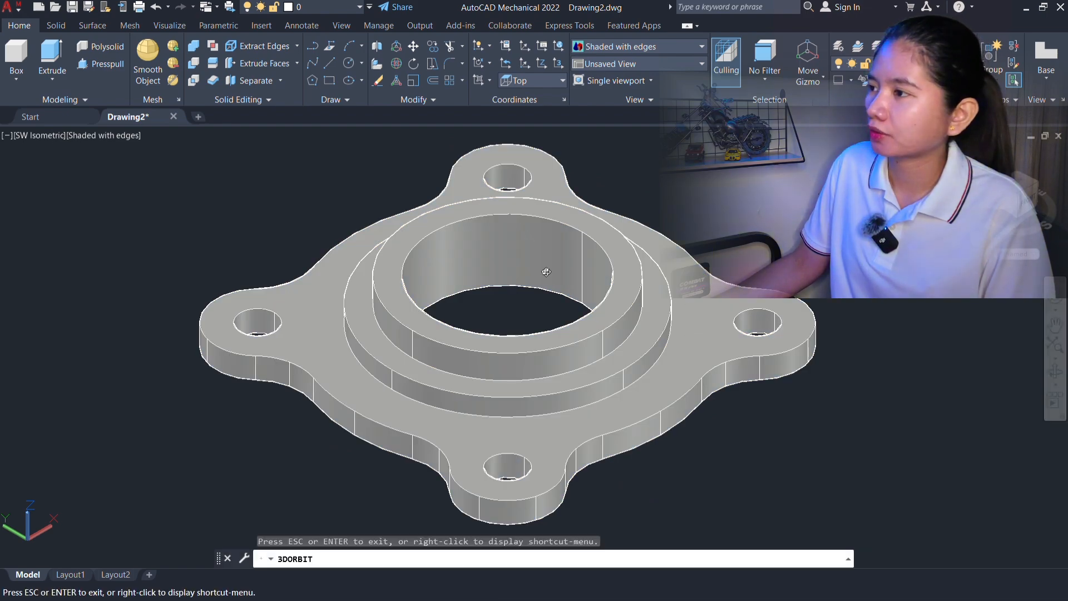
pyautogui.moveTo(545, 272); pyautogui.dragTo(563, 255)
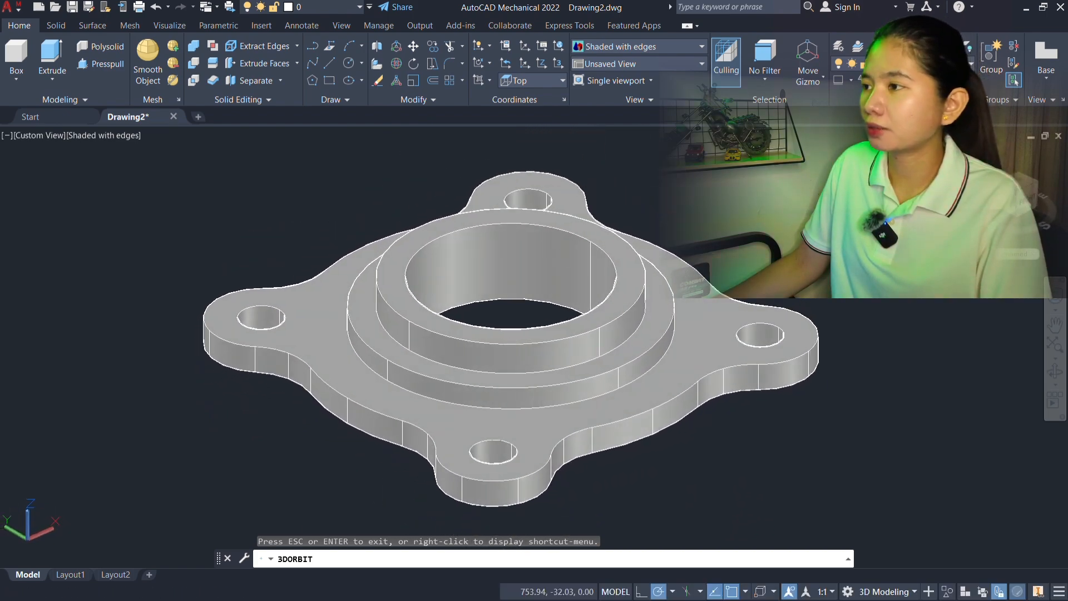
pyautogui.press('Escape')
pyautogui.scroll(3, 680, 322)
pyautogui.scroll(-4, 641, 451)
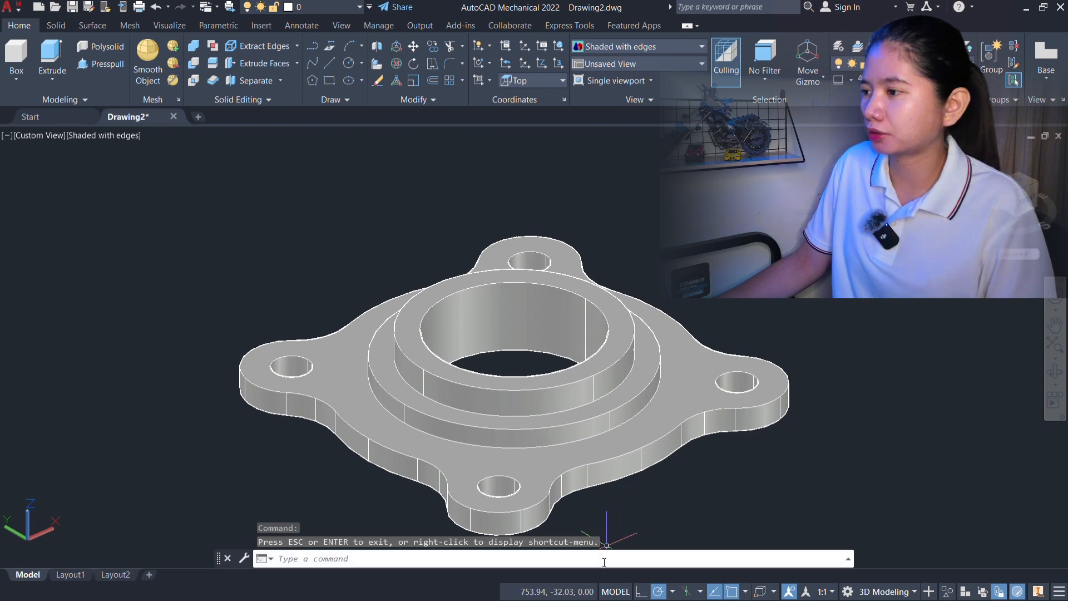
# Step: Set the whole coupling solid's color to Color 52 in its object properties, close the properties and clear the selection
pyautogui.write('PRO')
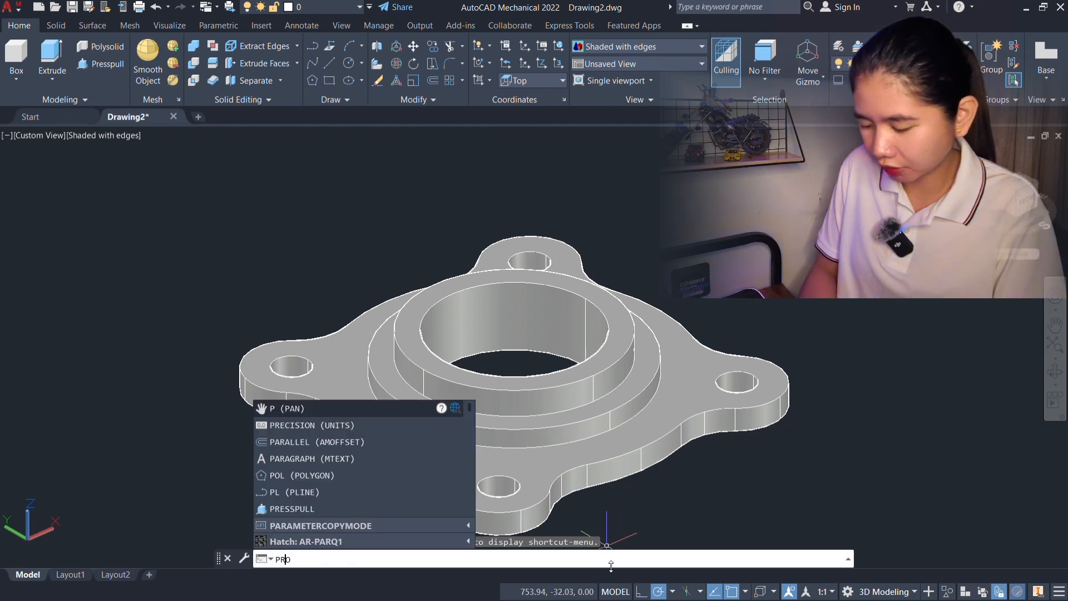
pyautogui.write('PERTI')
pyautogui.press('Return')
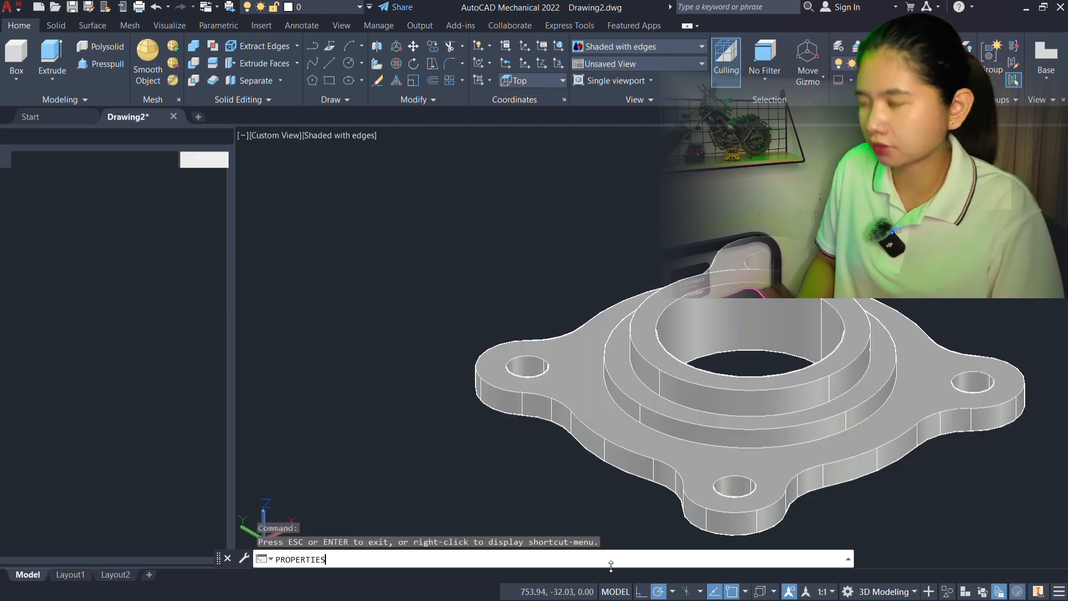
pyautogui.moveTo(746, 230); pyautogui.dragTo(732, 214, button='middle')
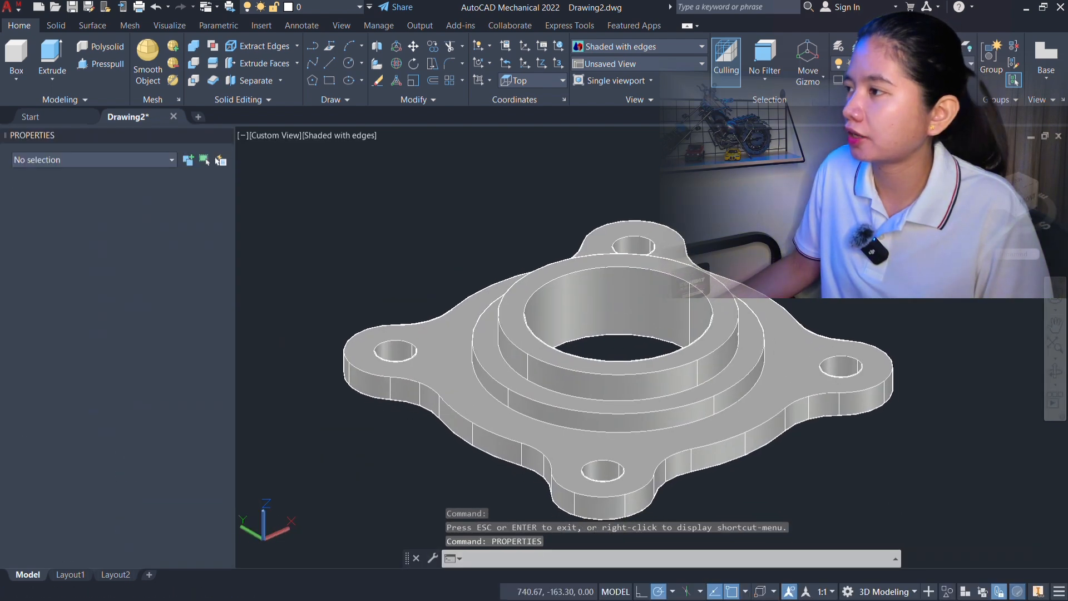
pyautogui.click(732, 214)
pyautogui.click(731, 381)
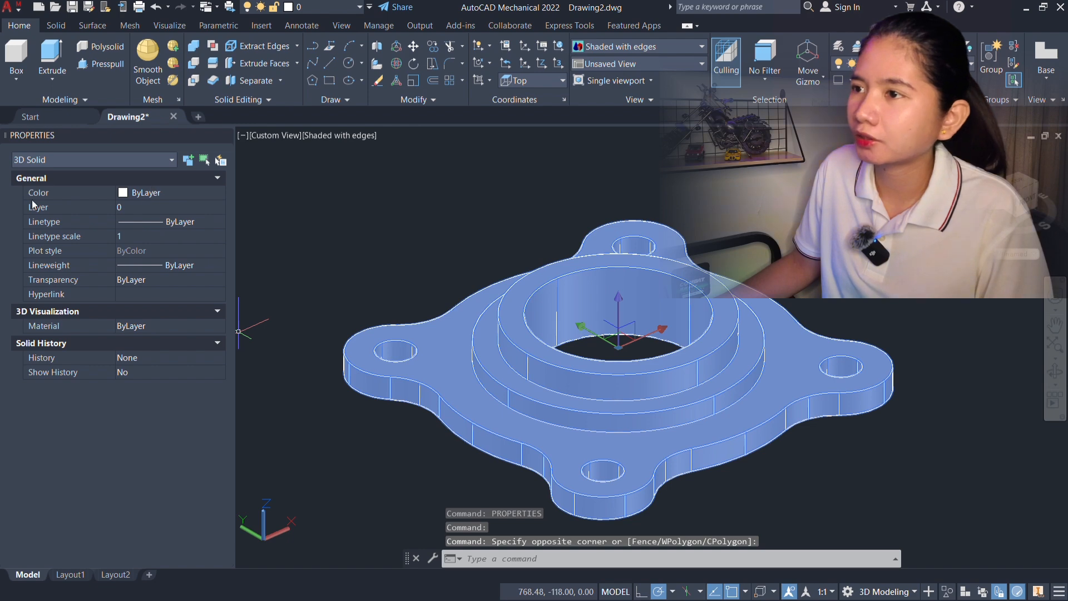
pyautogui.click(175, 195)
pyautogui.click(176, 195)
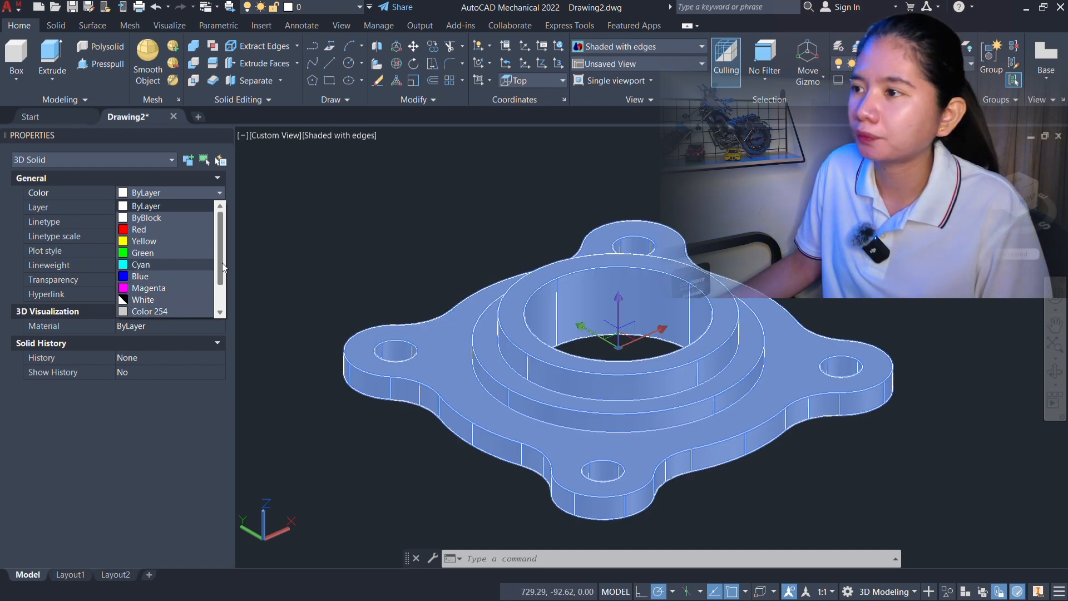
pyautogui.moveTo(220, 262); pyautogui.dragTo(215, 300)
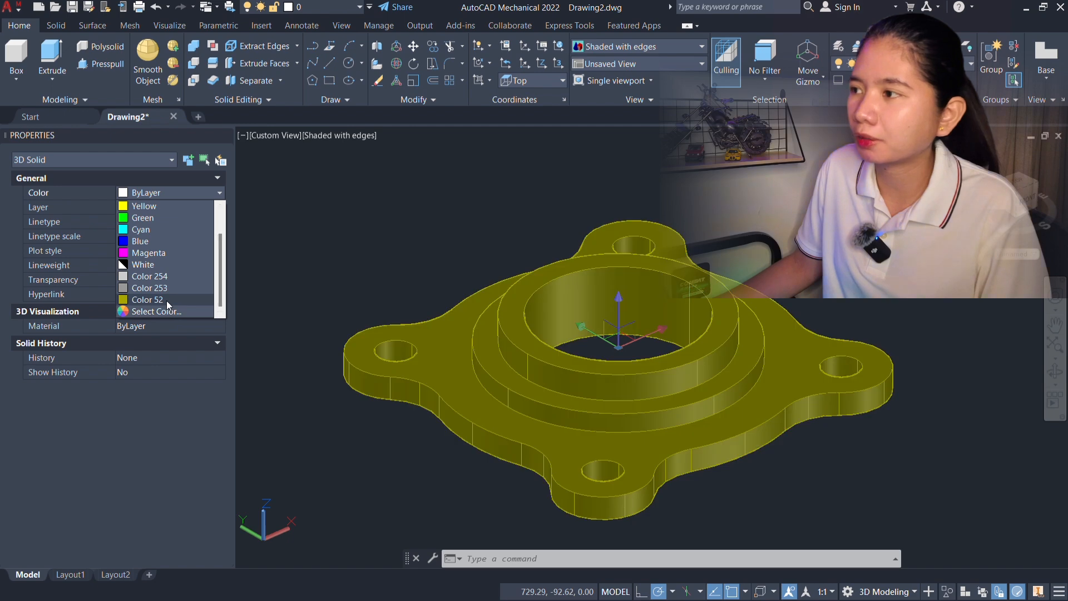
pyautogui.click(166, 300)
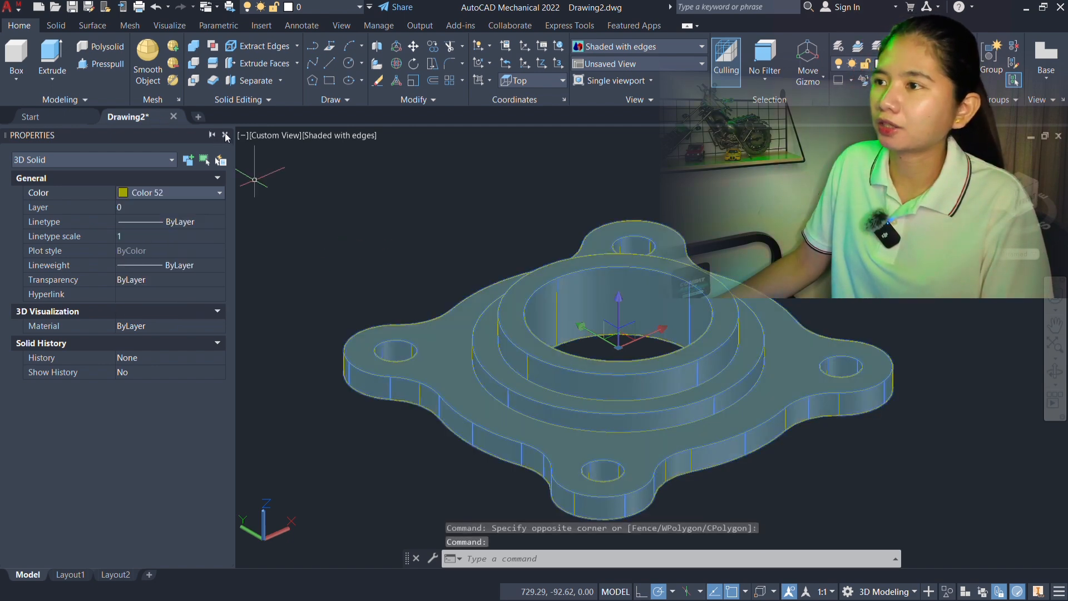
pyautogui.click(226, 135)
pyautogui.press('Escape')
# Step: Examine the recolored coupling's stepped boss, through bore and flange holes from several angles and distances
pyautogui.scroll(2, 696, 413)
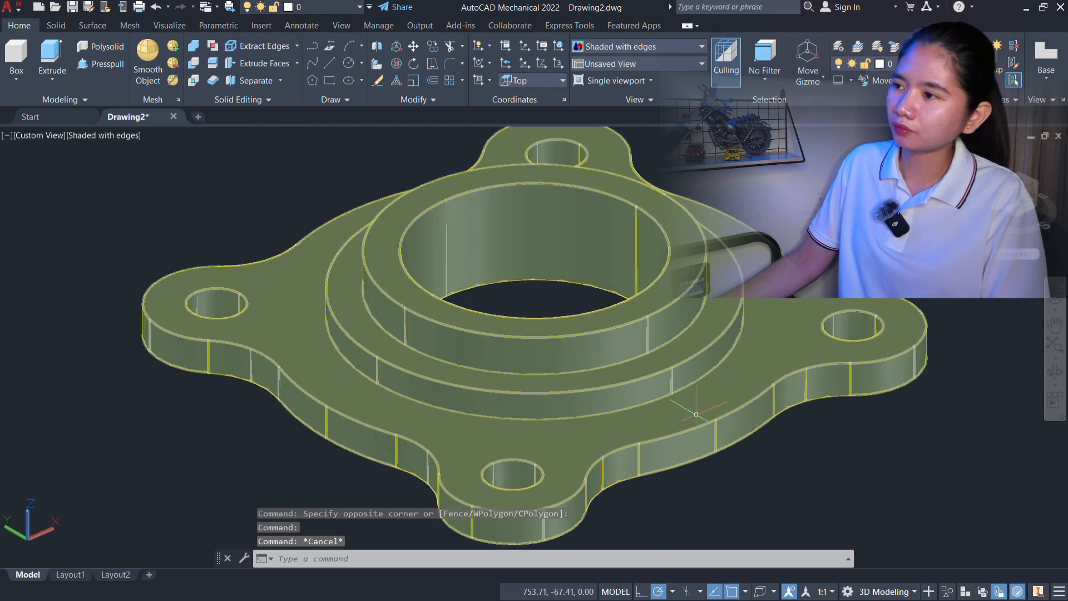
pyautogui.moveTo(715, 402); pyautogui.dragTo(734, 375, button='middle')
pyautogui.click(1055, 371)
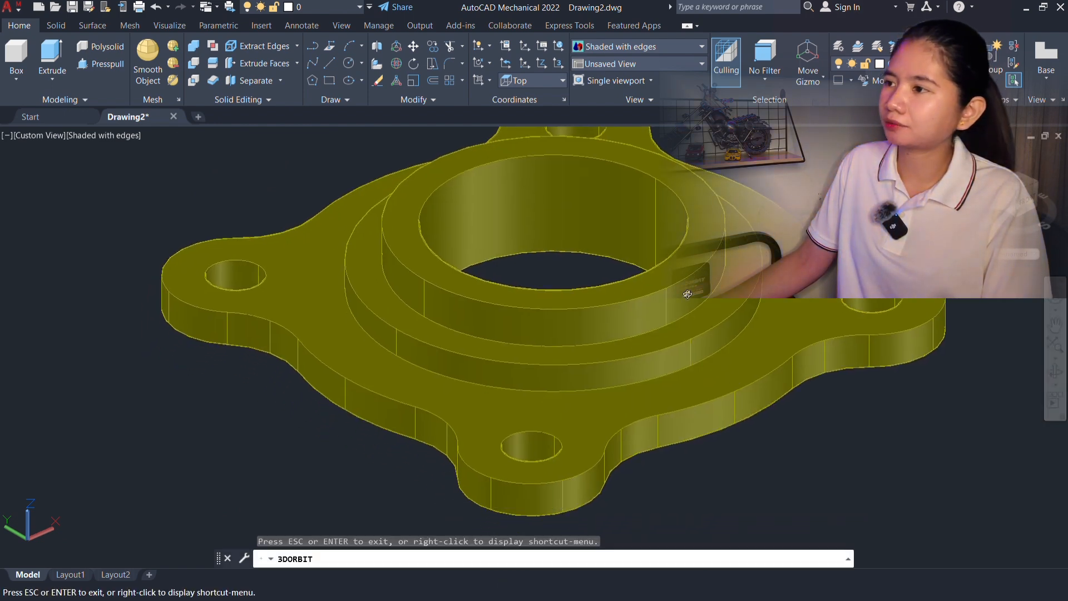
pyautogui.moveTo(688, 295); pyautogui.dragTo(516, 300)
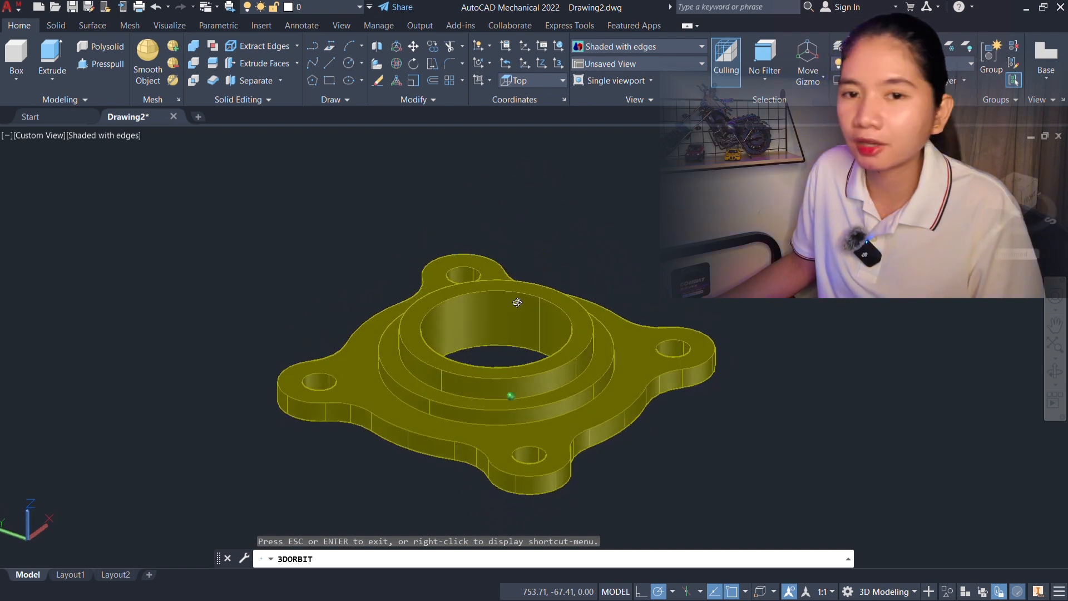
pyautogui.moveTo(518, 303); pyautogui.dragTo(427, 263)
pyautogui.keyDown('shift'); pyautogui.moveTo(426, 264); pyautogui.dragTo(436, 237, button='middle'); pyautogui.keyUp('shift')
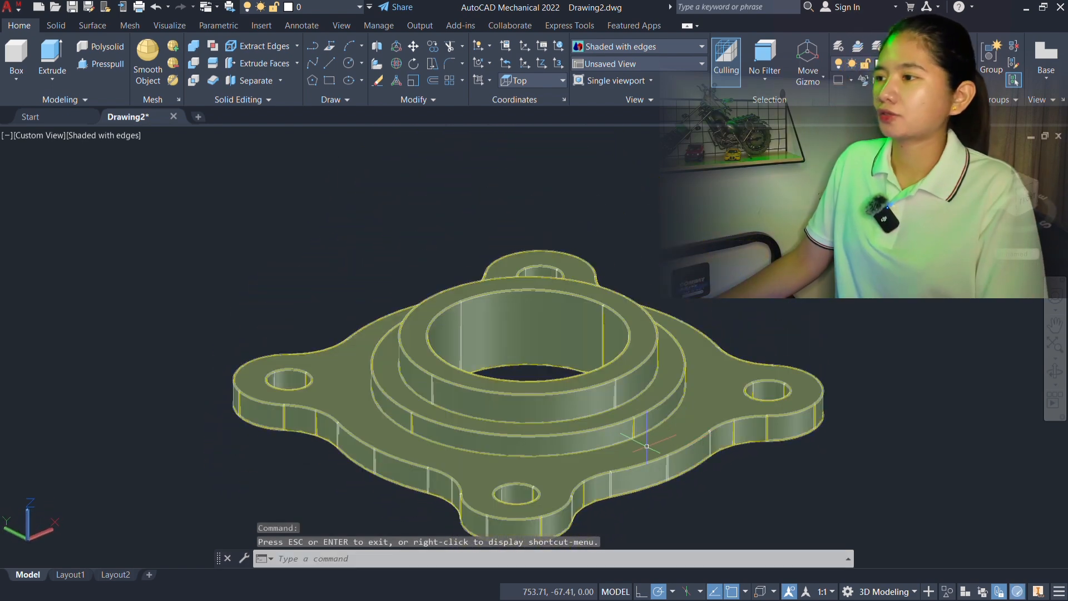
pyautogui.scroll(3, 643, 445)
pyautogui.scroll(-8, 646, 445)
pyautogui.moveTo(682, 492); pyautogui.dragTo(647, 436, button='middle')
pyautogui.scroll(4, 554, 368)
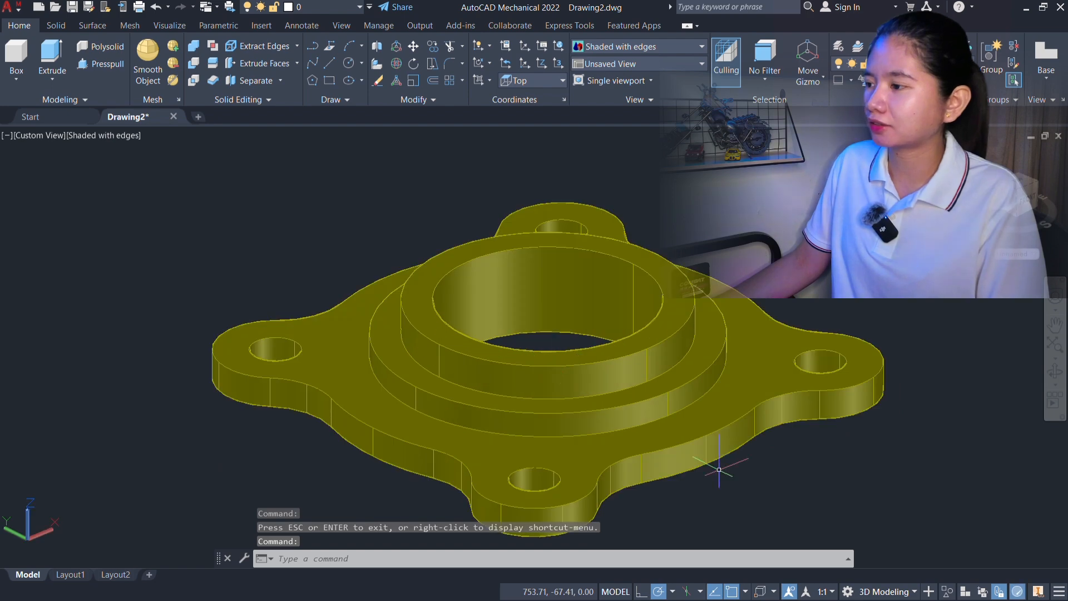
pyautogui.press('super')
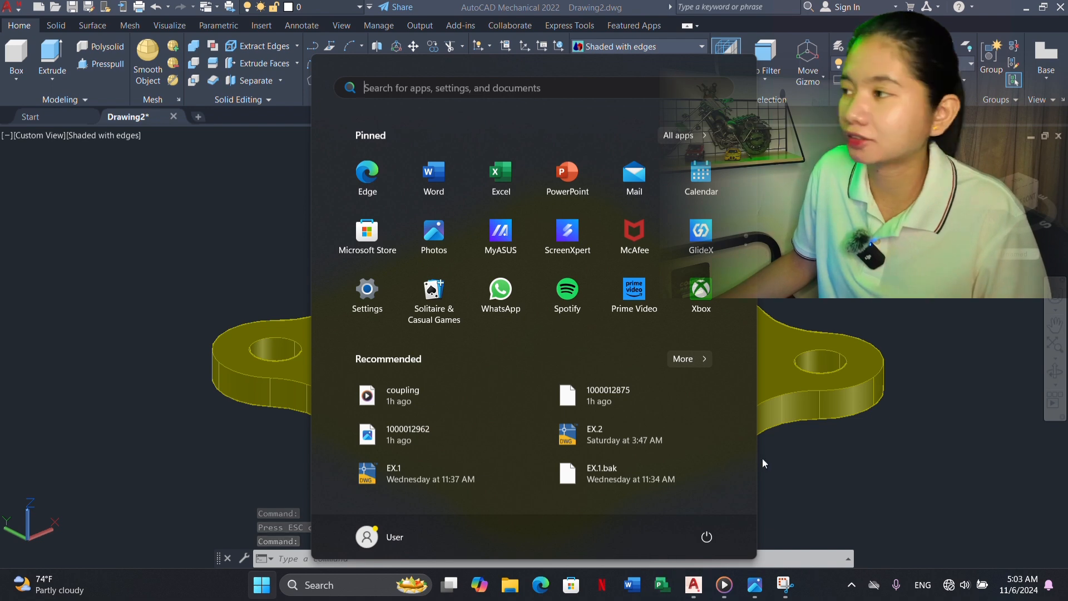
pyautogui.click(876, 459)
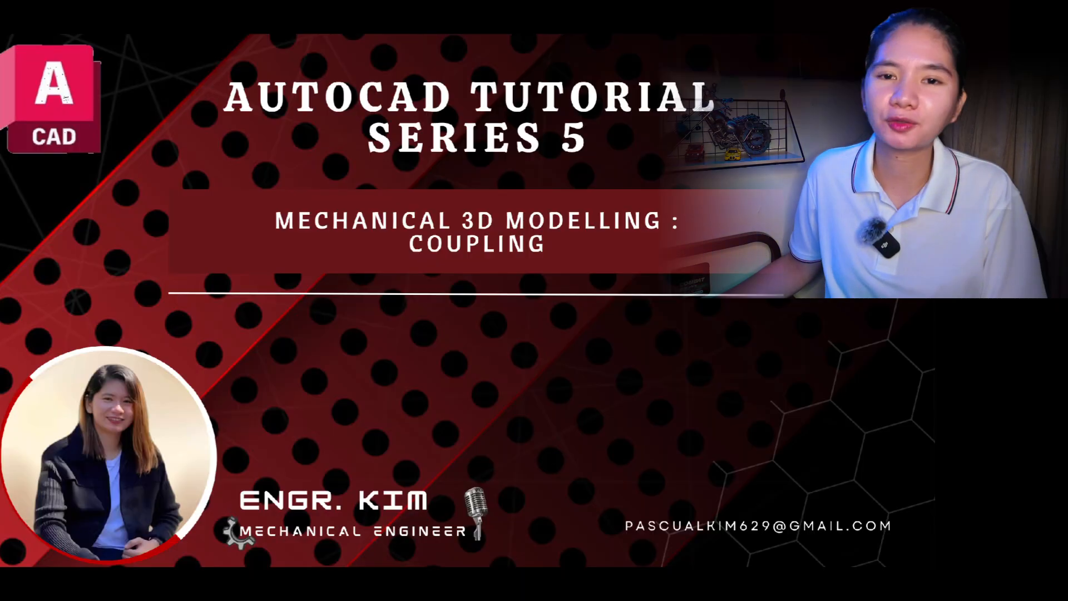